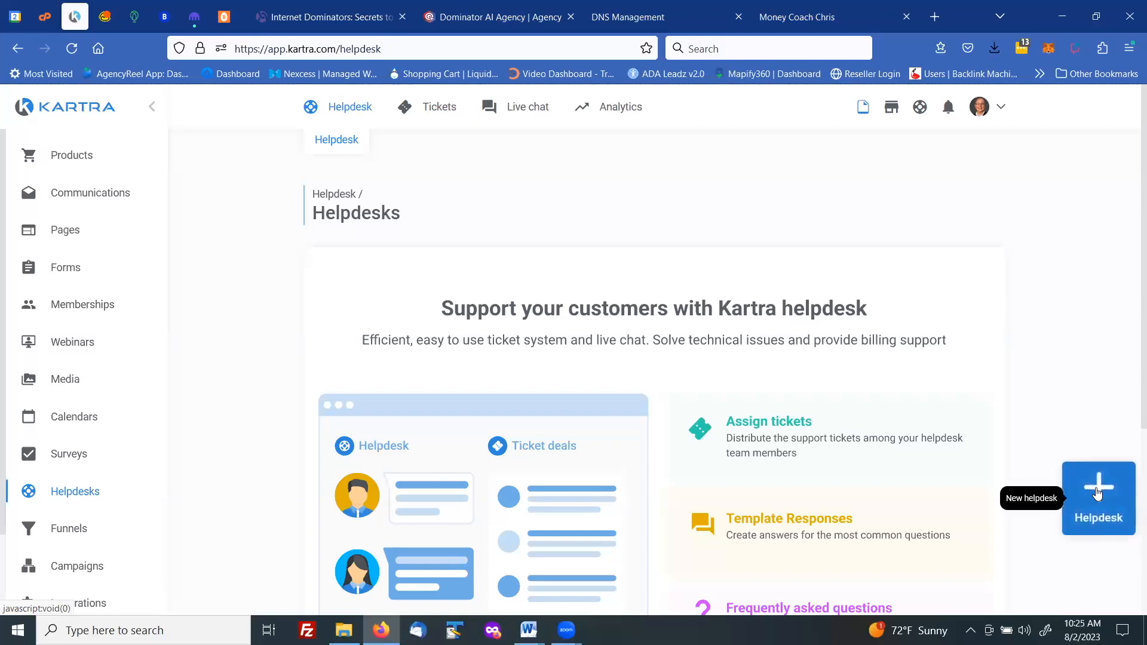
Create a new helpdesk named "Helpdesk" and save its hosting as Host my Helpdesk in Kartra.
{"action": "left_click", "coordinate": [1098, 493]}
{"action": "left_click", "coordinate": [1098, 489]}
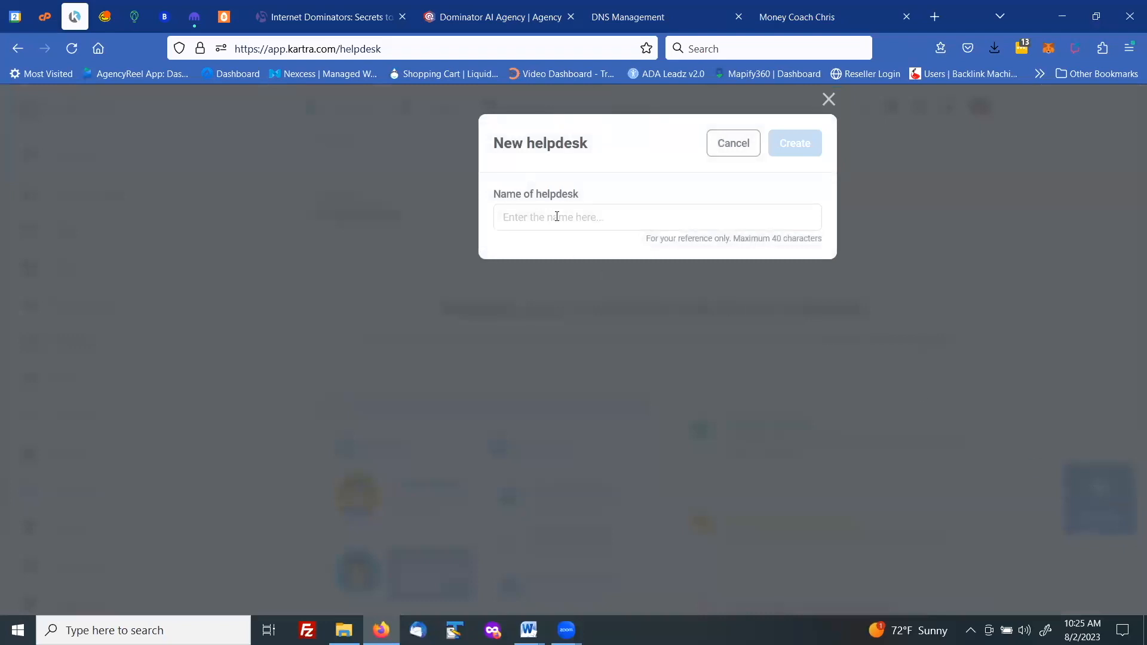
{"action": "left_click", "coordinate": [557, 216]}
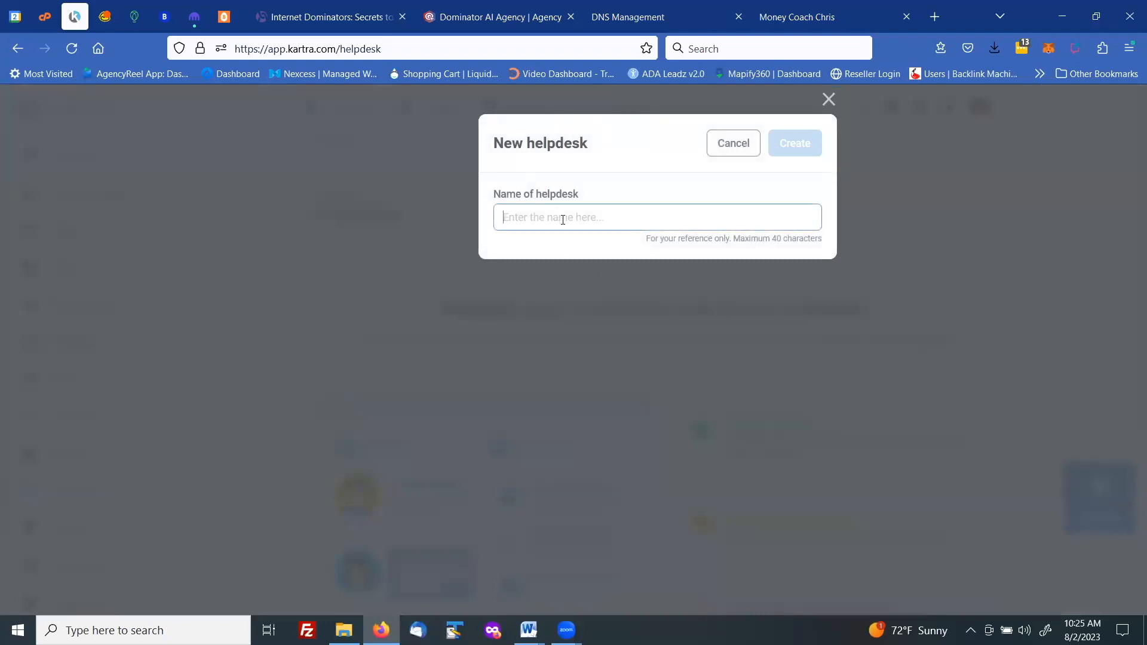
{"action": "type", "text": "Helpdesk"}
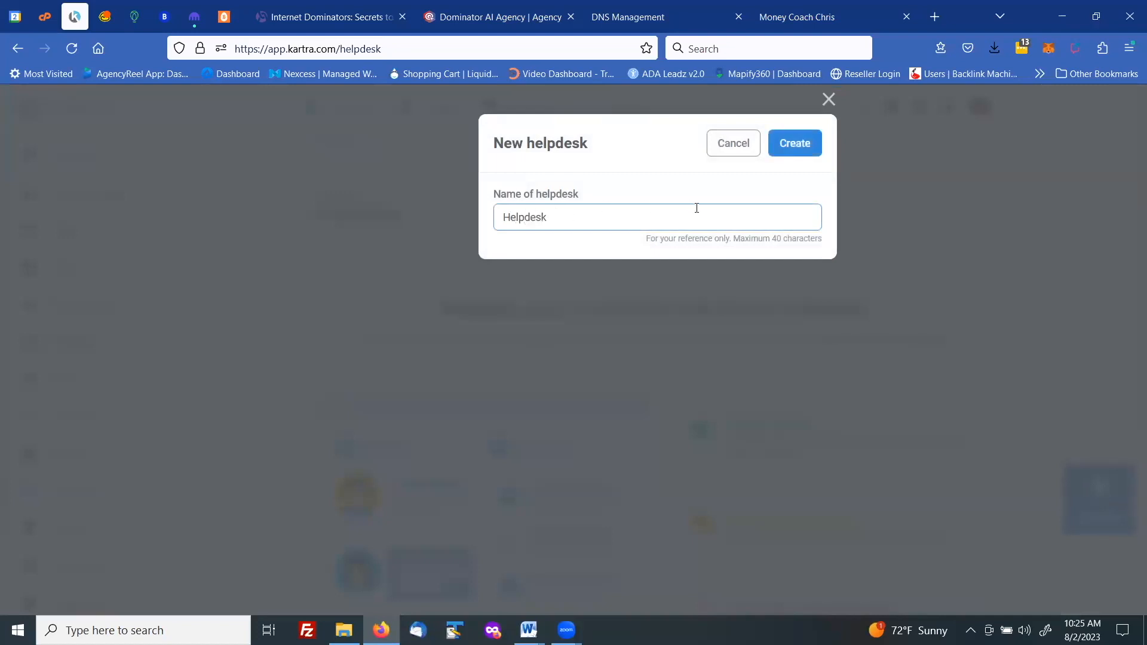
{"action": "left_click", "coordinate": [789, 147]}
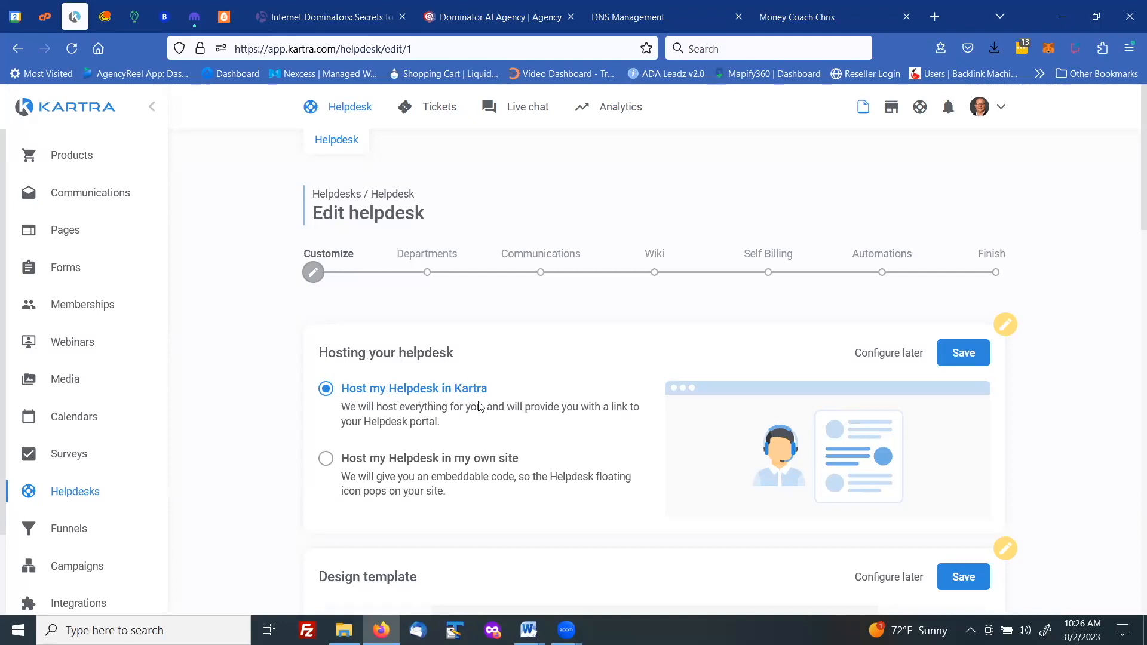
{"action": "left_click", "coordinate": [962, 356]}
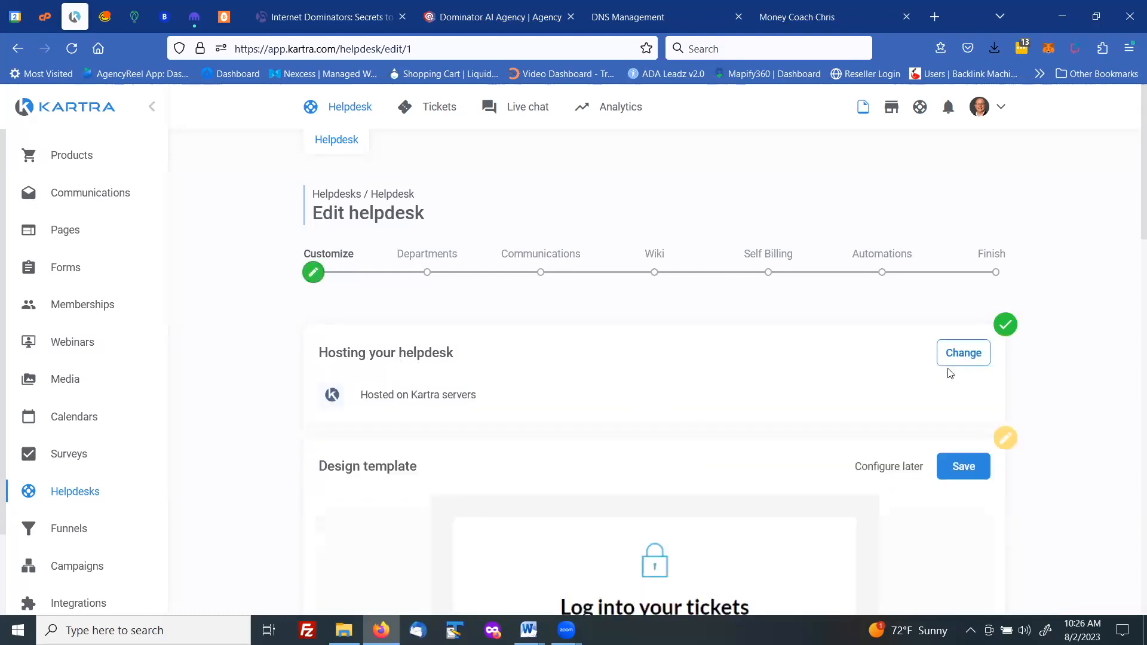
Browse the helpdesk's design templates, choose the one with the Dark blue theme color, and save it.
{"action": "scroll", "coordinate": [895, 348], "scroll_direction": "down", "scroll_amount": 2}
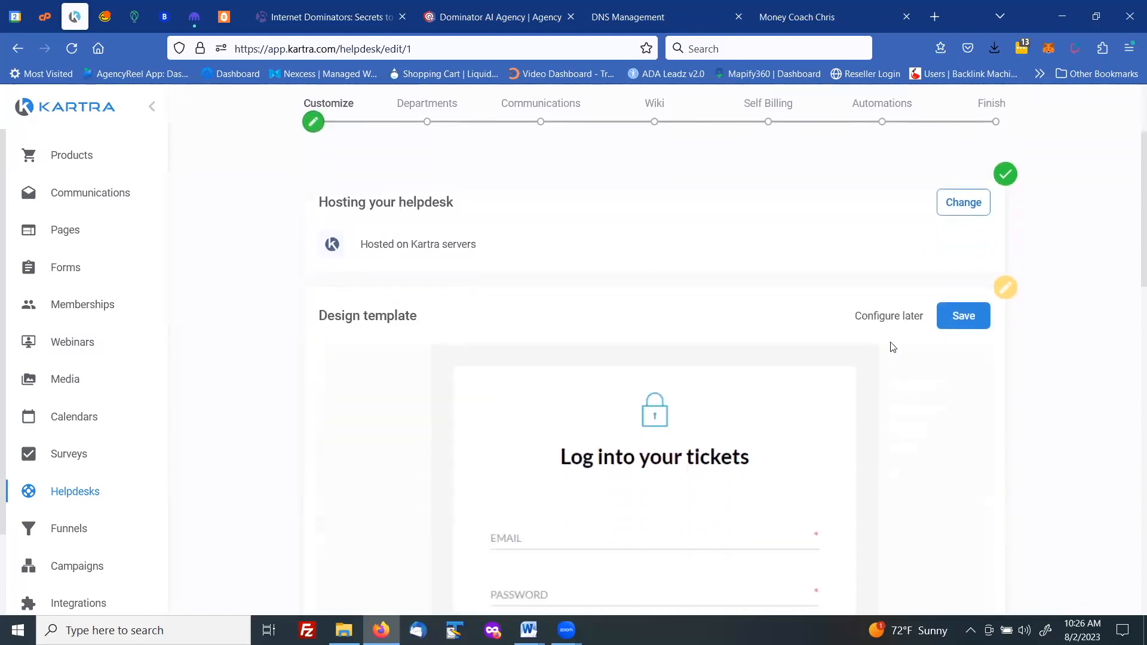
{"action": "scroll", "coordinate": [890, 344], "scroll_direction": "down", "scroll_amount": 1}
{"action": "scroll", "coordinate": [888, 340], "scroll_direction": "down", "scroll_amount": 1}
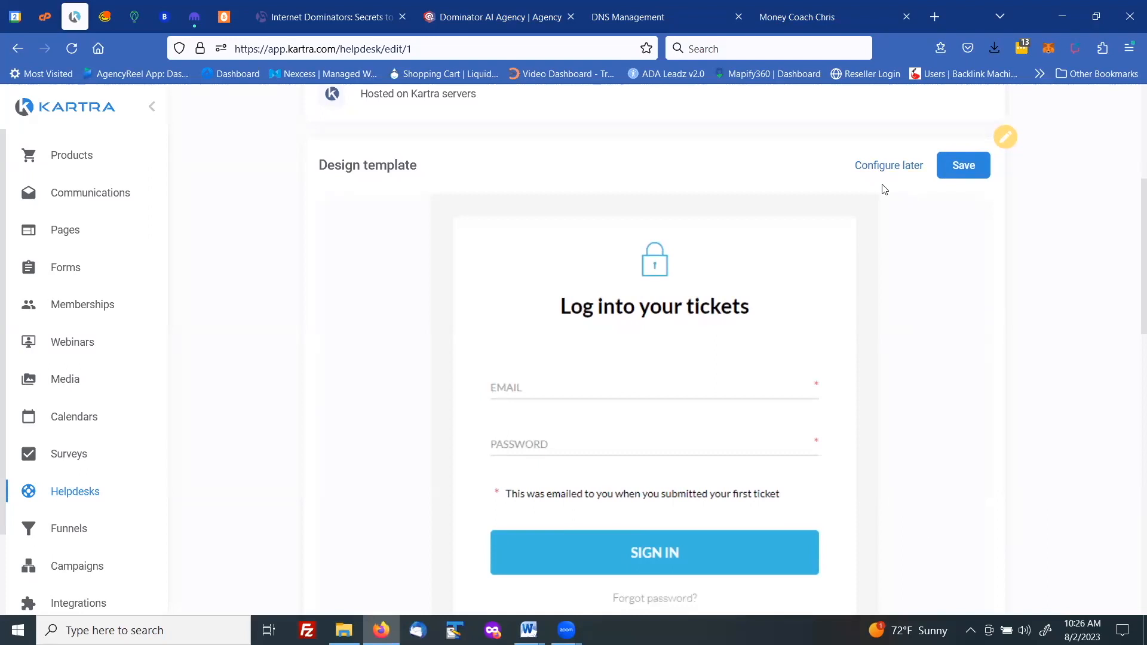
{"action": "scroll", "coordinate": [915, 249], "scroll_direction": "down", "scroll_amount": 2}
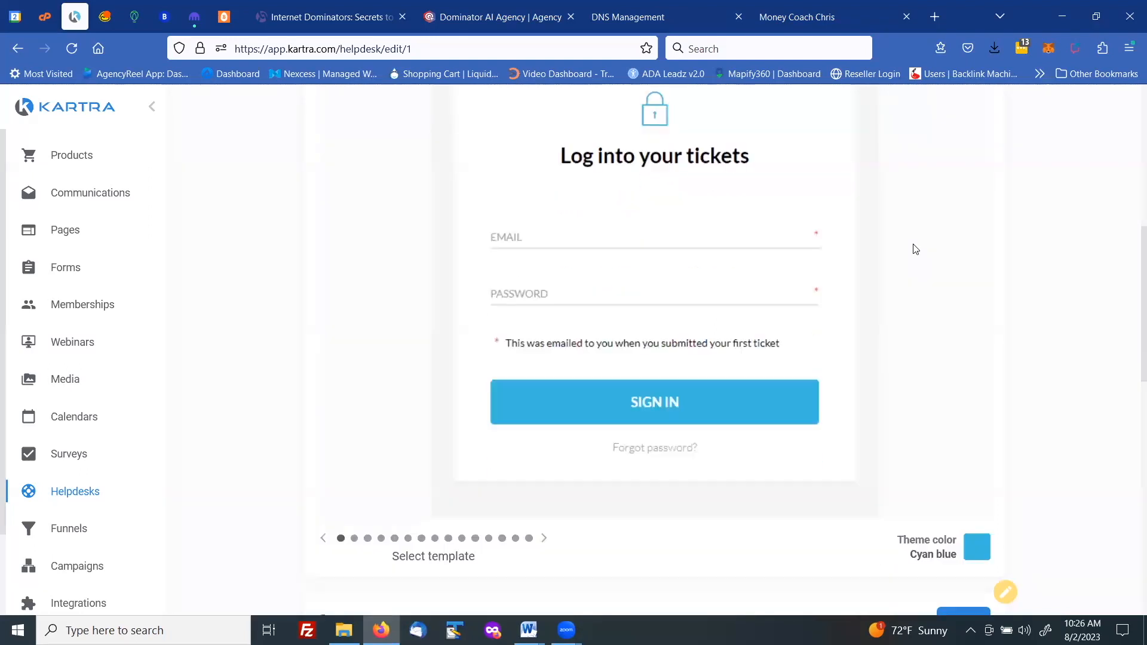
{"action": "scroll", "coordinate": [913, 248], "scroll_direction": "down", "scroll_amount": 1}
{"action": "scroll", "coordinate": [913, 248], "scroll_direction": "up", "scroll_amount": 3}
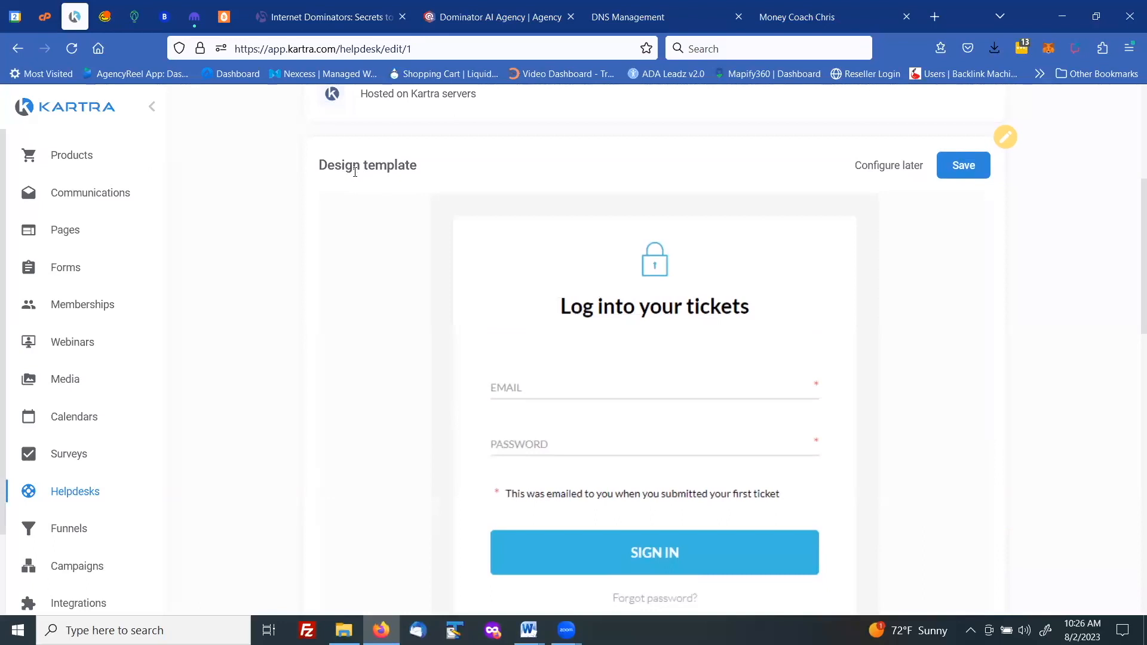
{"action": "scroll", "coordinate": [962, 334], "scroll_direction": "down", "scroll_amount": 4}
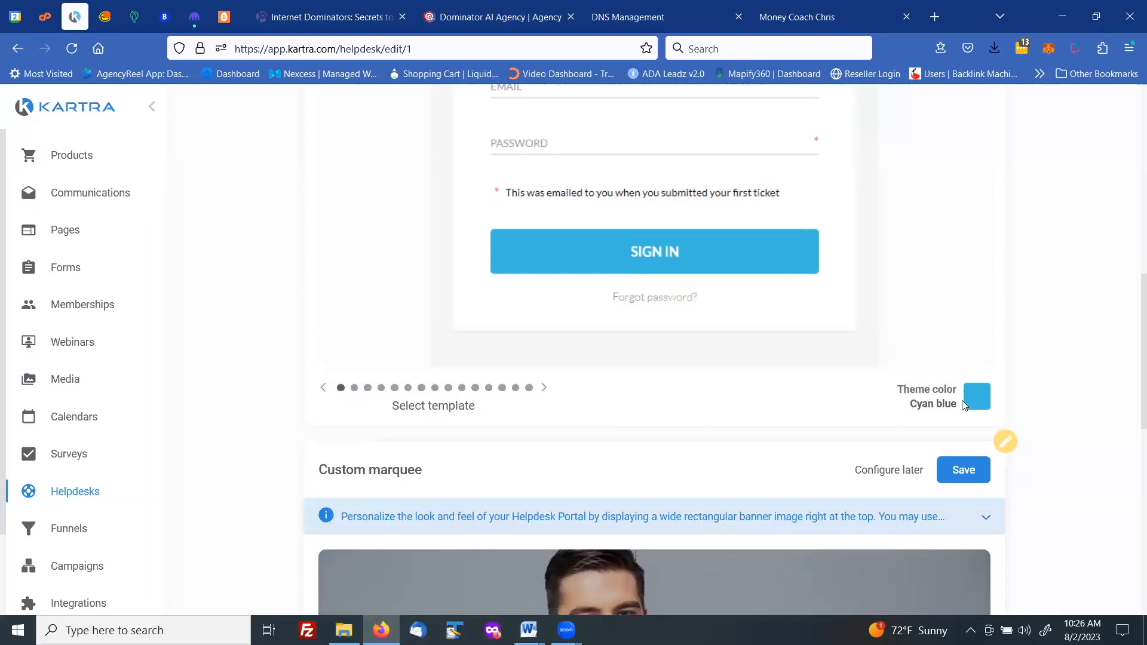
{"action": "left_click", "coordinate": [545, 389]}
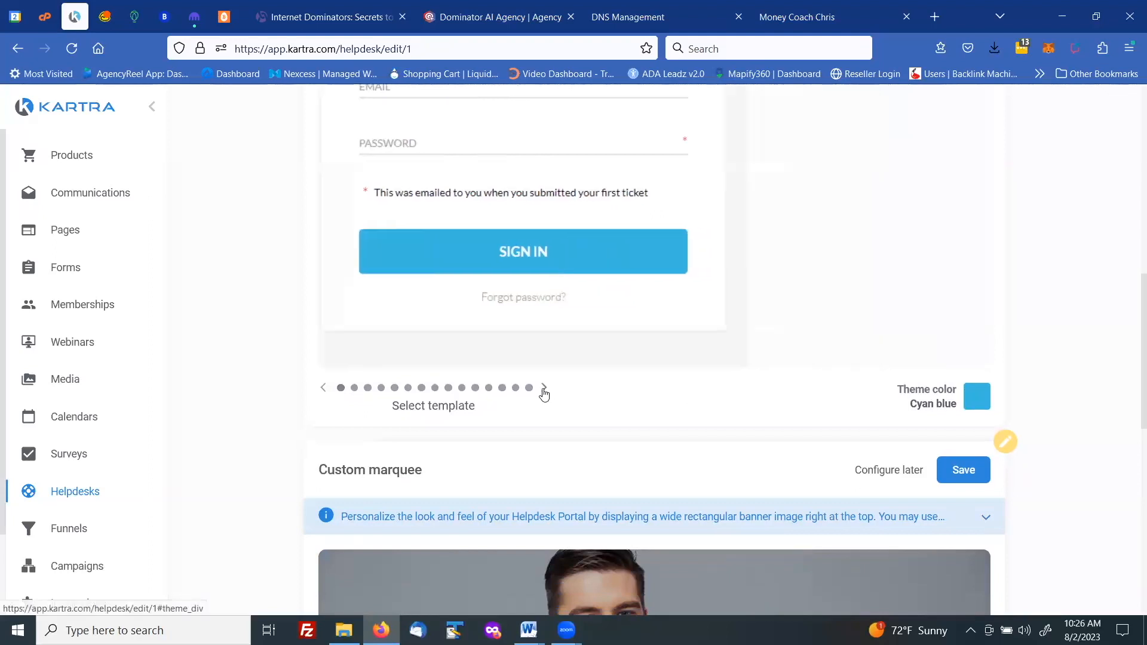
{"action": "left_click", "coordinate": [545, 389]}
{"action": "left_click", "coordinate": [545, 389]}
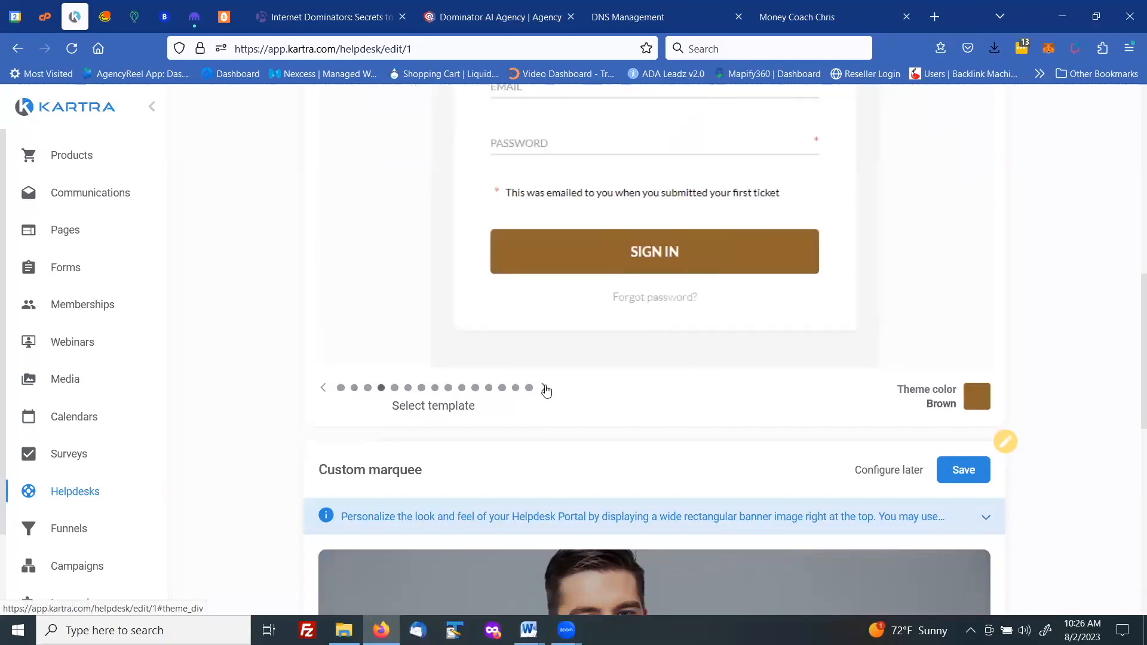
{"action": "left_click", "coordinate": [545, 389]}
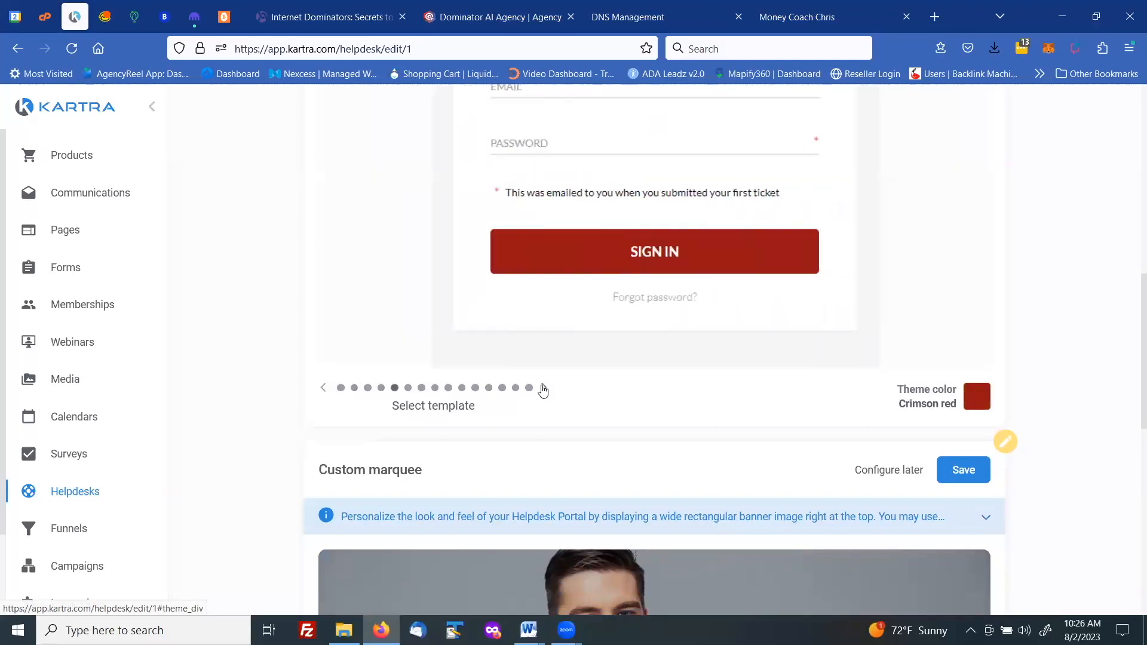
{"action": "left_click", "coordinate": [543, 389]}
{"action": "left_click", "coordinate": [543, 389]}
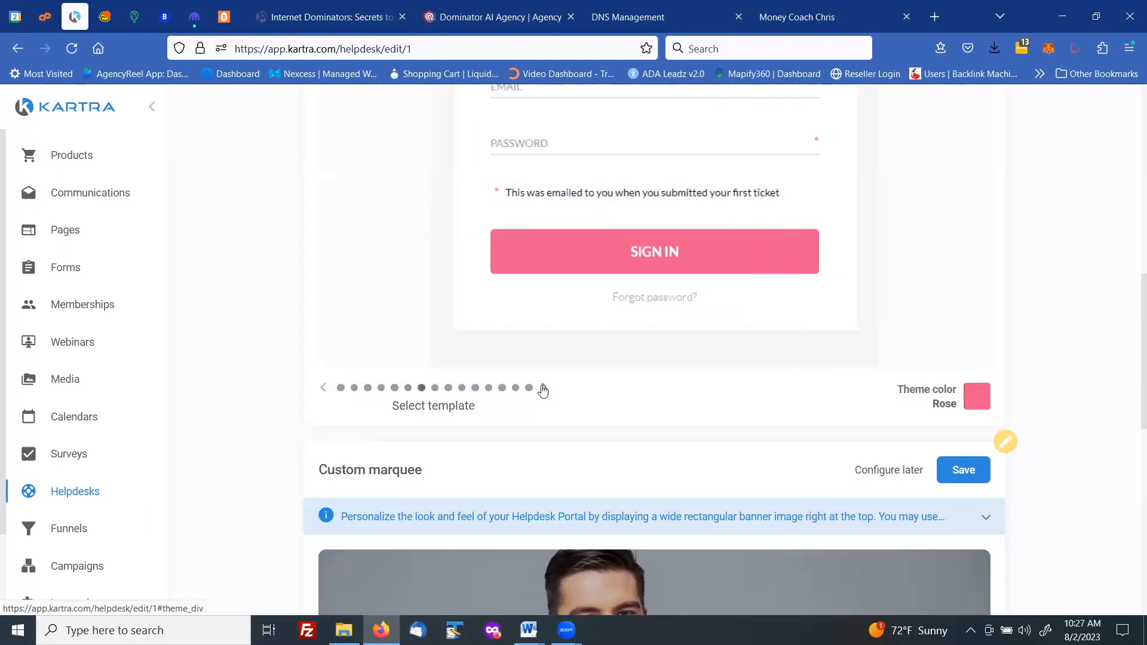
{"action": "left_click", "coordinate": [543, 389]}
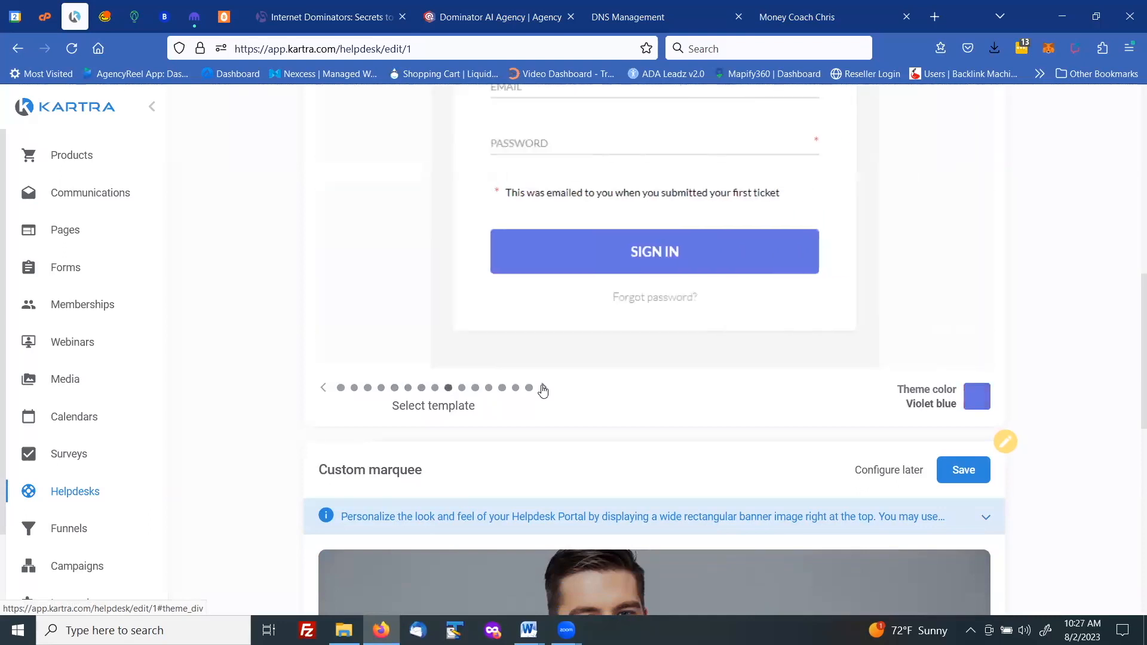
{"action": "left_click", "coordinate": [544, 389]}
{"action": "left_click", "coordinate": [543, 389]}
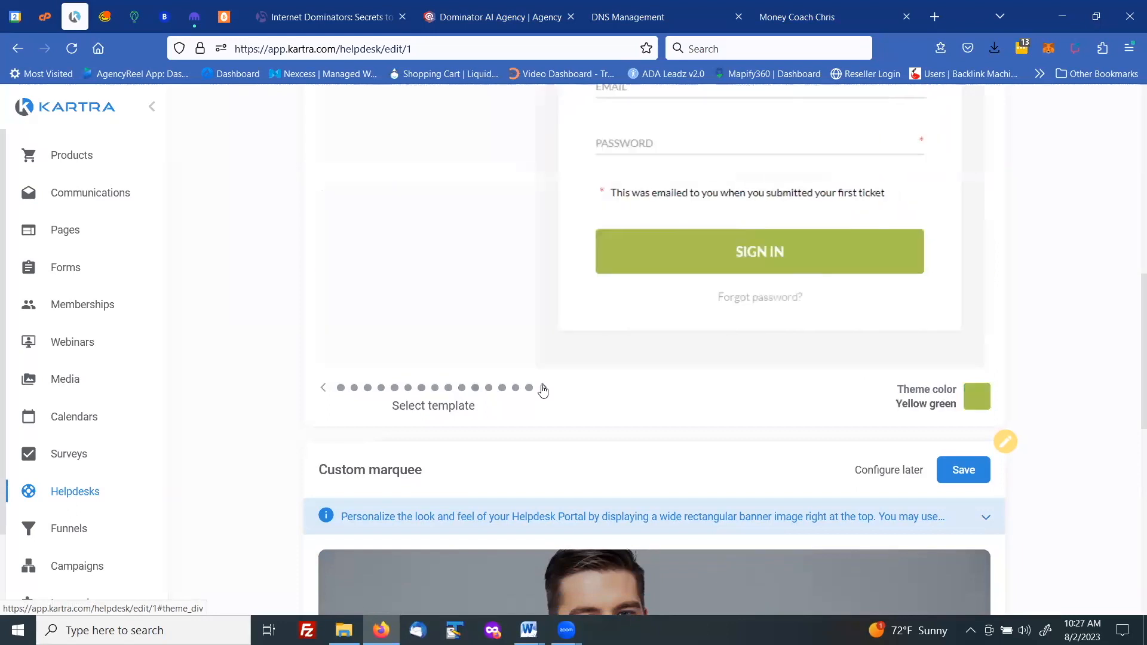
{"action": "left_click", "coordinate": [543, 389]}
{"action": "left_click", "coordinate": [543, 389]}
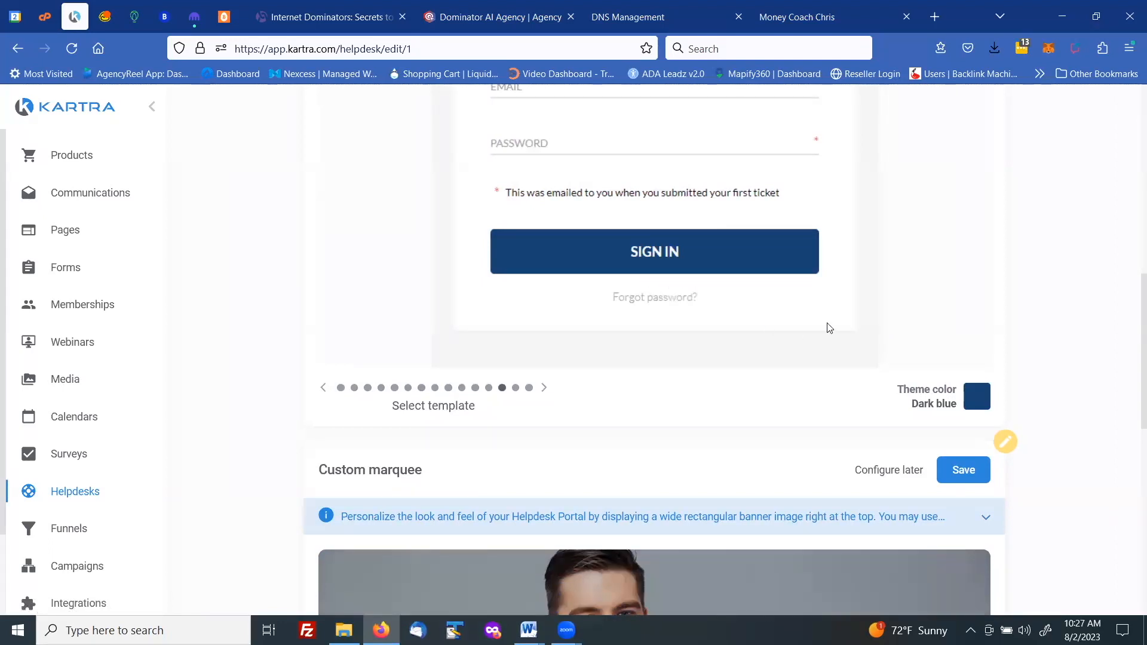
{"action": "scroll", "coordinate": [837, 324], "scroll_direction": "up", "scroll_amount": 6}
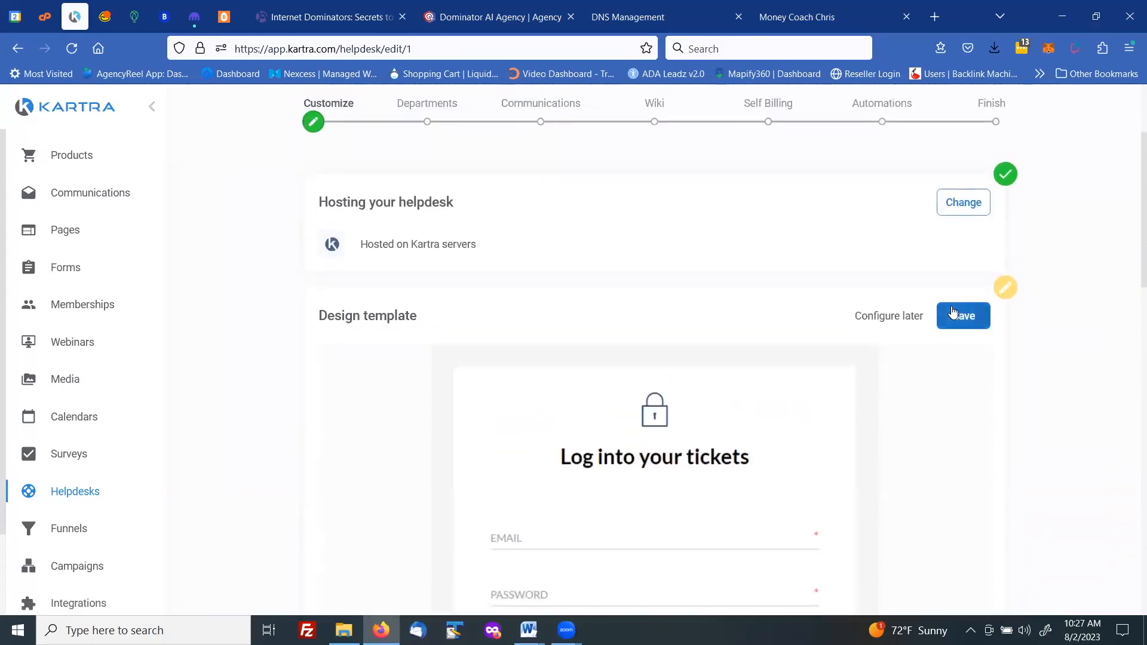
{"action": "left_click", "coordinate": [953, 314]}
Upload 03.HelpDesk.1330x1080.Small.png from the MCC > Help Desk folder and use it as the custom marquee image.
{"action": "scroll", "coordinate": [534, 270], "scroll_direction": "down", "scroll_amount": 4}
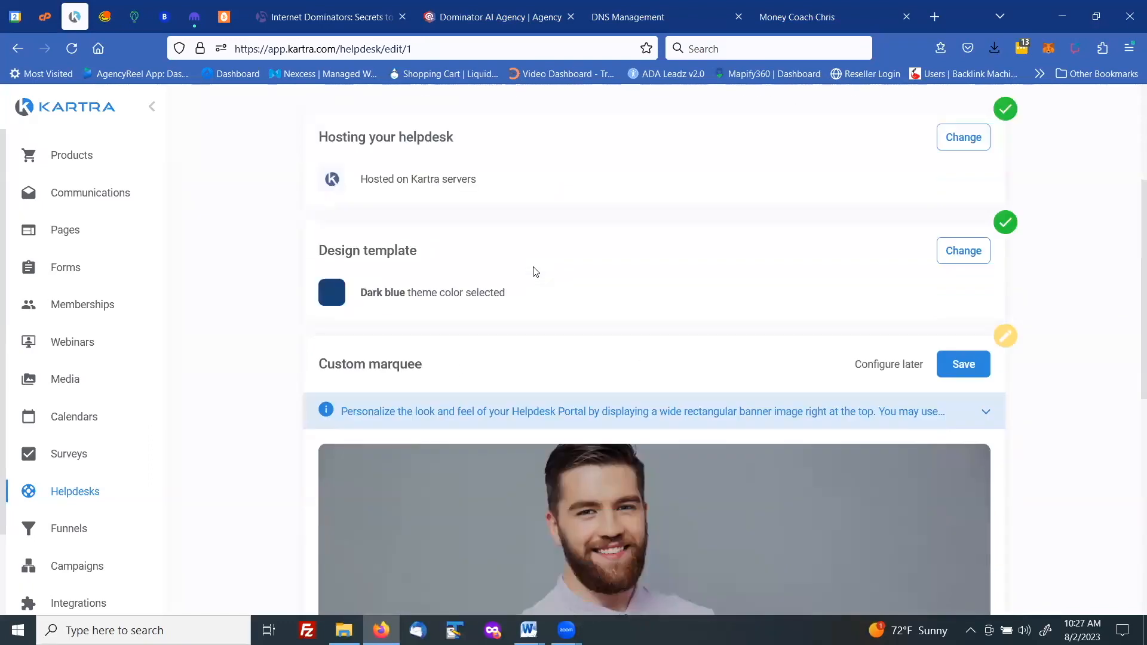
{"action": "scroll", "coordinate": [535, 271], "scroll_direction": "down", "scroll_amount": 3}
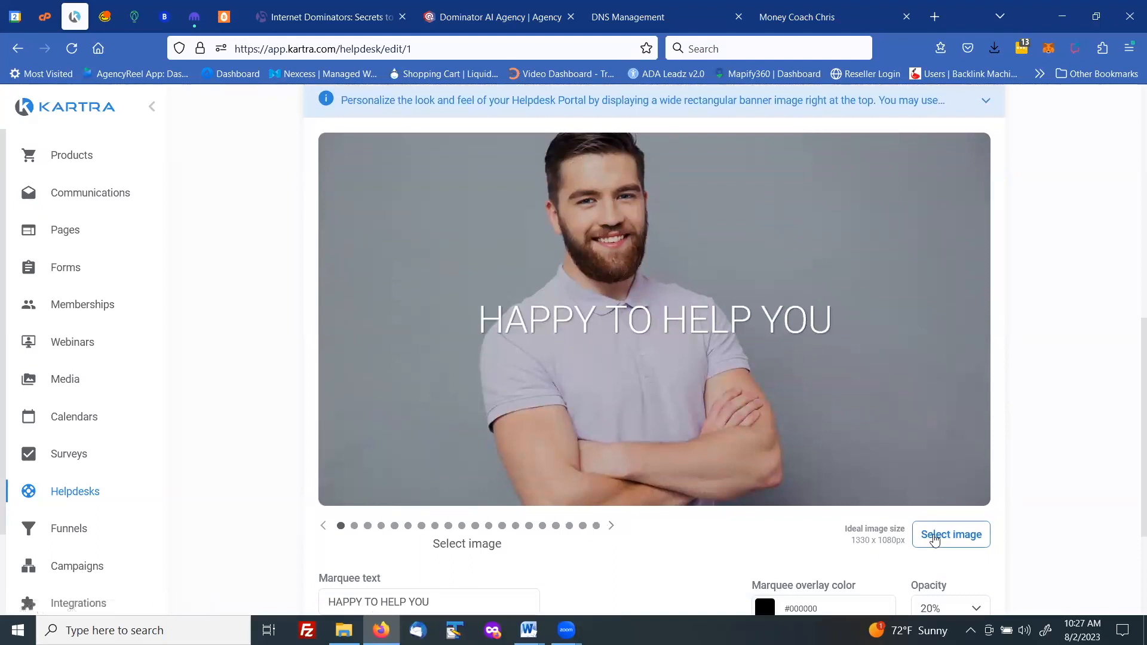
{"action": "left_click", "coordinate": [610, 527]}
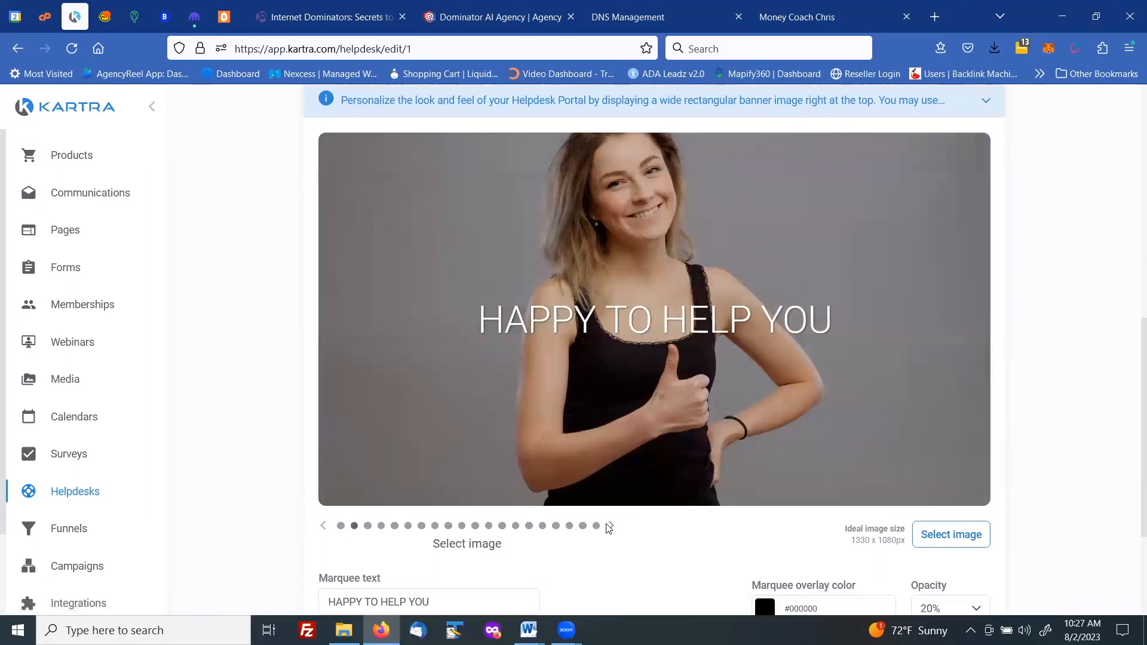
{"action": "left_click", "coordinate": [610, 527]}
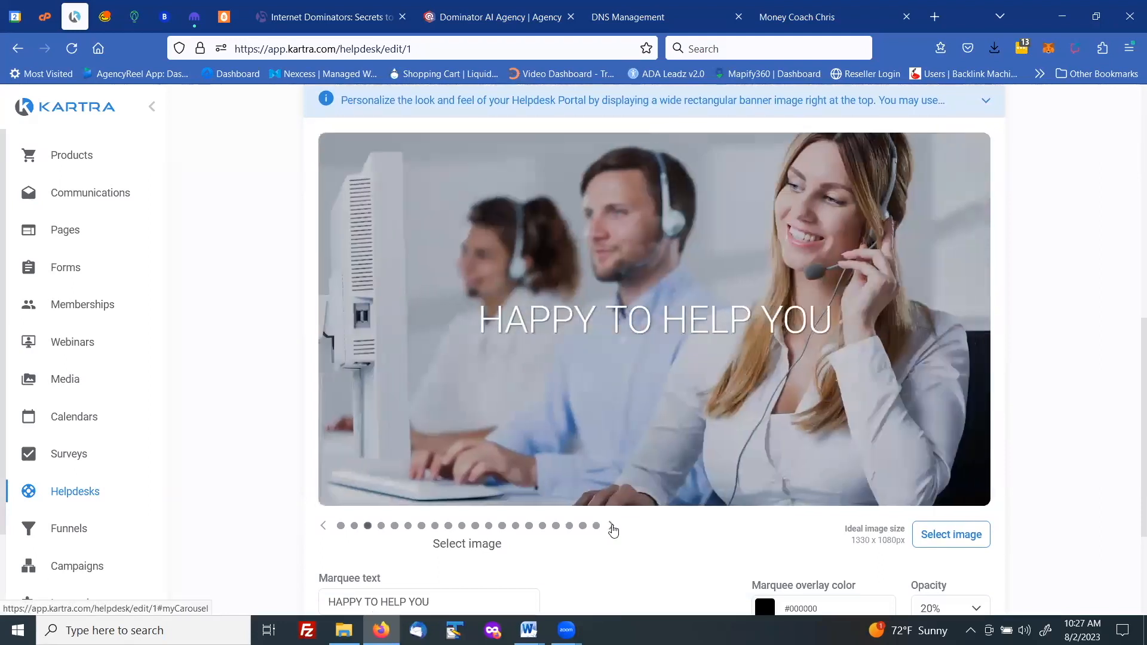
{"action": "left_click", "coordinate": [939, 537]}
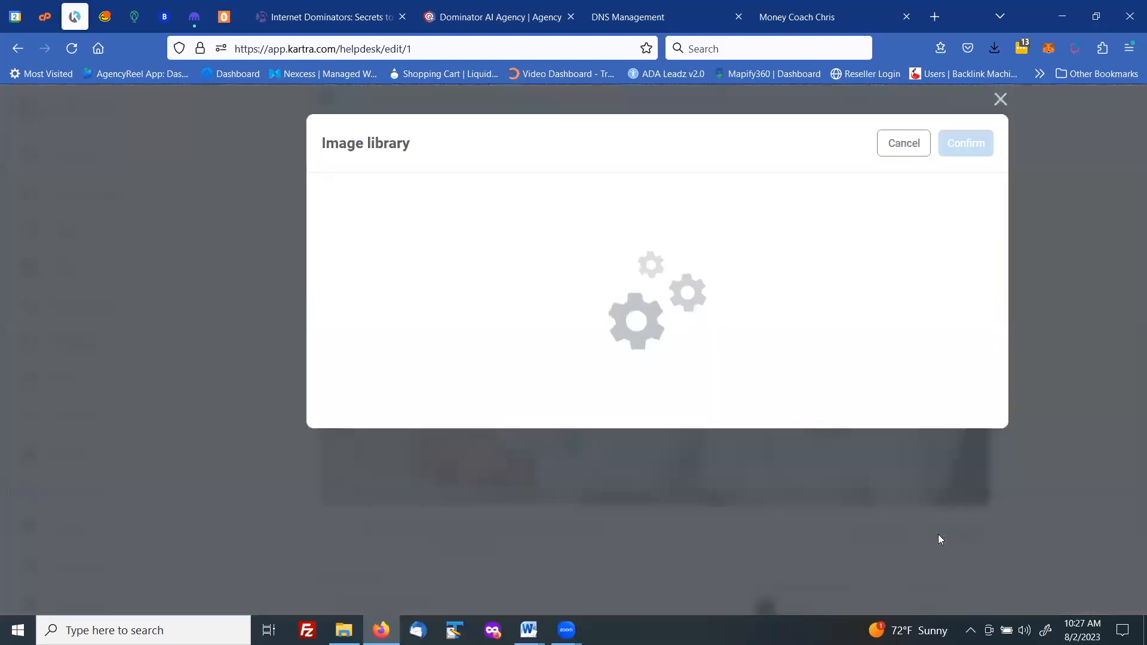
{"action": "left_click", "coordinate": [398, 314]}
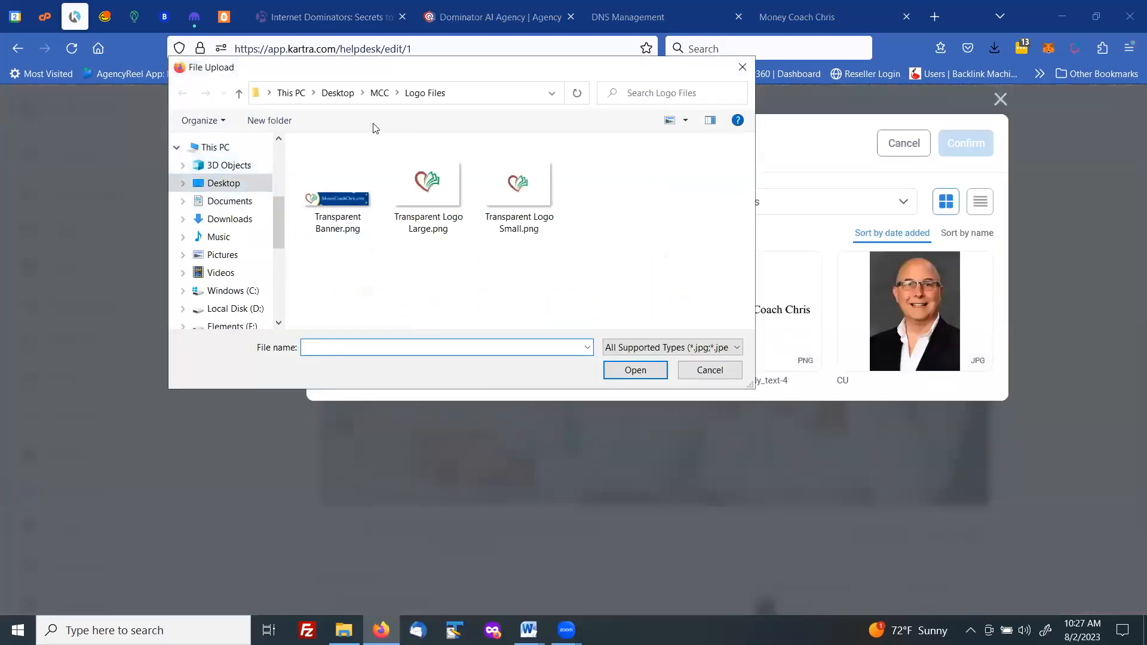
{"action": "left_click", "coordinate": [380, 93]}
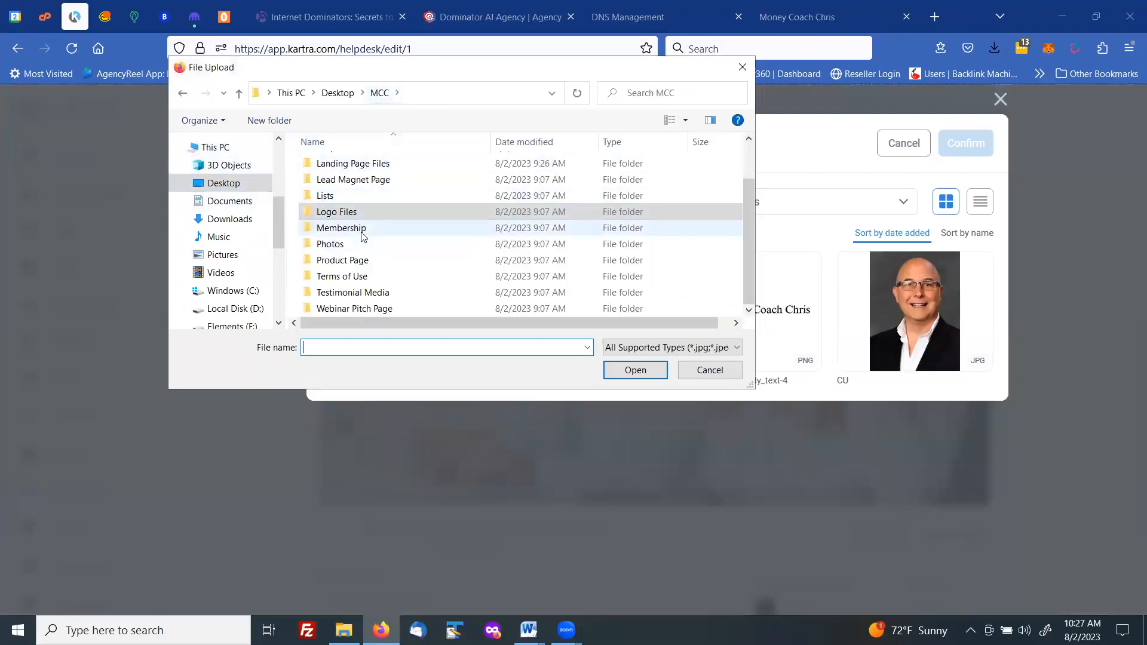
{"action": "scroll", "coordinate": [363, 239], "scroll_direction": "up", "scroll_amount": 1}
{"action": "double_click", "coordinate": [339, 202]}
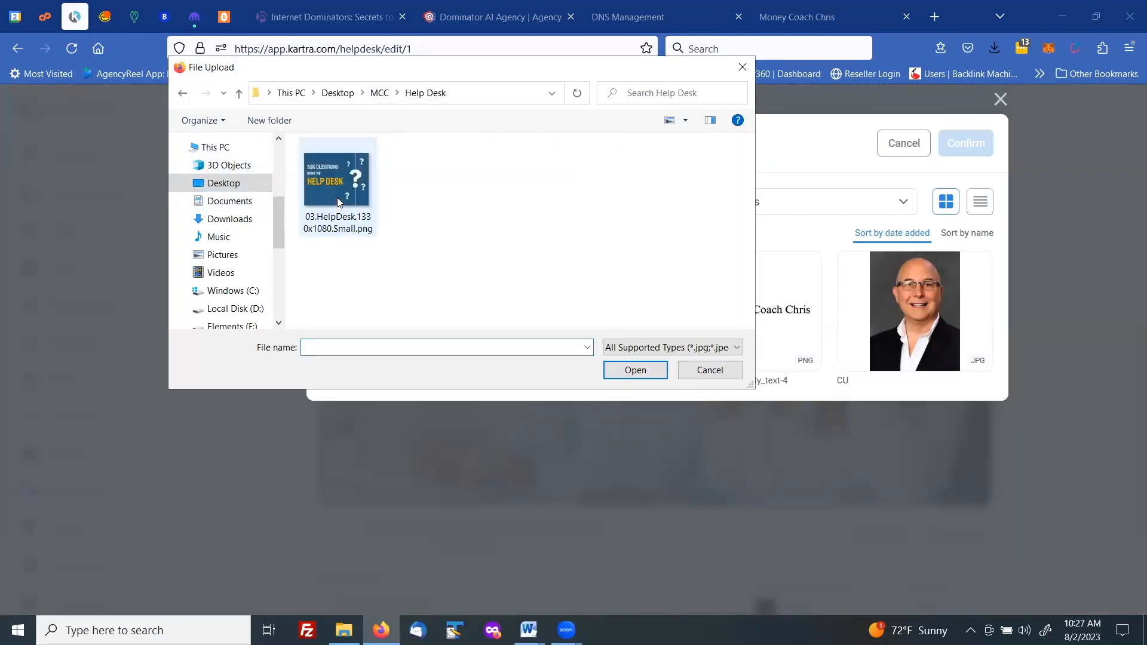
{"action": "double_click", "coordinate": [330, 179]}
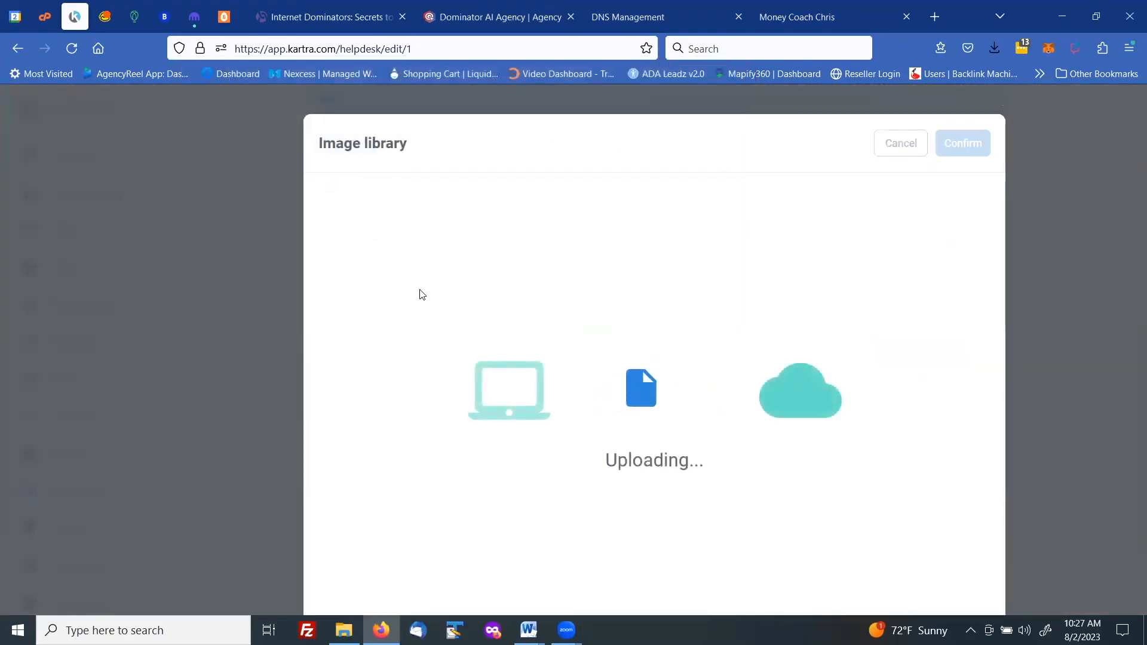
{"action": "left_click", "coordinate": [616, 311]}
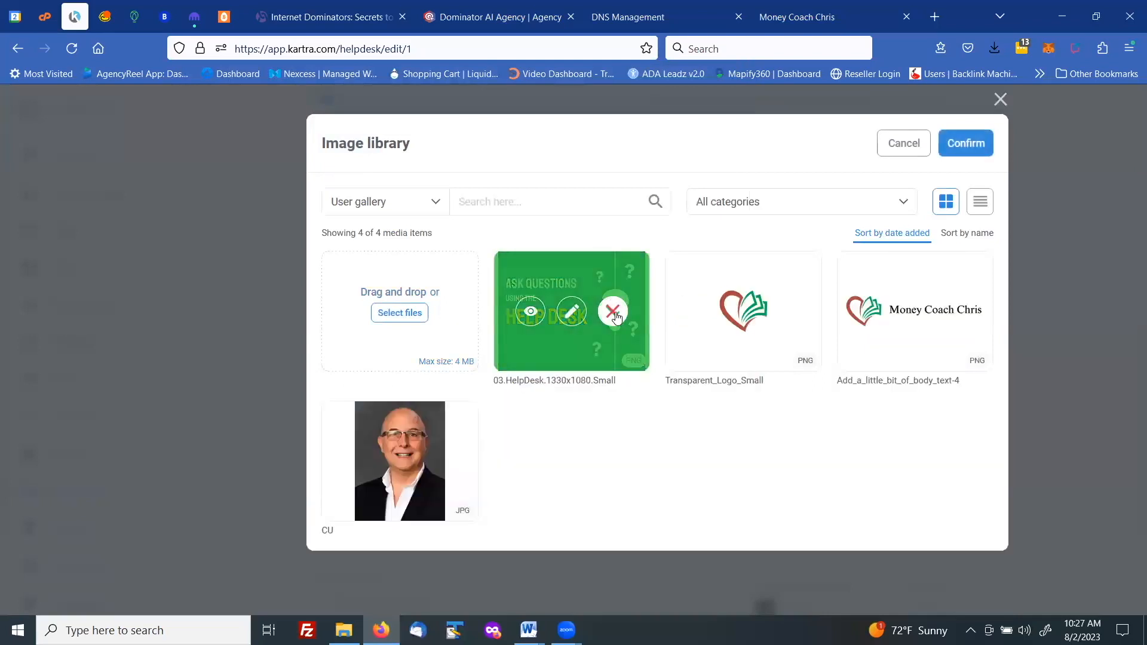
{"action": "left_click", "coordinate": [966, 143]}
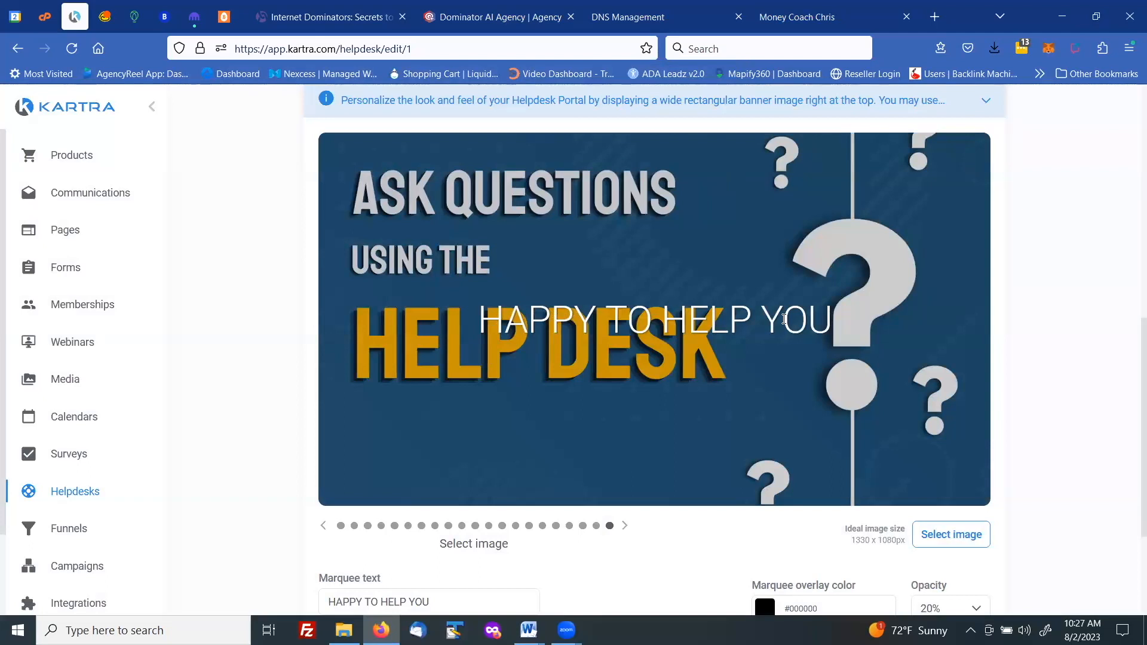
Clear the "HAPPY TO HELP YOU" marquee text so no caption overlays the banner image.
{"action": "scroll", "coordinate": [772, 315], "scroll_direction": "down", "scroll_amount": 2}
{"action": "left_click_drag", "start_coordinate": [444, 452], "coordinate": [311, 451]}
{"action": "key", "text": "BackSpace"}
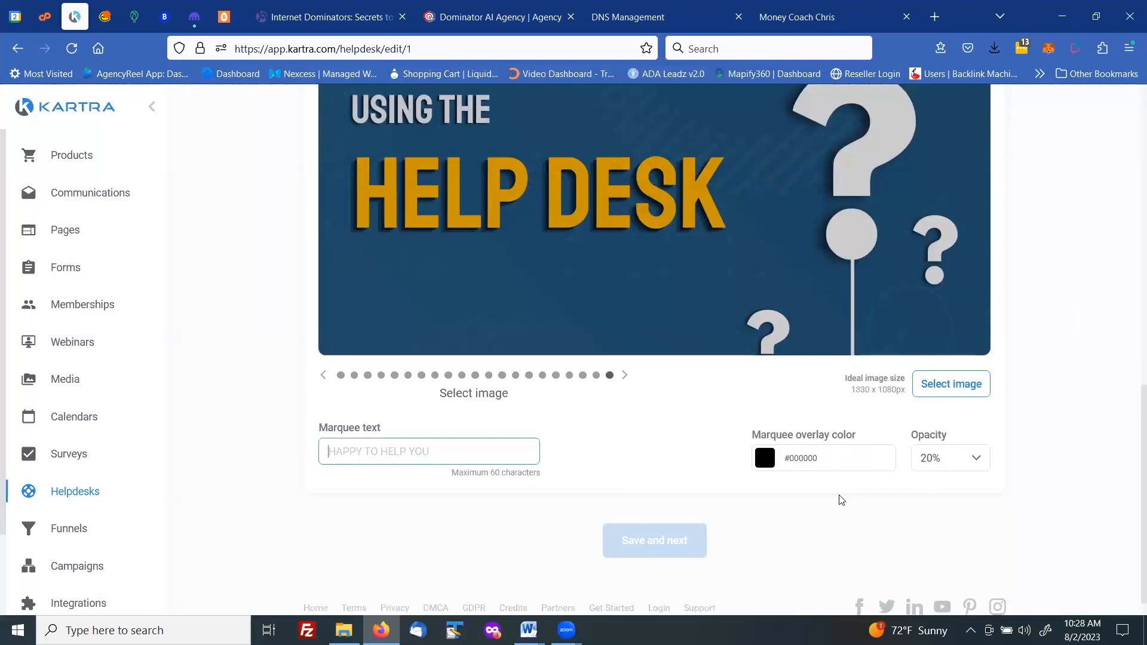
Try marquee overlay opacities of 0% and 50% on the banner image.
{"action": "scroll", "coordinate": [879, 496], "scroll_direction": "up", "scroll_amount": 1}
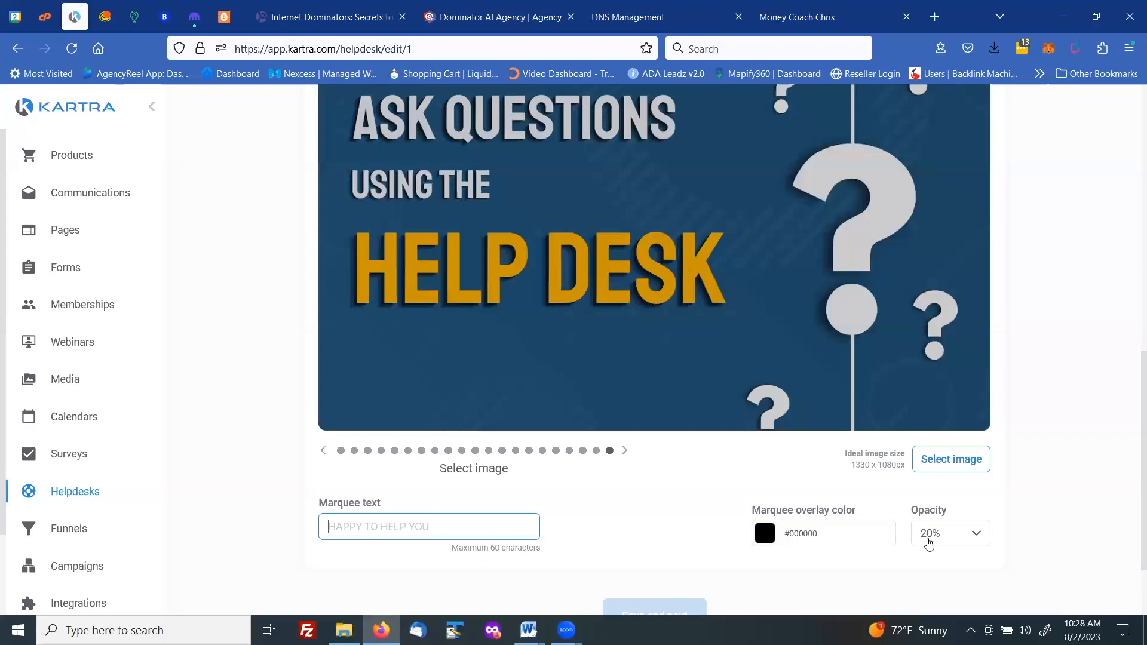
{"action": "left_click", "coordinate": [927, 537]}
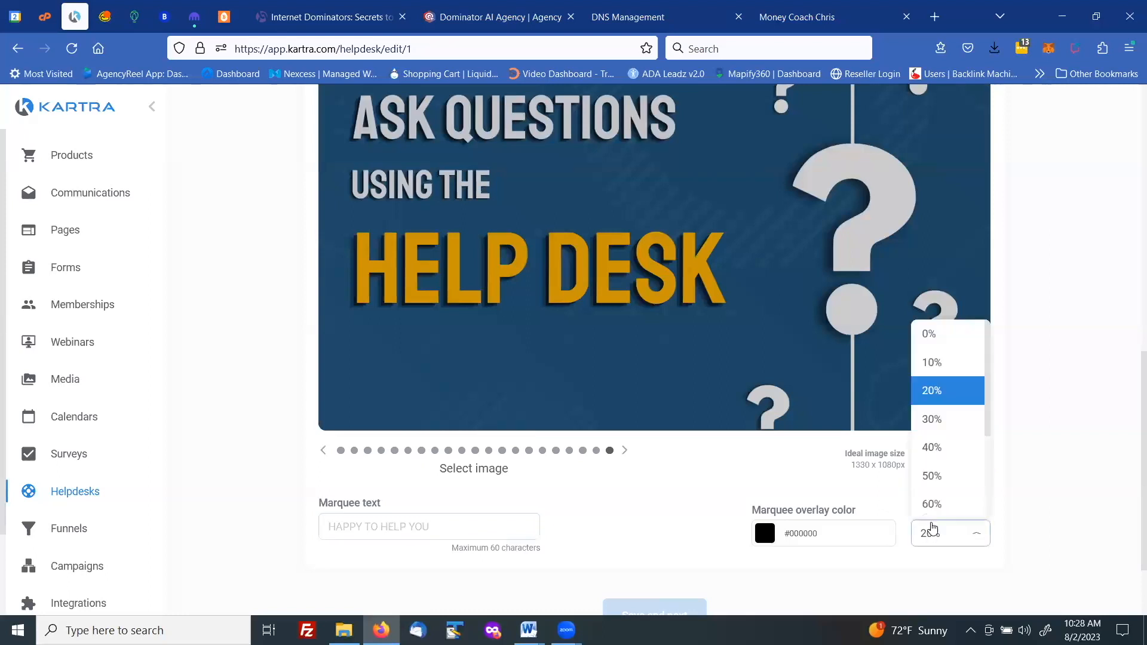
{"action": "left_click", "coordinate": [939, 339]}
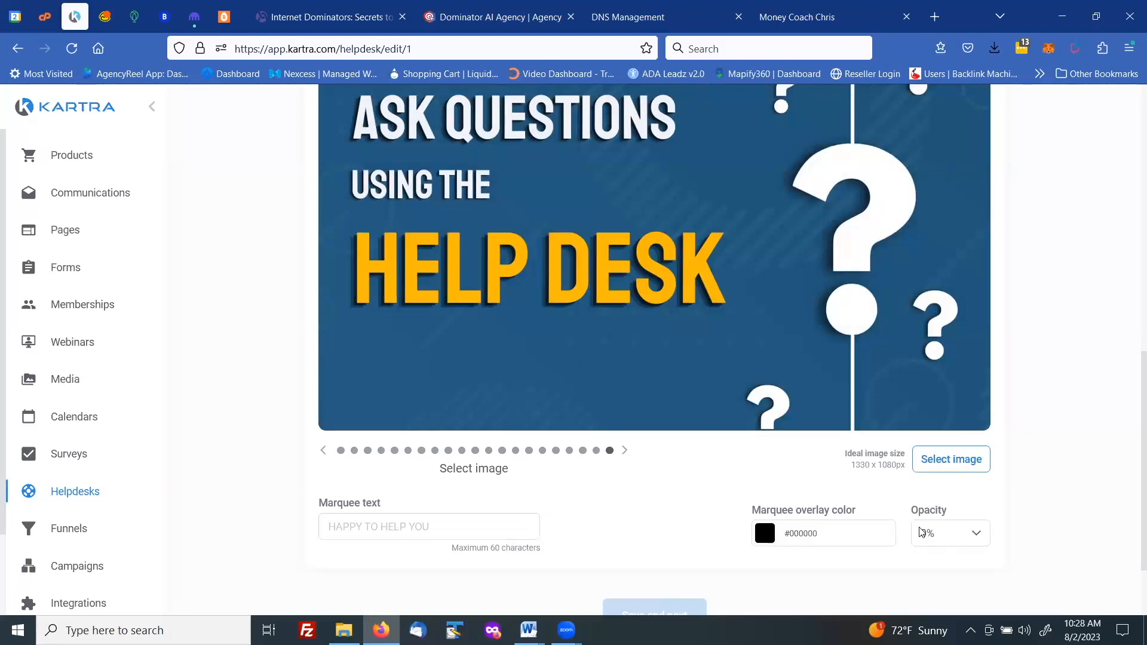
{"action": "left_click", "coordinate": [932, 541]}
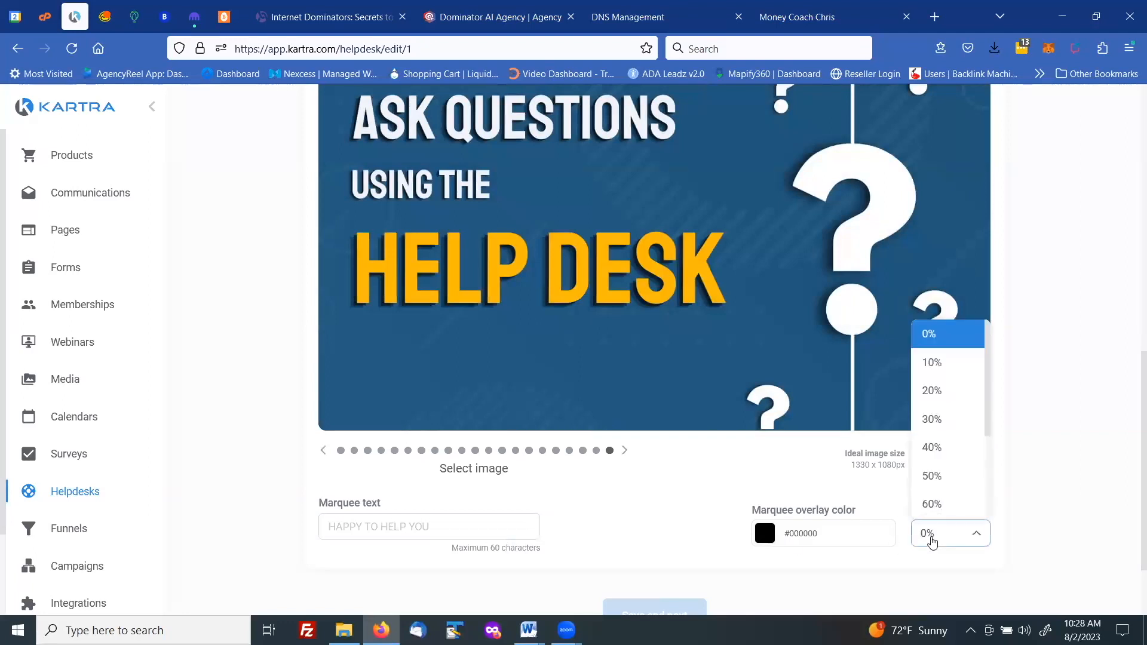
{"action": "left_click", "coordinate": [934, 477]}
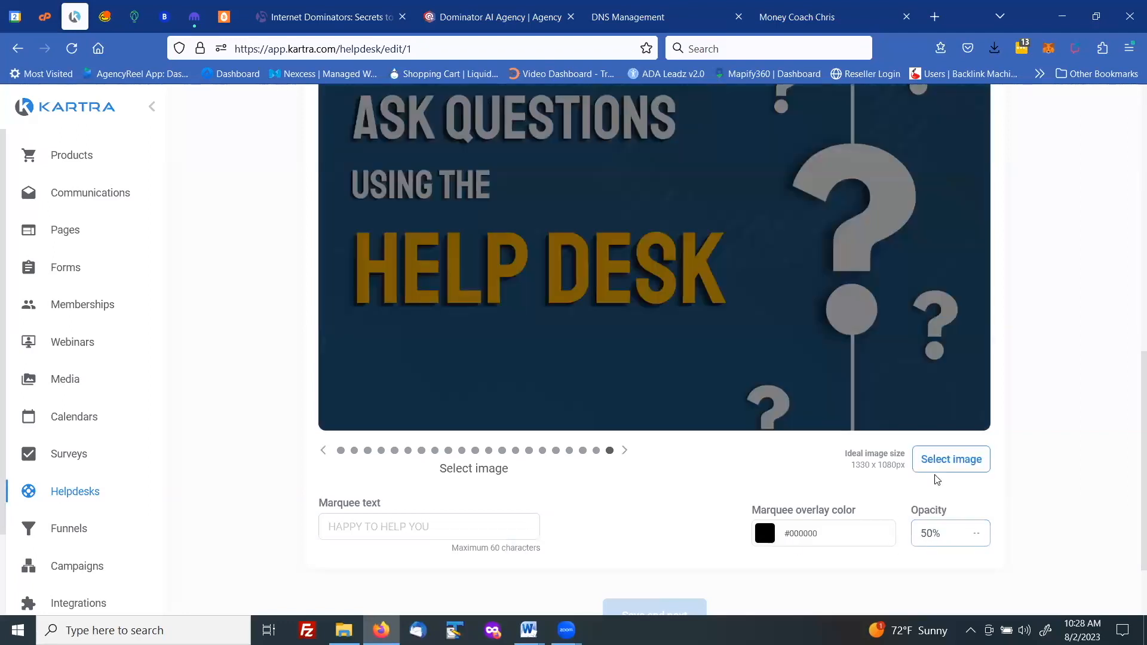
Try a marquee overlay opacity of 80% on the banner image.
{"action": "left_click", "coordinate": [943, 537]}
{"action": "scroll", "coordinate": [944, 389], "scroll_direction": "down", "scroll_amount": 1}
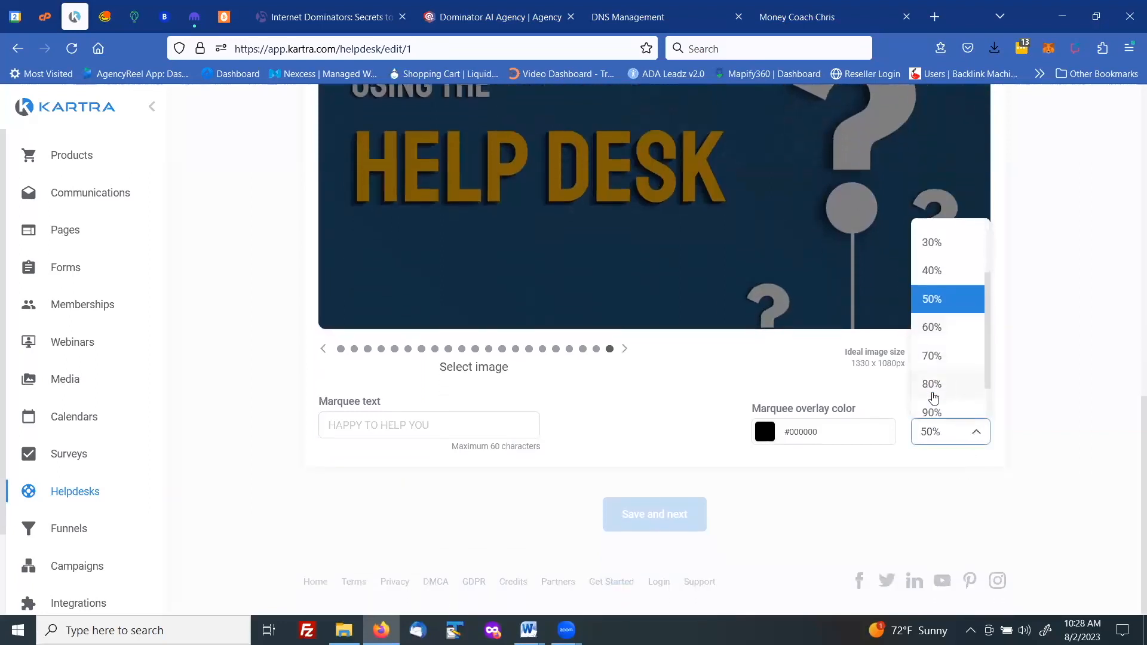
{"action": "scroll", "coordinate": [938, 397], "scroll_direction": "down", "scroll_amount": 1}
{"action": "left_click", "coordinate": [932, 346]}
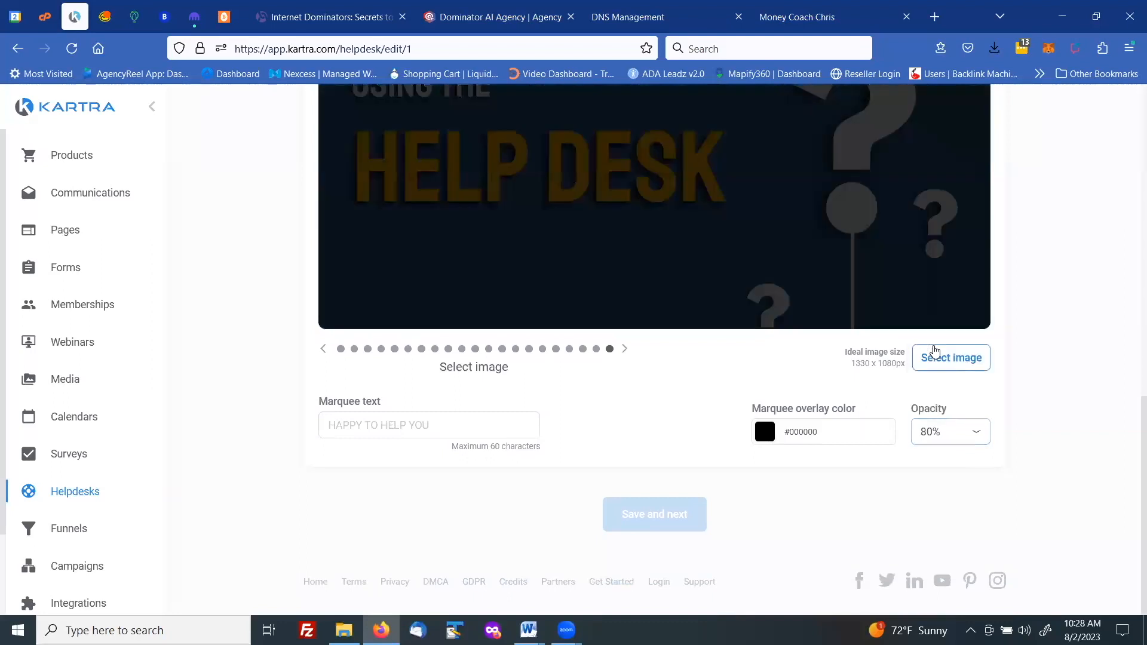
{"action": "scroll", "coordinate": [971, 348], "scroll_direction": "up", "scroll_amount": 3}
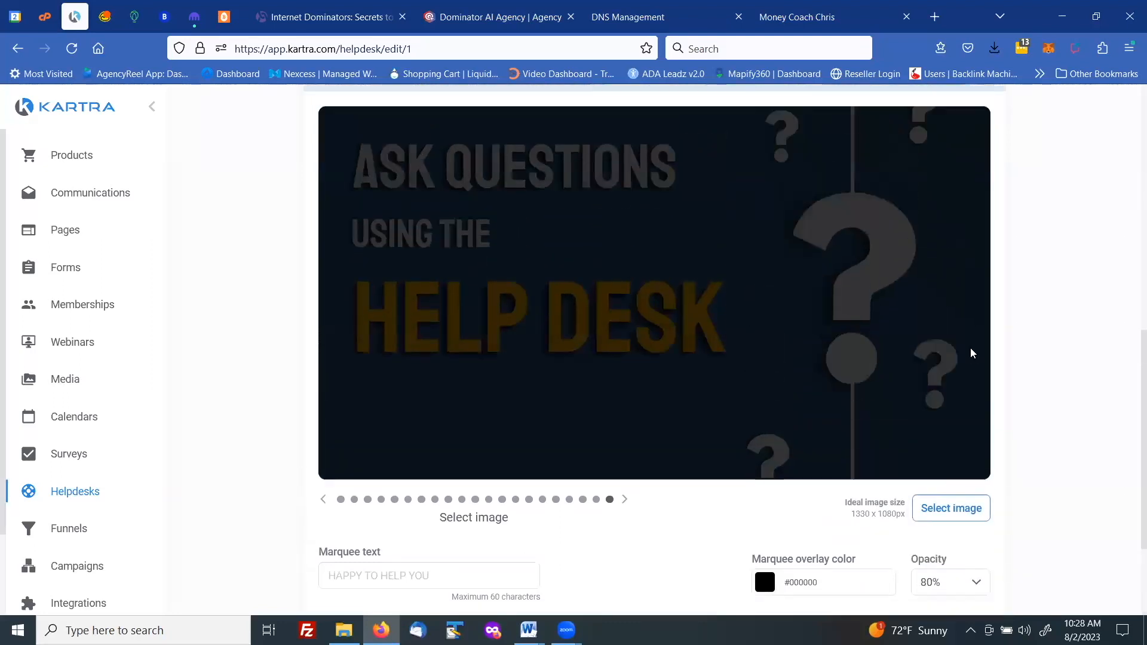
Set the marquee overlay opacity to 0% and save the custom marquee.
{"action": "scroll", "coordinate": [970, 352], "scroll_direction": "down", "scroll_amount": 3}
{"action": "left_click", "coordinate": [972, 432]}
{"action": "scroll", "coordinate": [932, 325], "scroll_direction": "up", "scroll_amount": 3}
{"action": "left_click", "coordinate": [928, 233]}
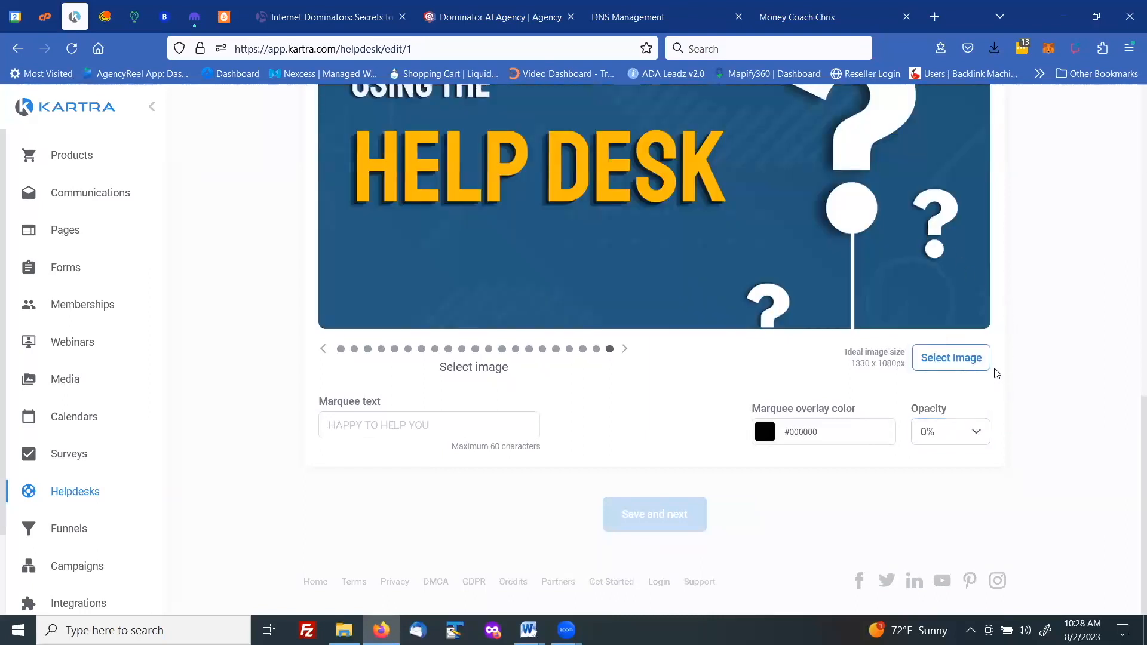
{"action": "scroll", "coordinate": [997, 373], "scroll_direction": "up", "scroll_amount": 2}
{"action": "scroll", "coordinate": [1009, 369], "scroll_direction": "down", "scroll_amount": 2}
{"action": "scroll", "coordinate": [671, 511], "scroll_direction": "up", "scroll_amount": 6}
{"action": "left_click", "coordinate": [971, 333]}
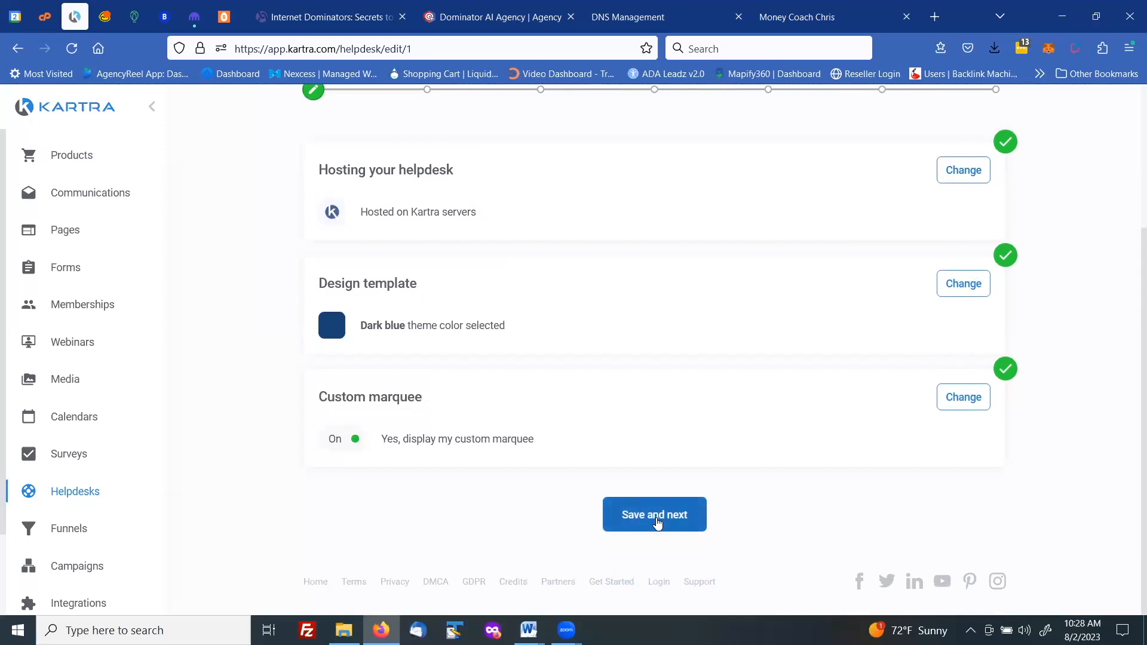
Save the Customize stage and continue to the Departments stage.
{"action": "scroll", "coordinate": [959, 138], "scroll_direction": "up", "scroll_amount": 1}
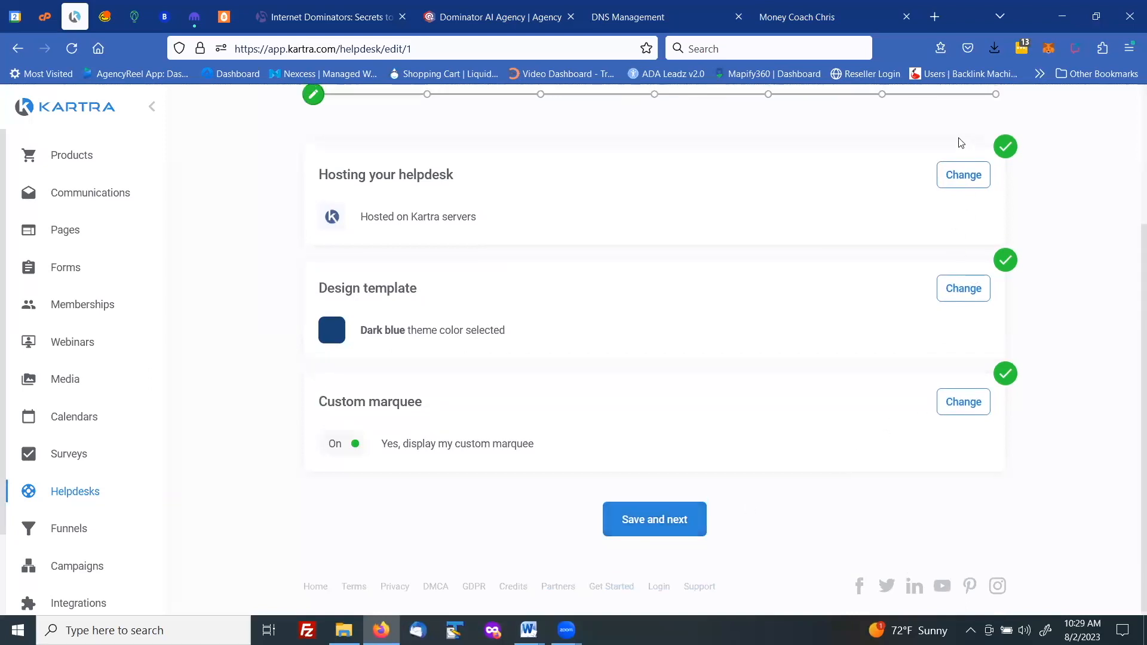
{"action": "scroll", "coordinate": [960, 152], "scroll_direction": "down", "scroll_amount": 1}
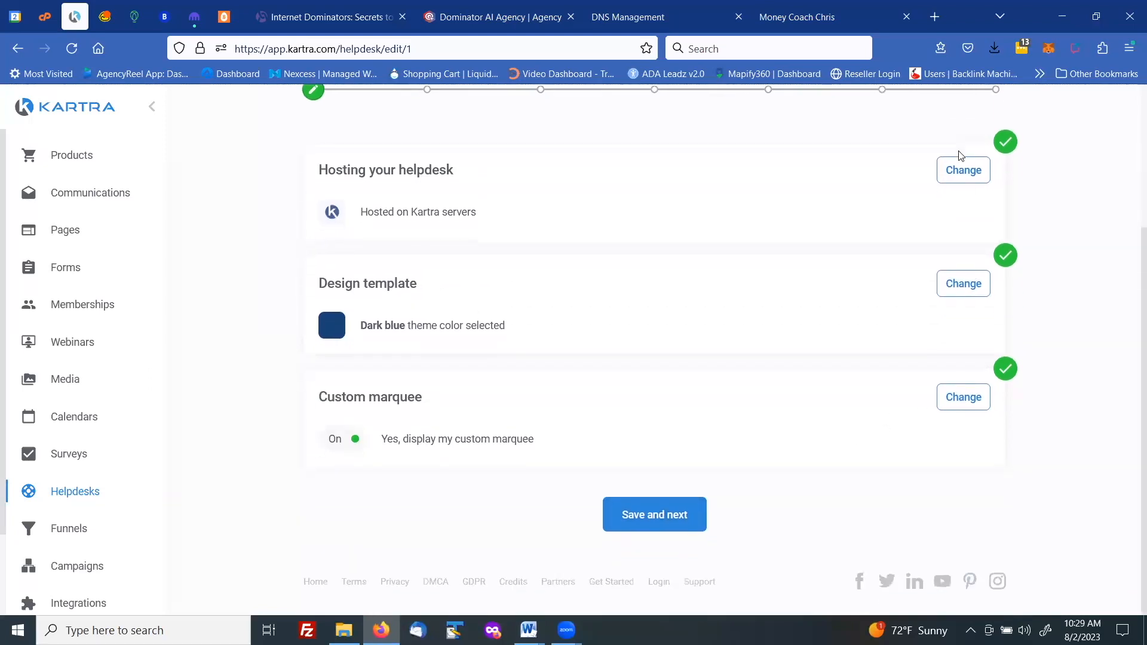
{"action": "left_click", "coordinate": [680, 518]}
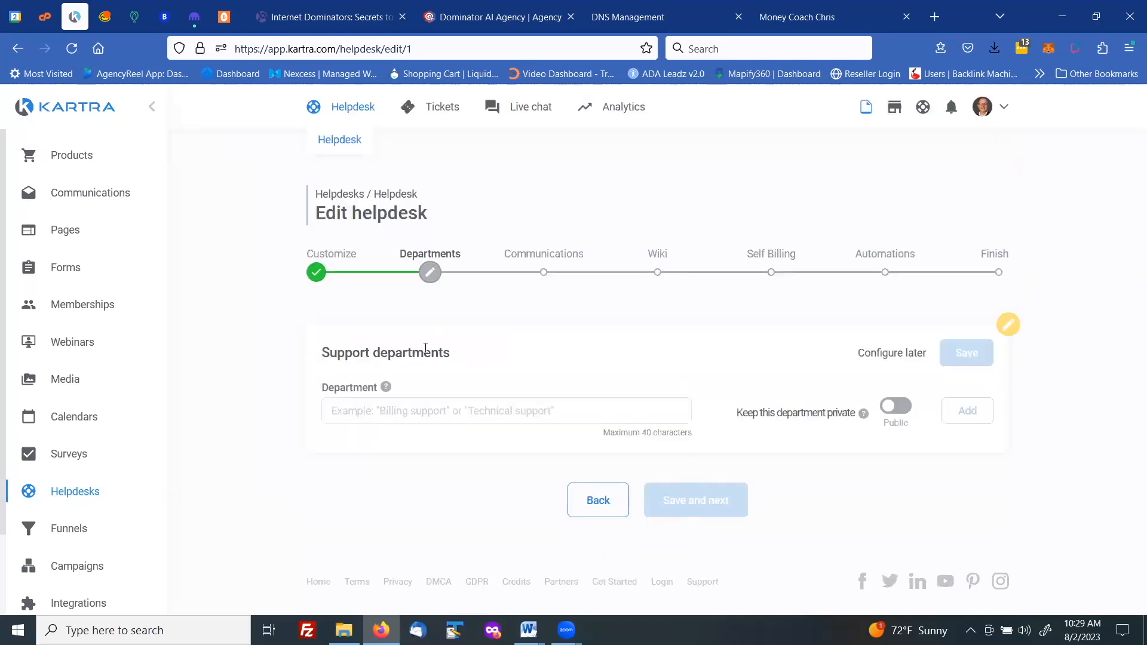
Add a public support department named General Support and save the support departments.
{"action": "left_click", "coordinate": [351, 410]}
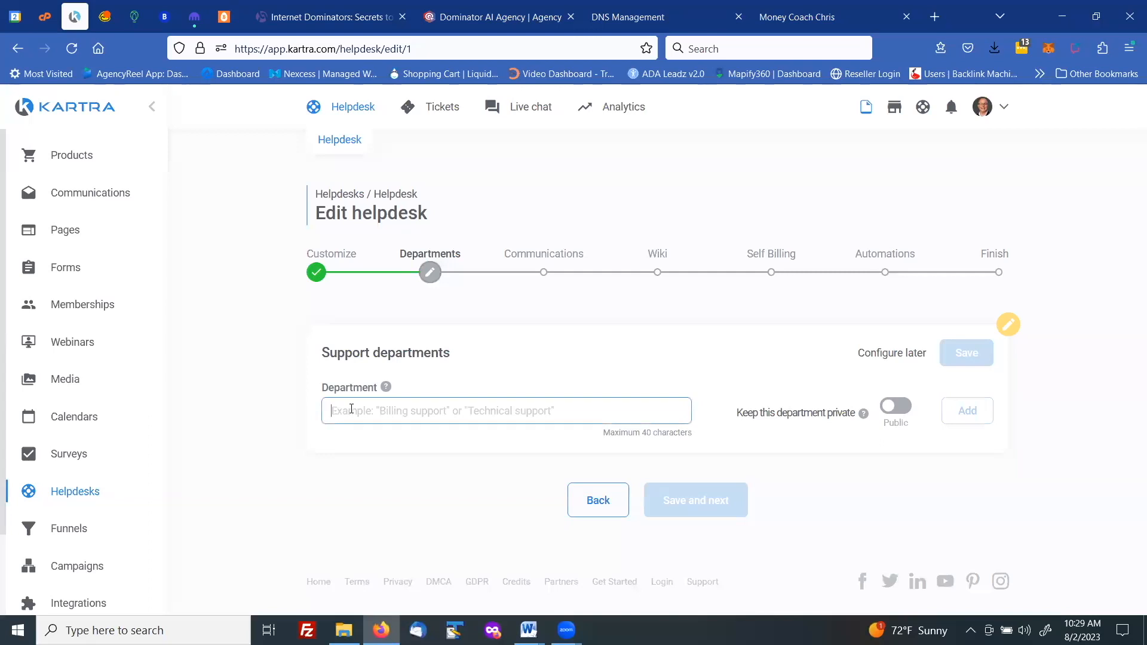
{"action": "type", "text": "Ge"}
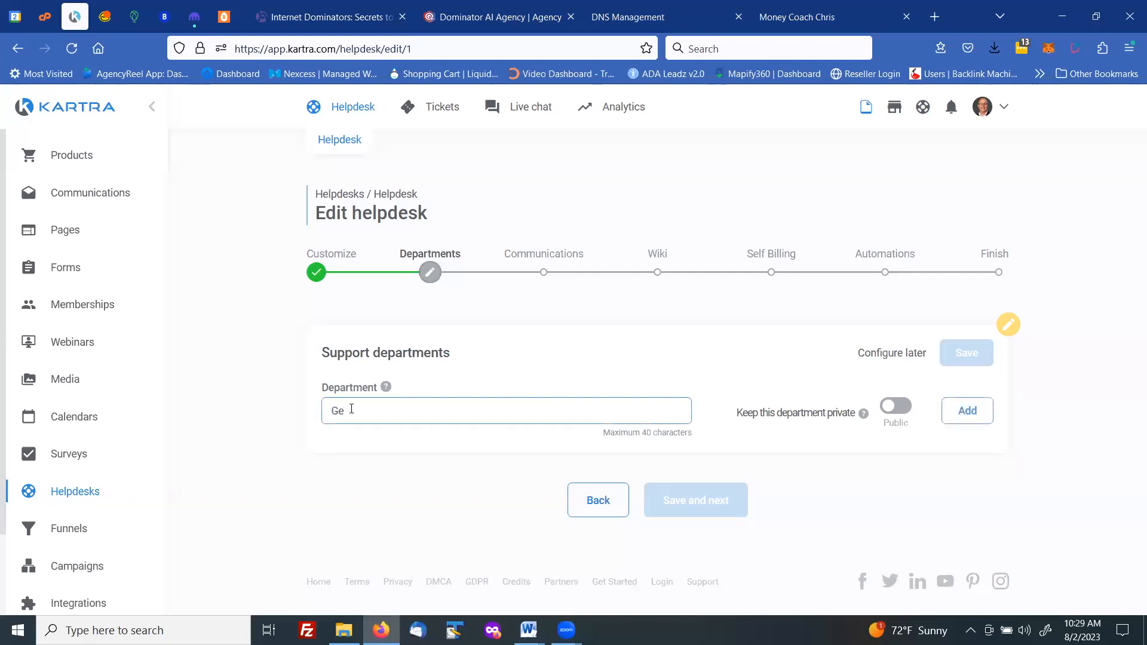
{"action": "type", "text": "neral Support"}
{"action": "left_click", "coordinate": [629, 370]}
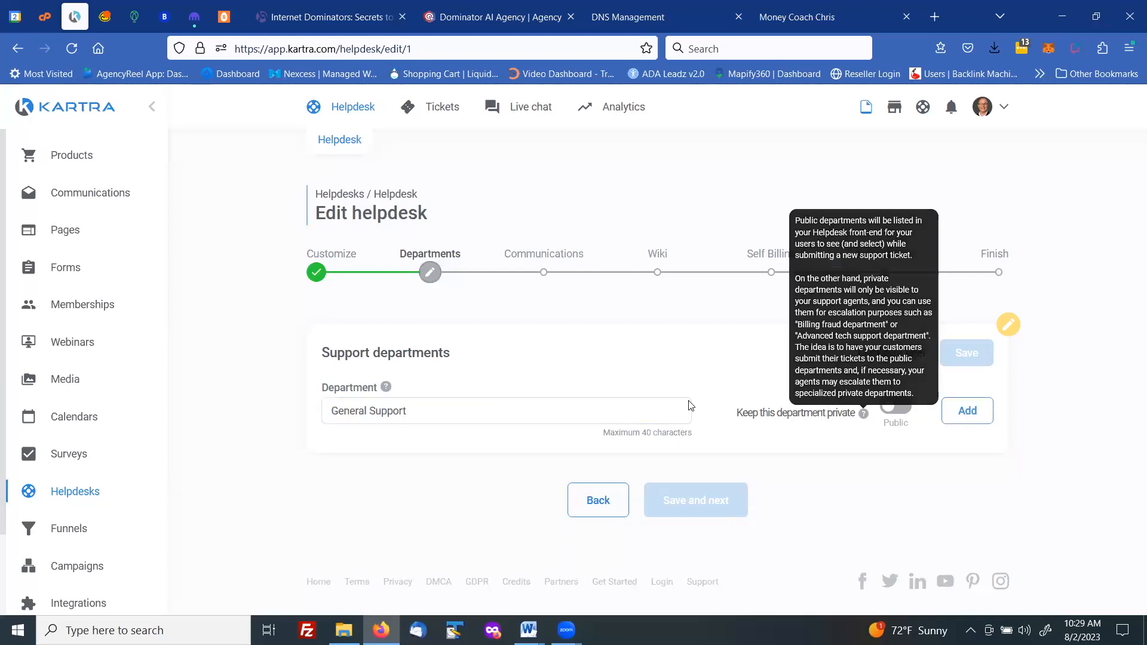
{"action": "left_click", "coordinate": [897, 408]}
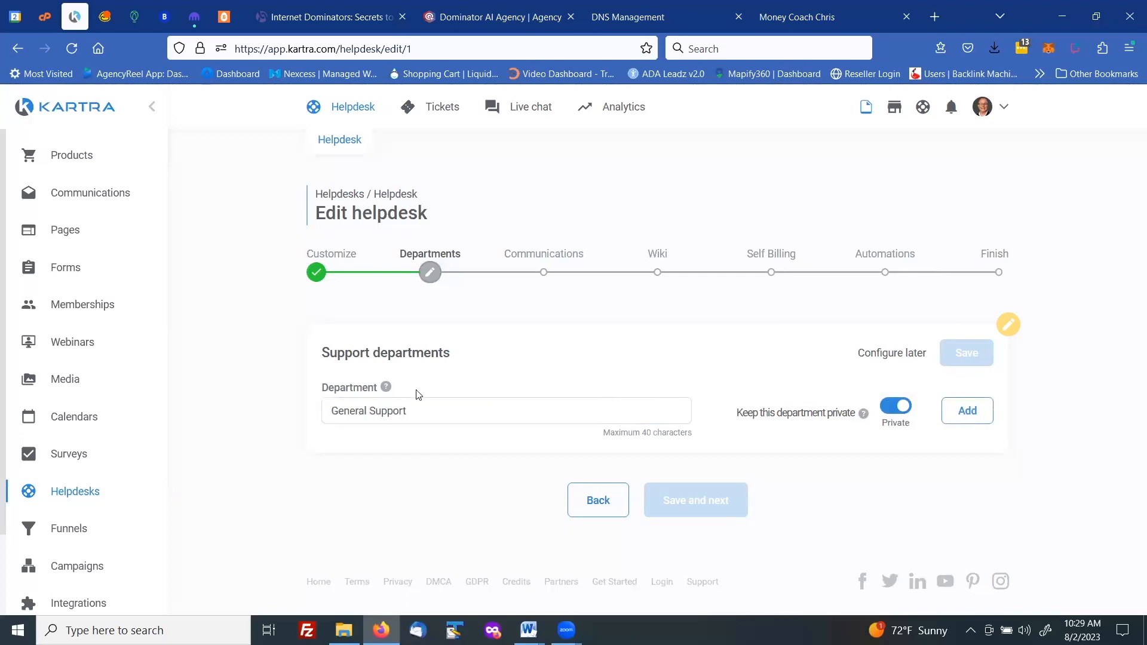
{"action": "left_click", "coordinate": [887, 412]}
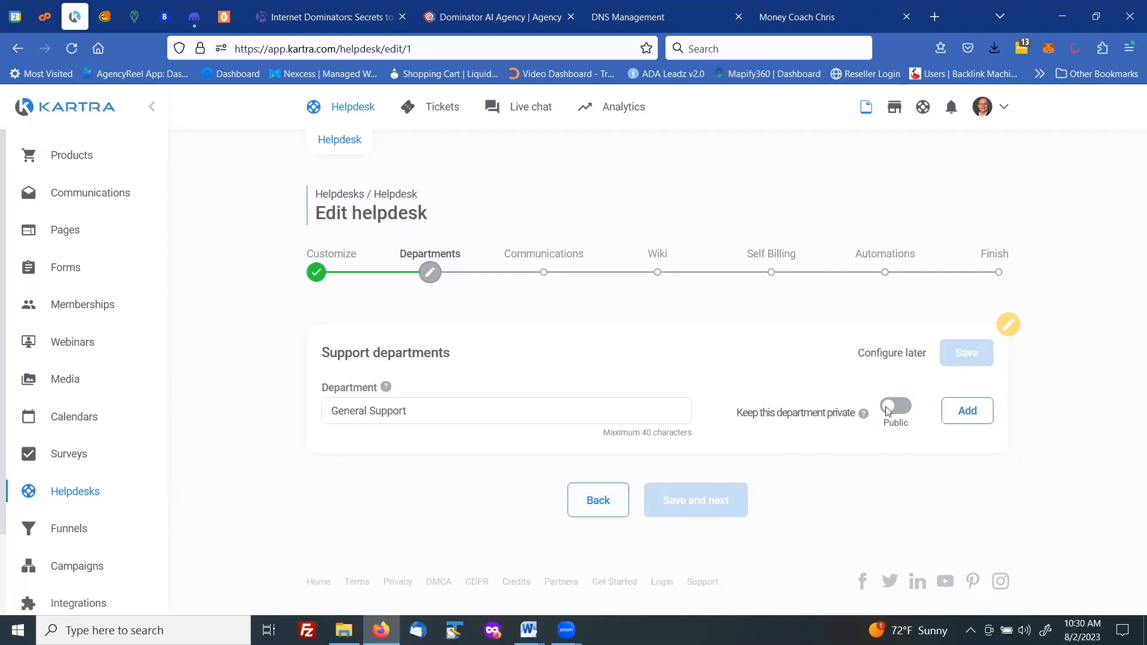
{"action": "left_click", "coordinate": [960, 410]}
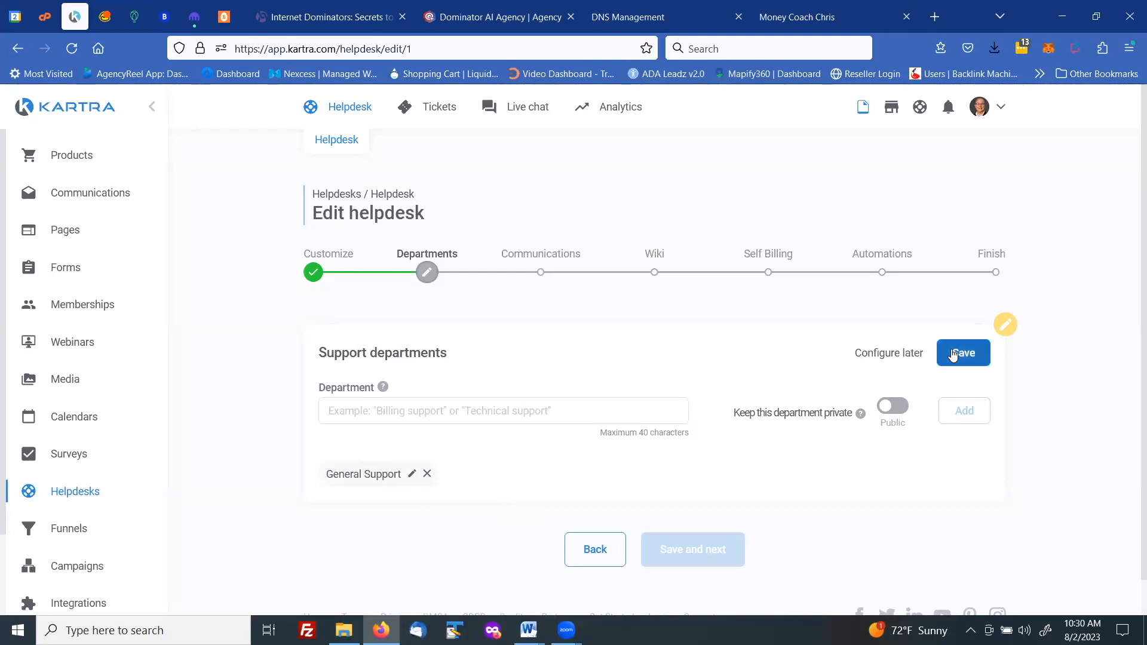
{"action": "left_click", "coordinate": [953, 355]}
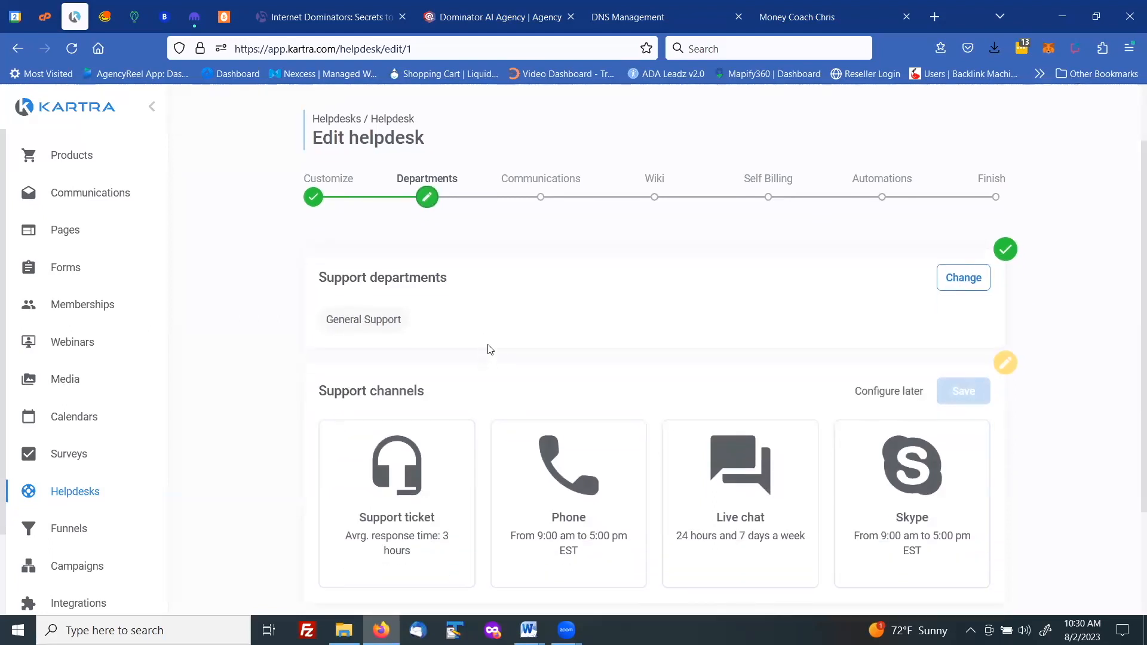
Activate the Support ticket channel with the tag line "Avrg. response time: 3 hours".
{"action": "scroll", "coordinate": [484, 352], "scroll_direction": "down", "scroll_amount": 3}
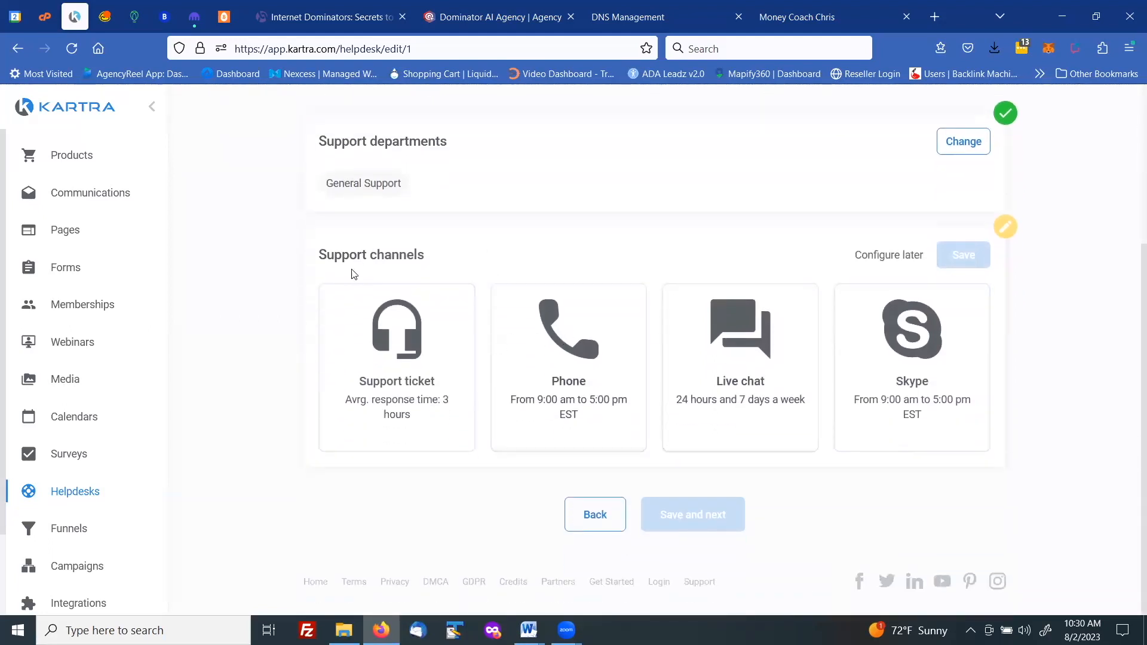
{"action": "left_click", "coordinate": [385, 372]}
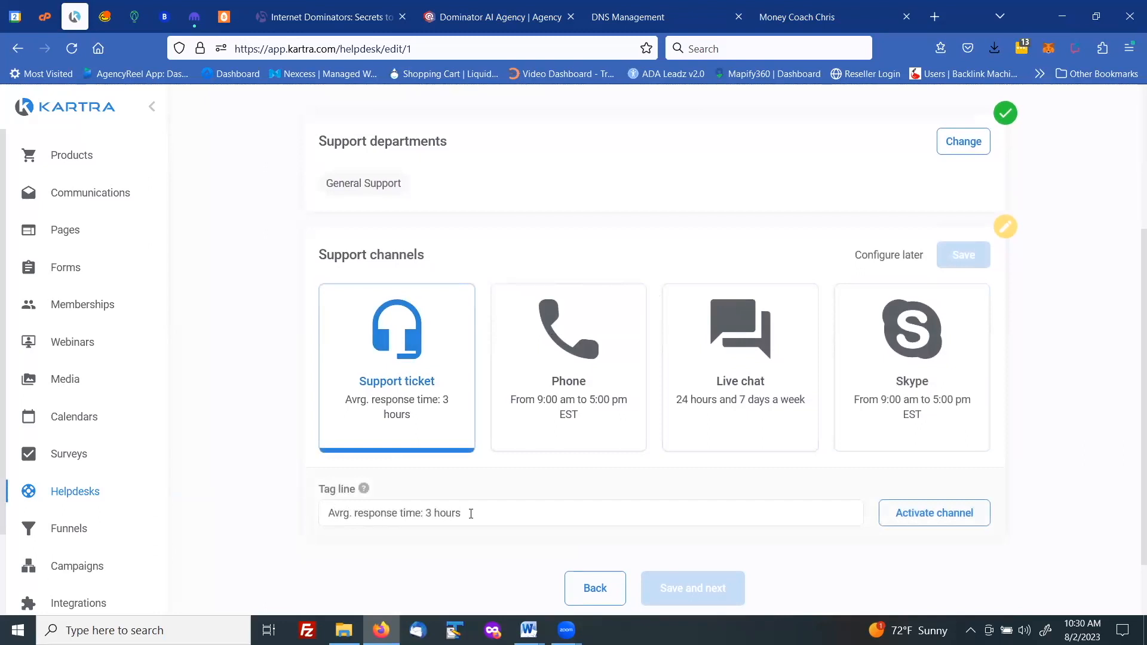
{"action": "double_click", "coordinate": [429, 512]}
{"action": "type", "text": "6"}
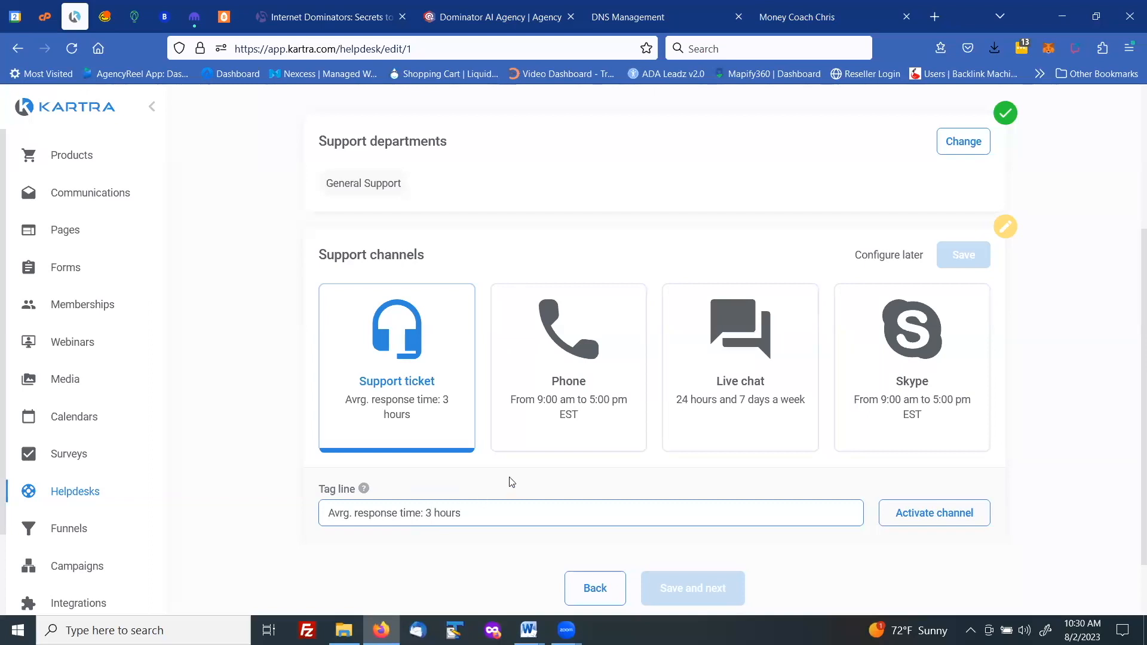
{"action": "left_click", "coordinate": [913, 515]}
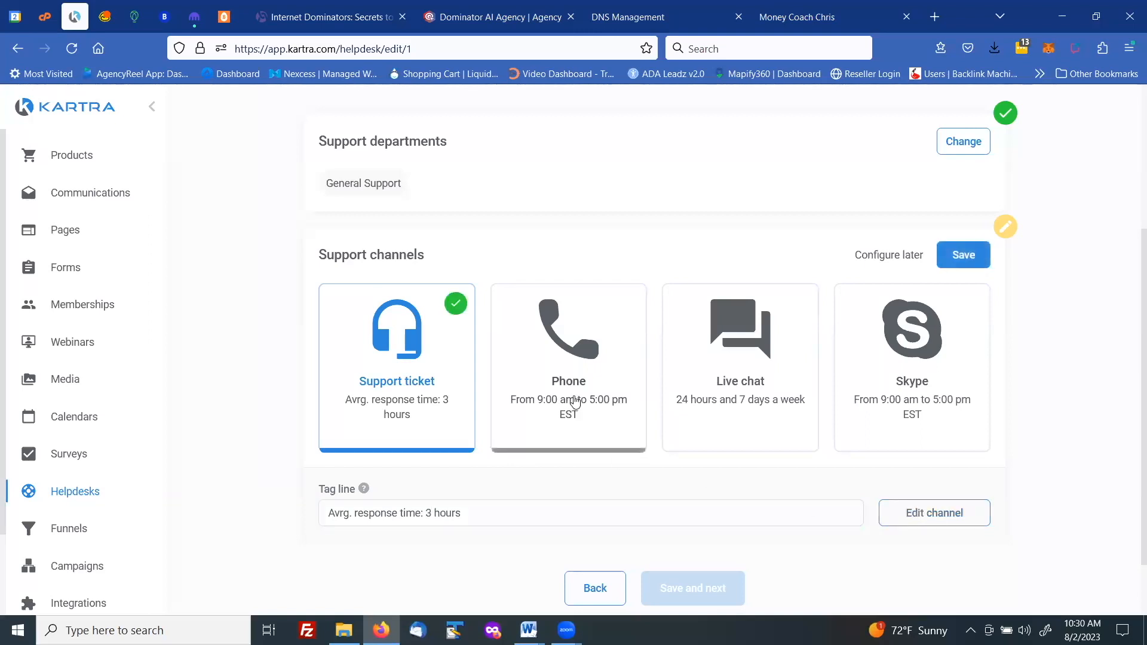
Look at the settings of the Phone and Live chat support channels without activating them.
{"action": "left_click", "coordinate": [575, 361]}
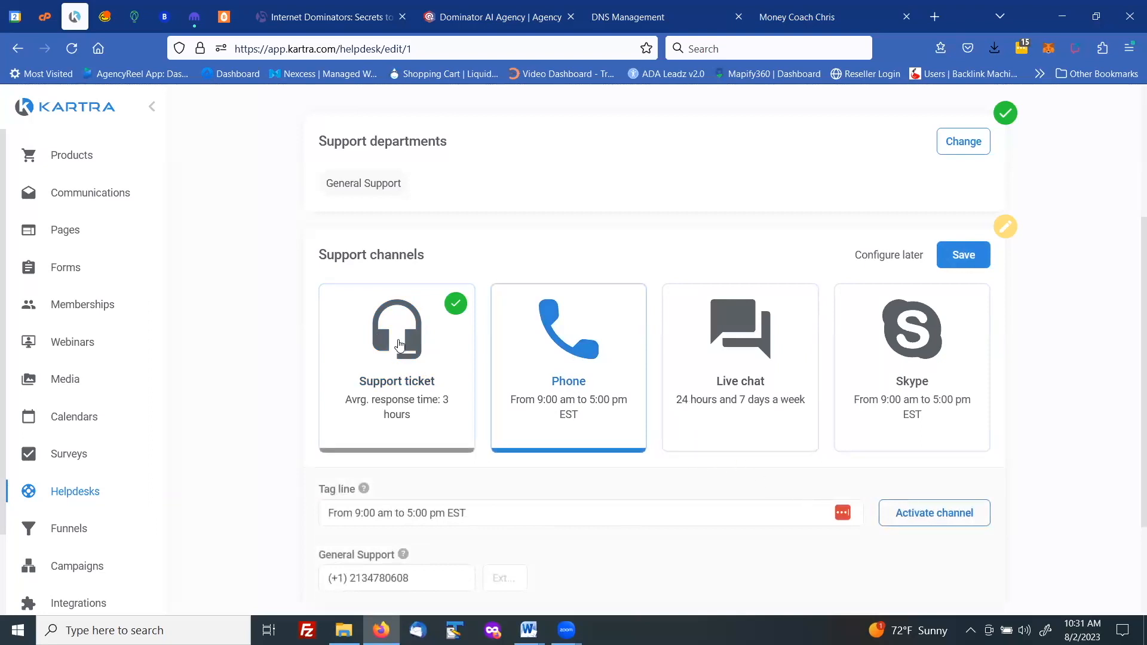
{"action": "left_click", "coordinate": [767, 358]}
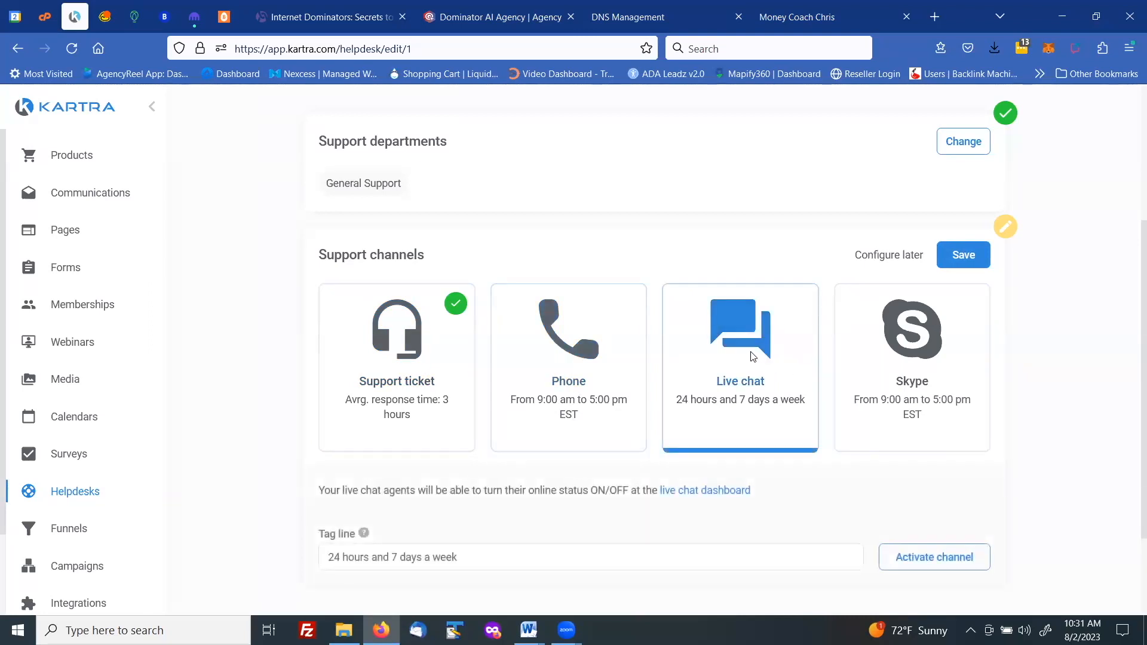
{"action": "scroll", "coordinate": [747, 351], "scroll_direction": "down", "scroll_amount": 2}
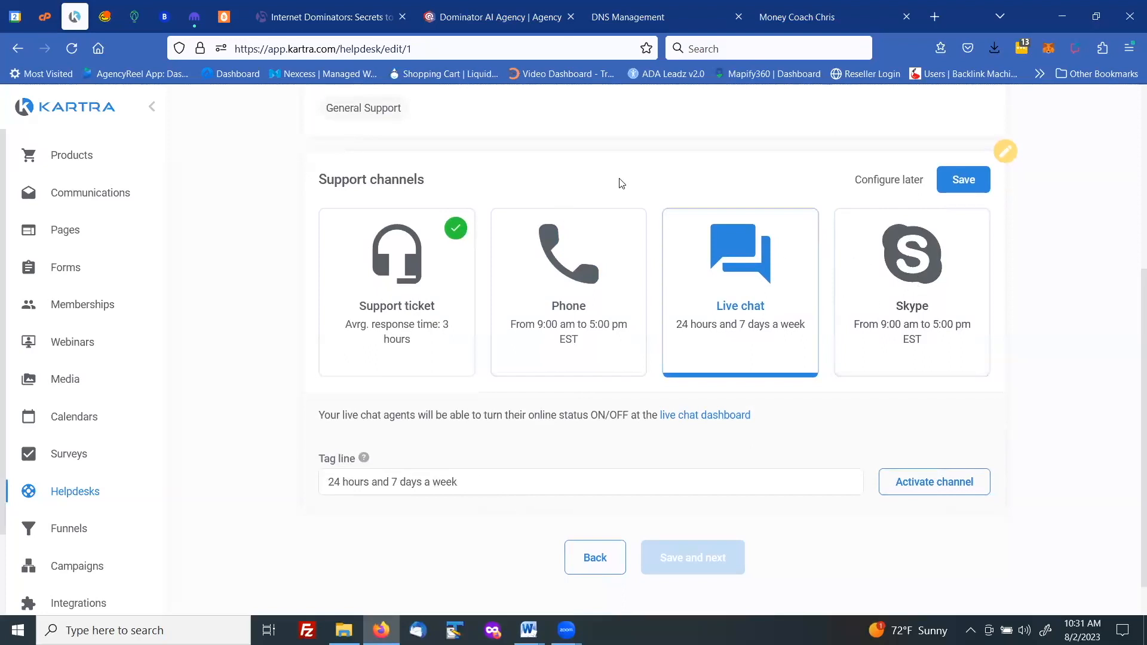
Save the support channels with only Support ticket active and continue to the Communications stage.
{"action": "left_click", "coordinate": [408, 281]}
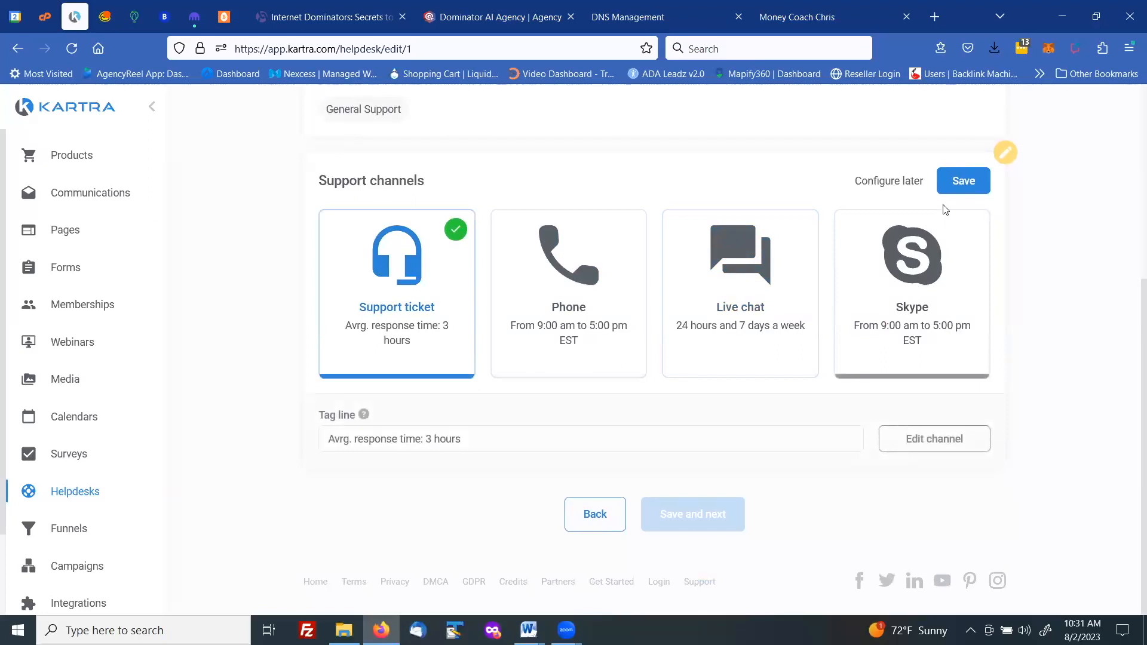
{"action": "left_click", "coordinate": [955, 187]}
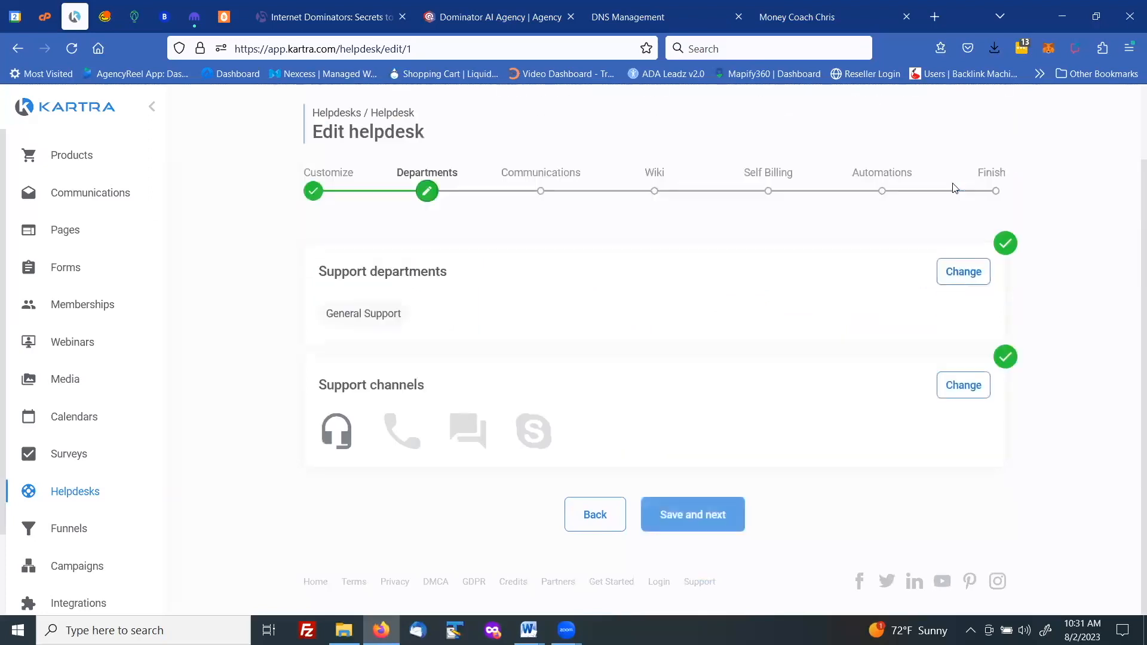
{"action": "left_click", "coordinate": [697, 522]}
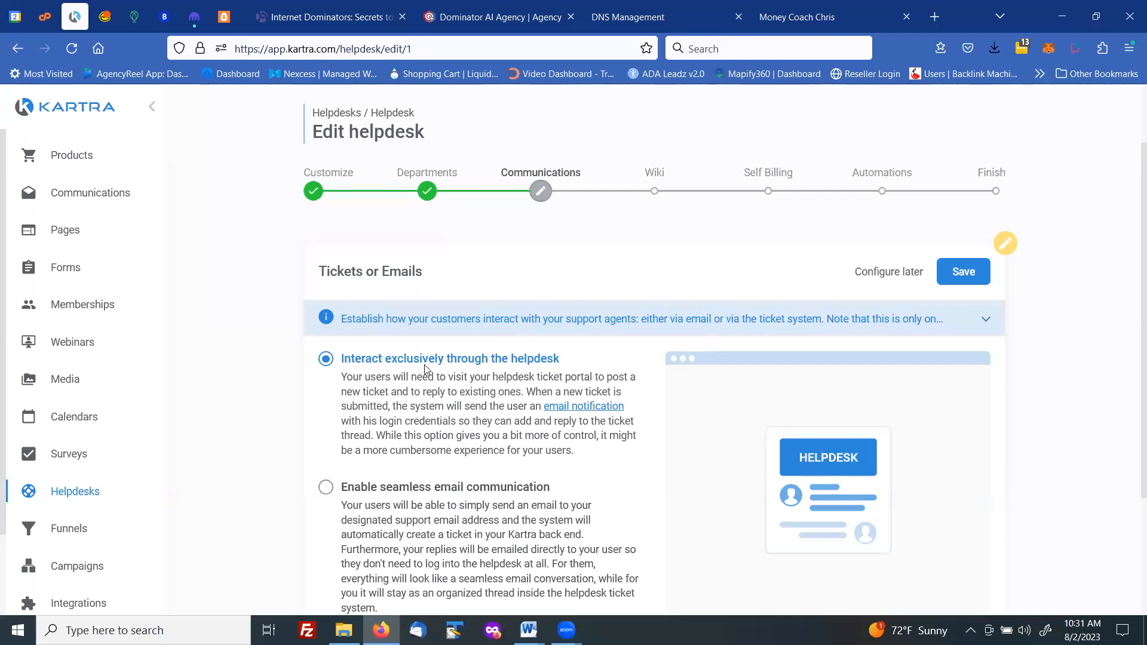
Save the option to interact exclusively through the helpdesk and continue to the Wiki stage.
{"action": "scroll", "coordinate": [526, 366], "scroll_direction": "down", "scroll_amount": 3}
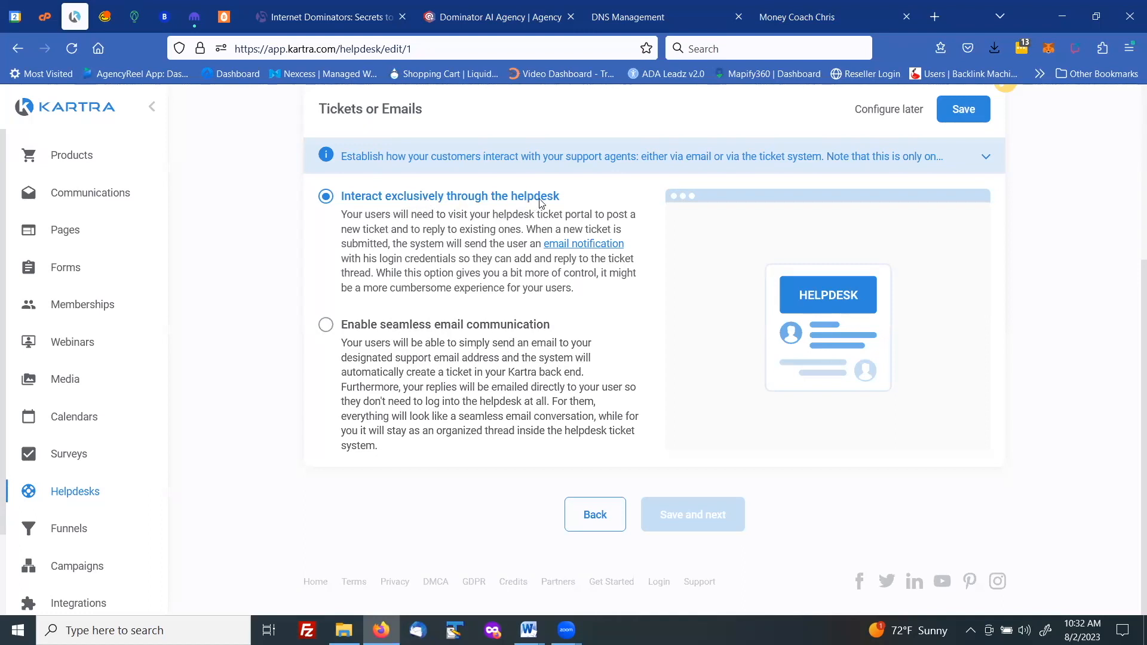
{"action": "left_click", "coordinate": [962, 109]}
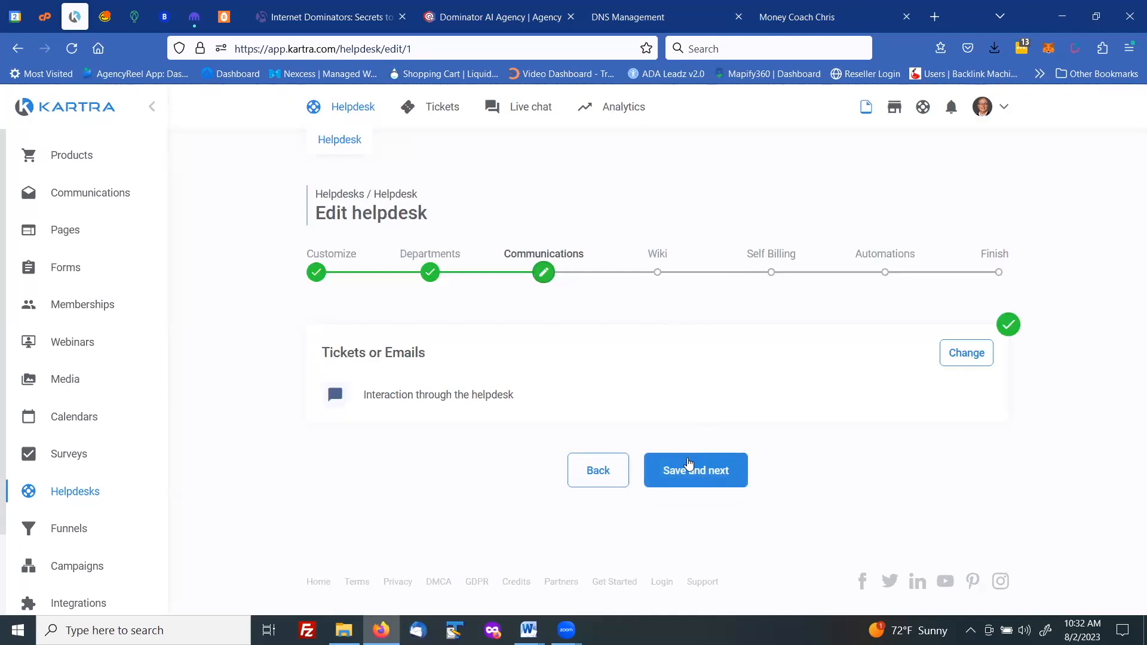
{"action": "left_click", "coordinate": [690, 469]}
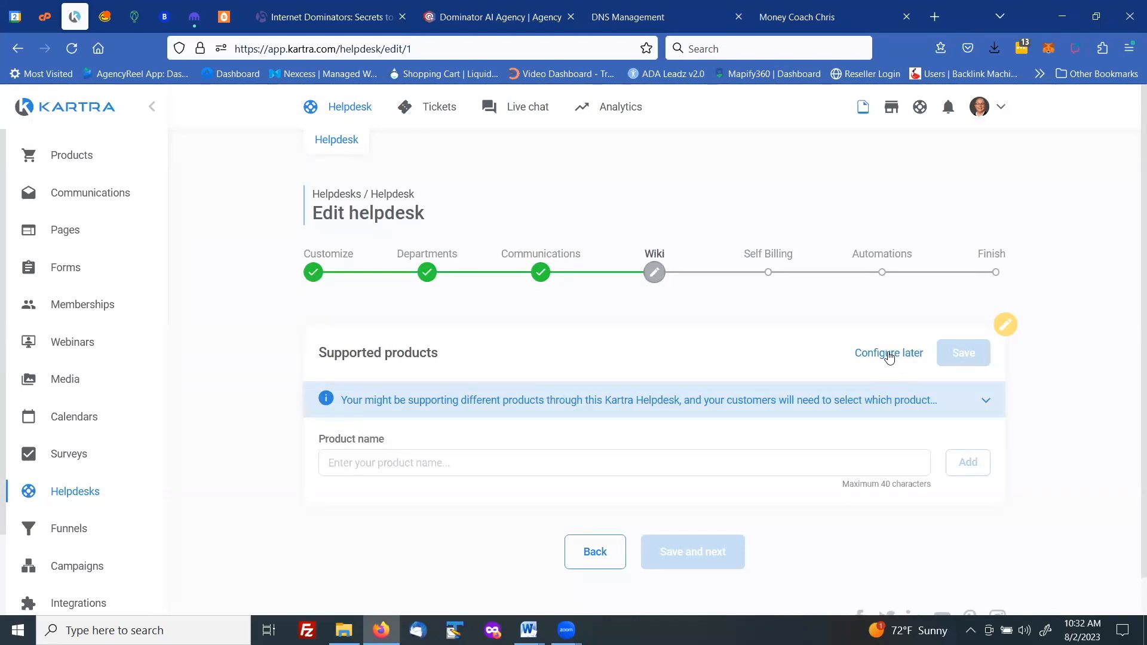
Reopen the Supported products section after deferring it, expand its information note and set the note not to show again.
{"action": "left_click", "coordinate": [889, 353]}
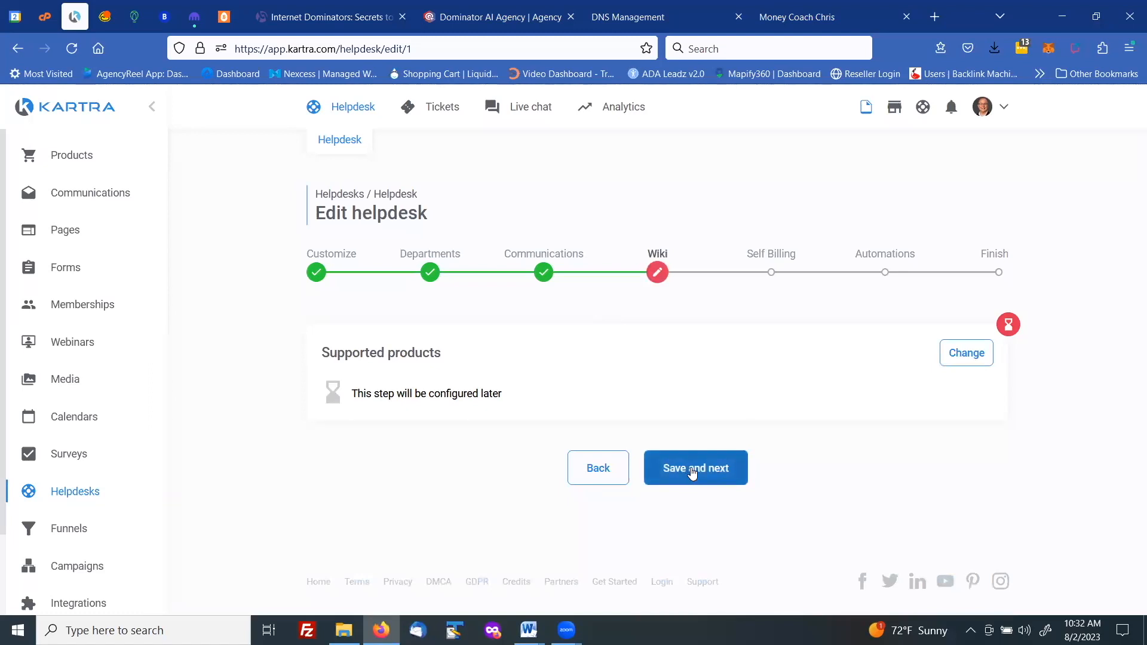
{"action": "left_click", "coordinate": [961, 353]}
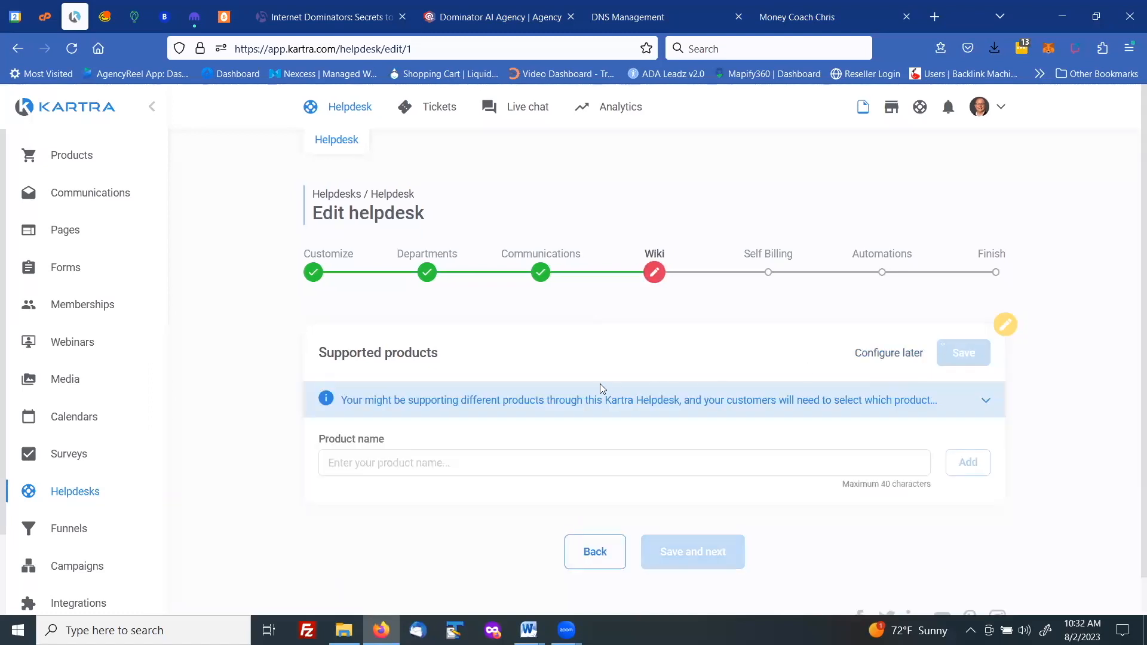
{"action": "left_click", "coordinate": [985, 402]}
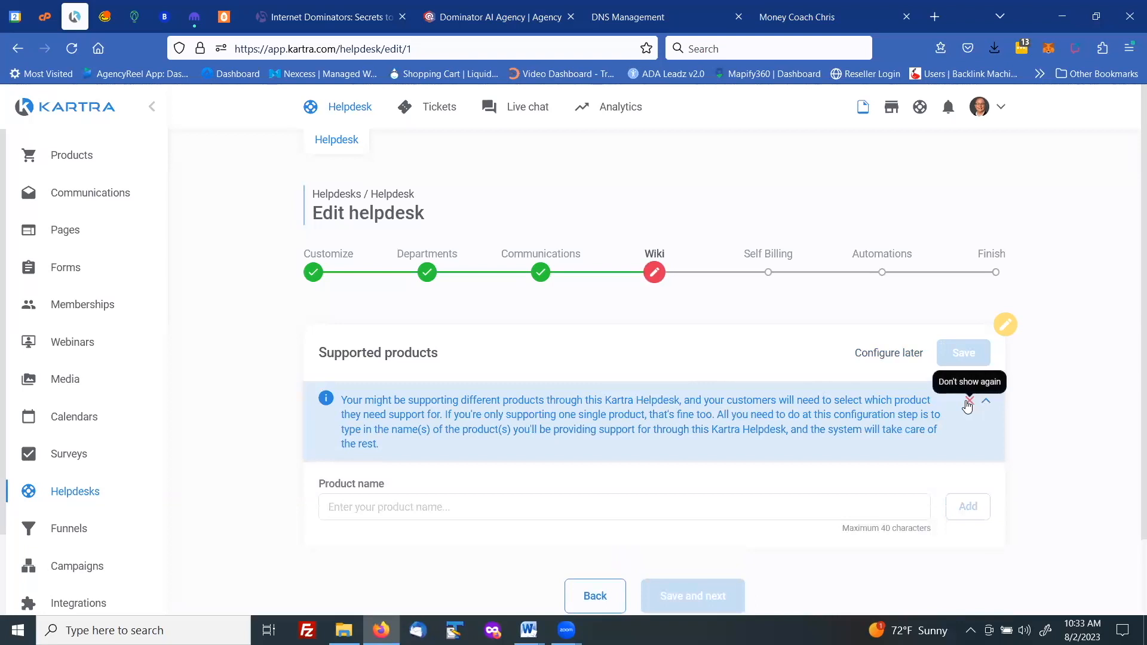
{"action": "left_click", "coordinate": [969, 401]}
{"action": "left_click", "coordinate": [999, 366]}
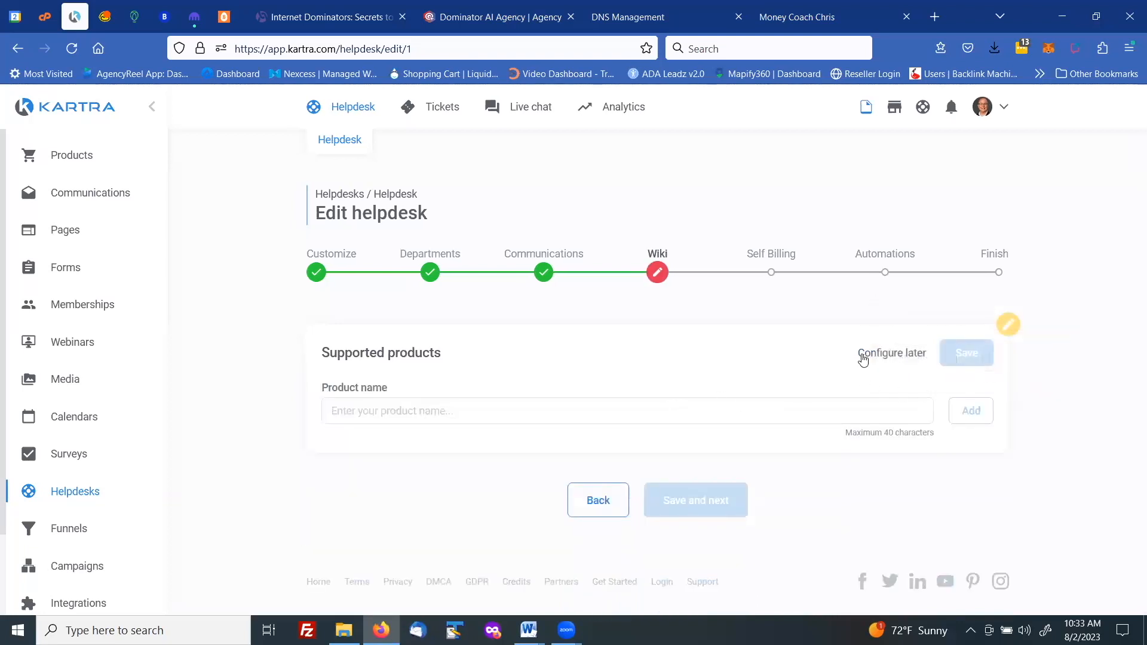
Leave the supported products to configure later and continue to the Self Billing stage's billing section.
{"action": "left_click", "coordinate": [912, 353]}
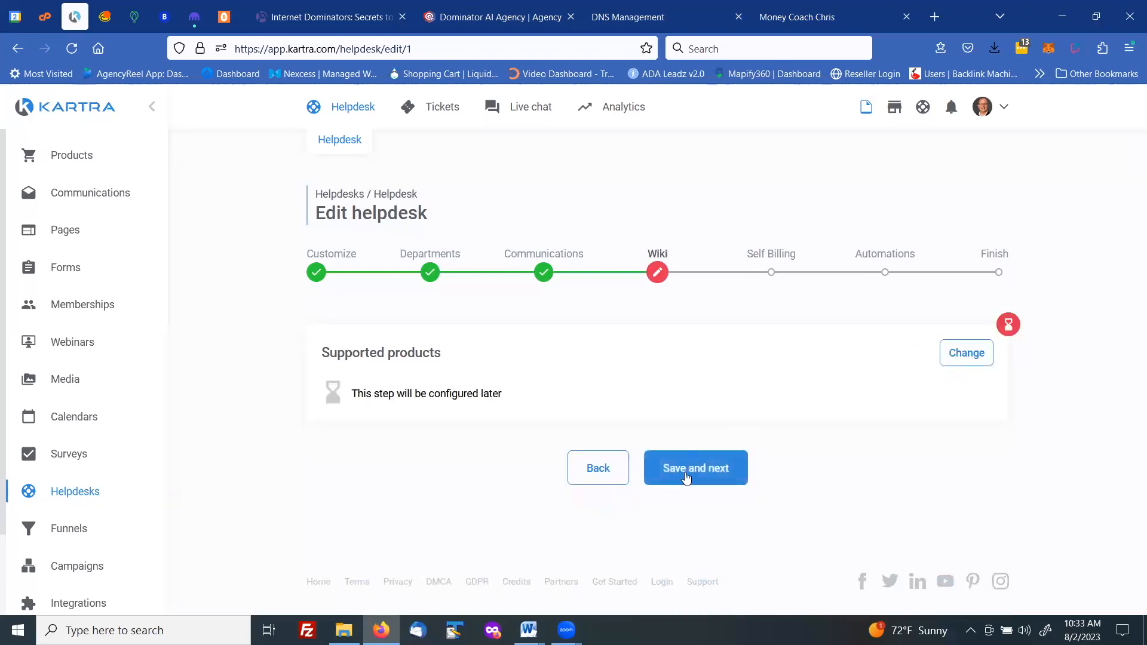
{"action": "left_click", "coordinate": [686, 476]}
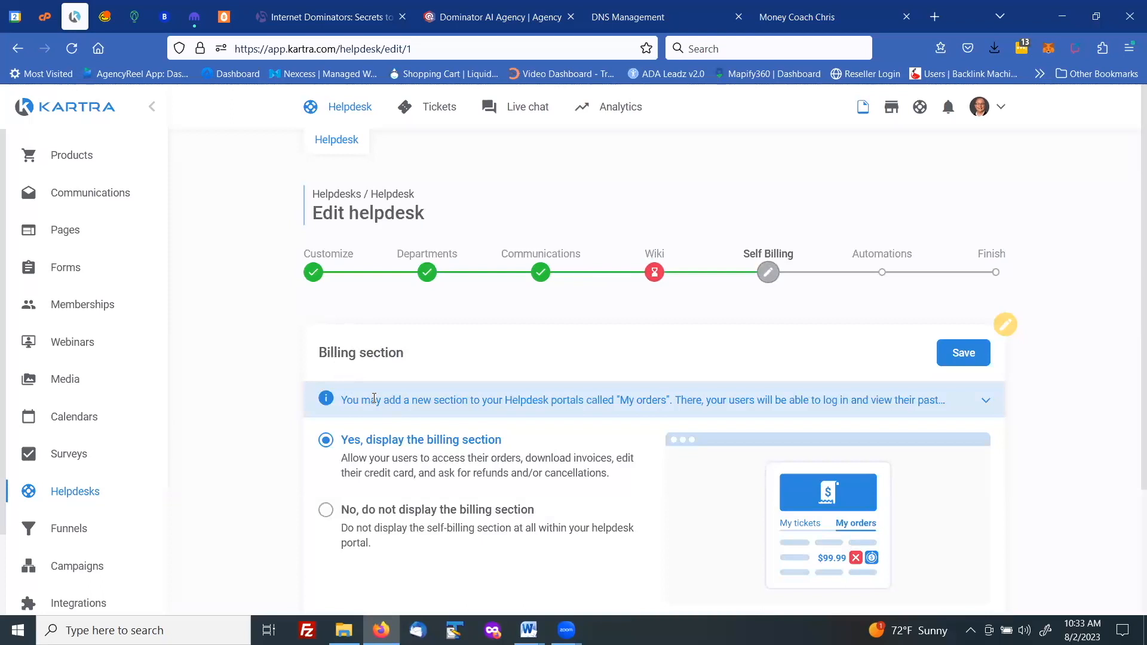
{"action": "scroll", "coordinate": [374, 399], "scroll_direction": "down", "scroll_amount": 2}
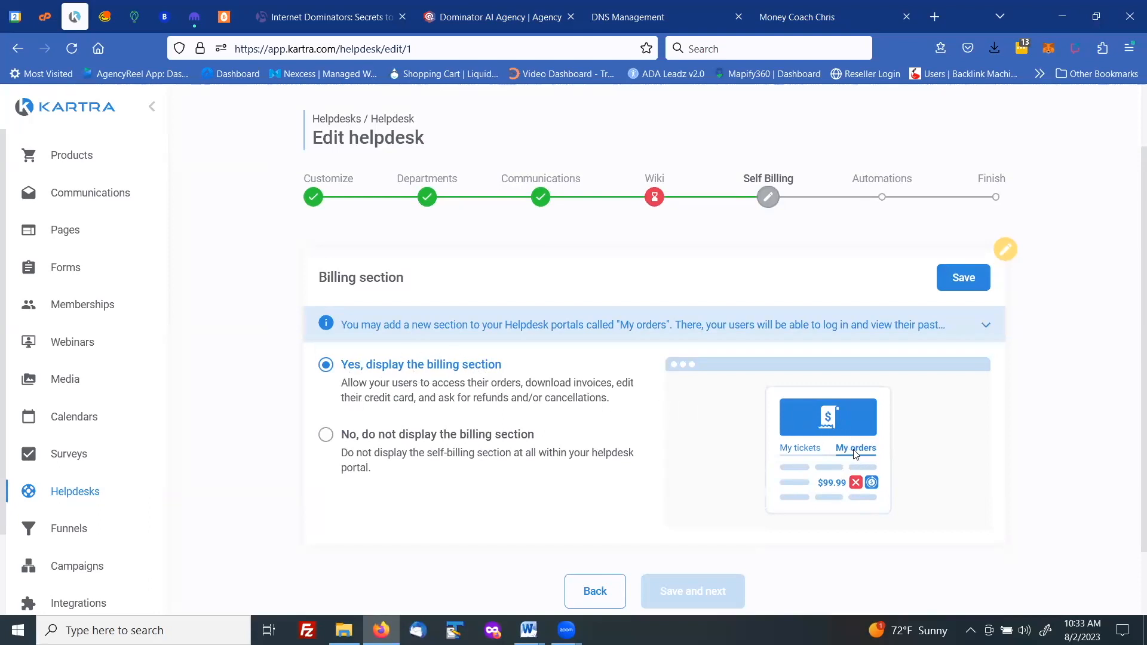
Save the billing section as displayed and set refund requests to not allowed.
{"action": "left_click", "coordinate": [963, 278]}
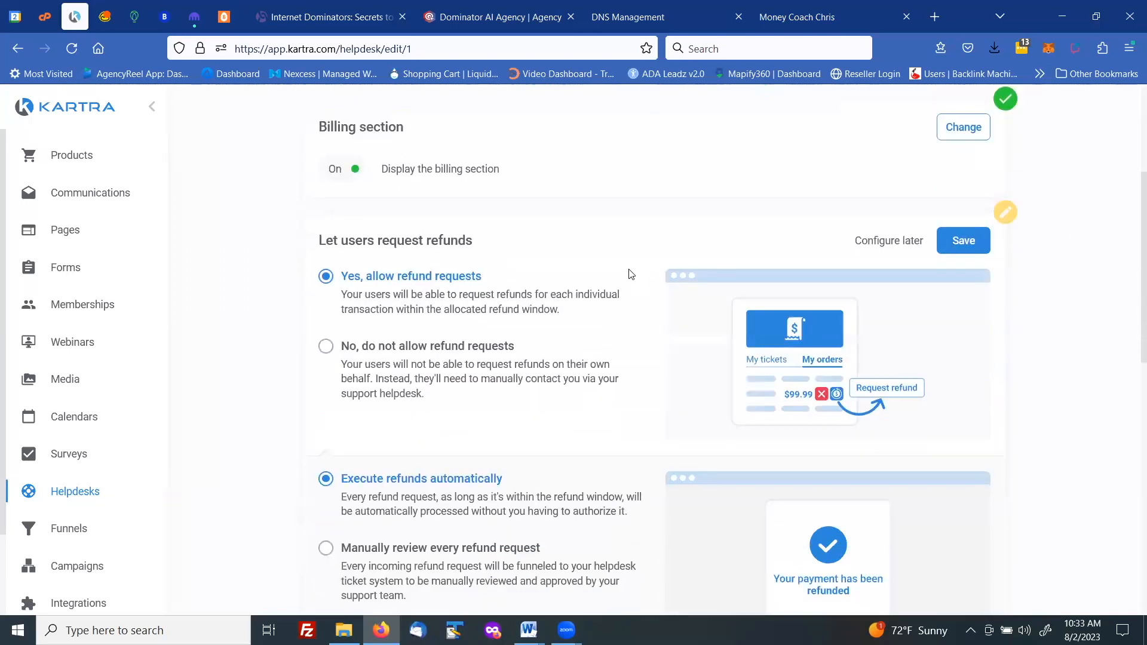
{"action": "scroll", "coordinate": [628, 272], "scroll_direction": "down", "scroll_amount": 1}
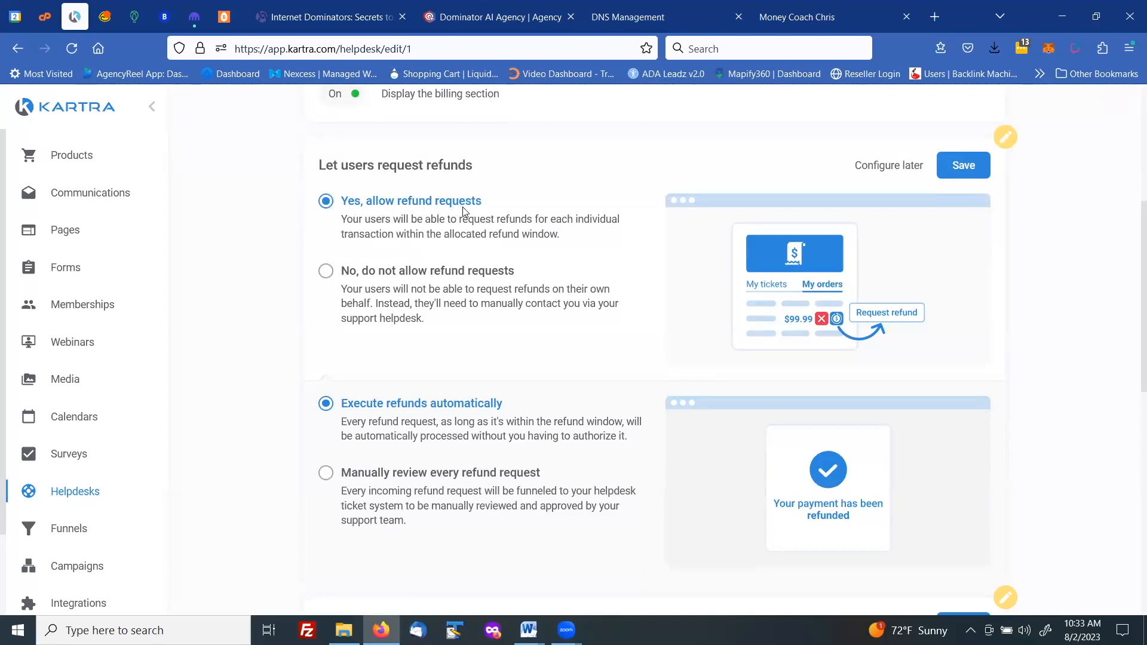
{"action": "left_click", "coordinate": [325, 271]}
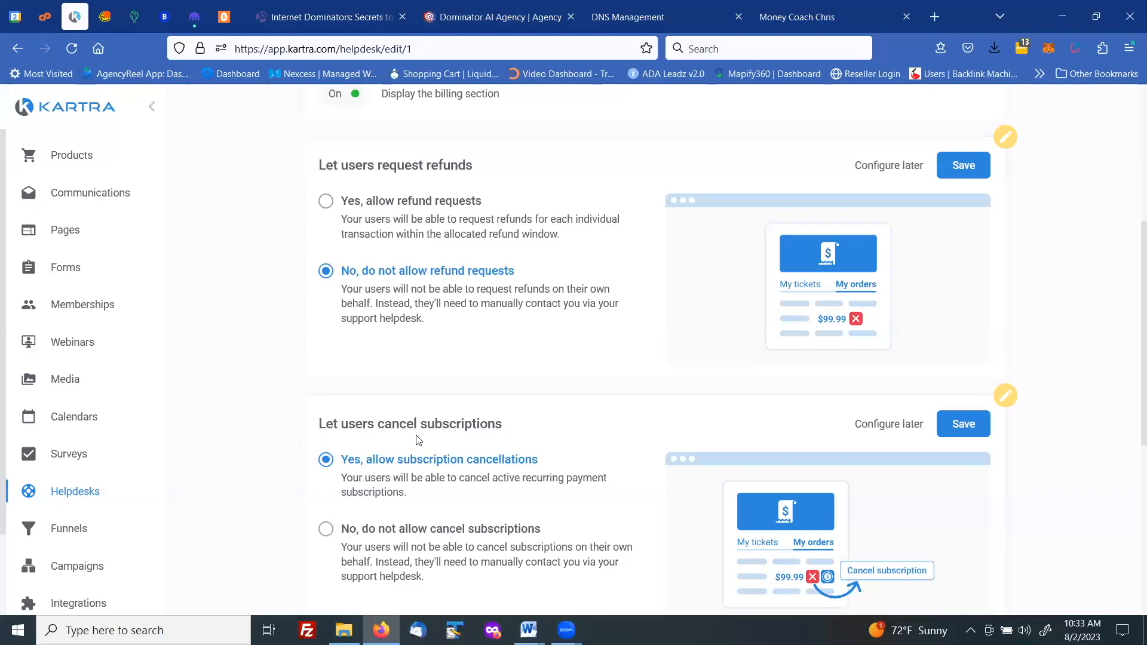
{"action": "left_click", "coordinate": [956, 169]}
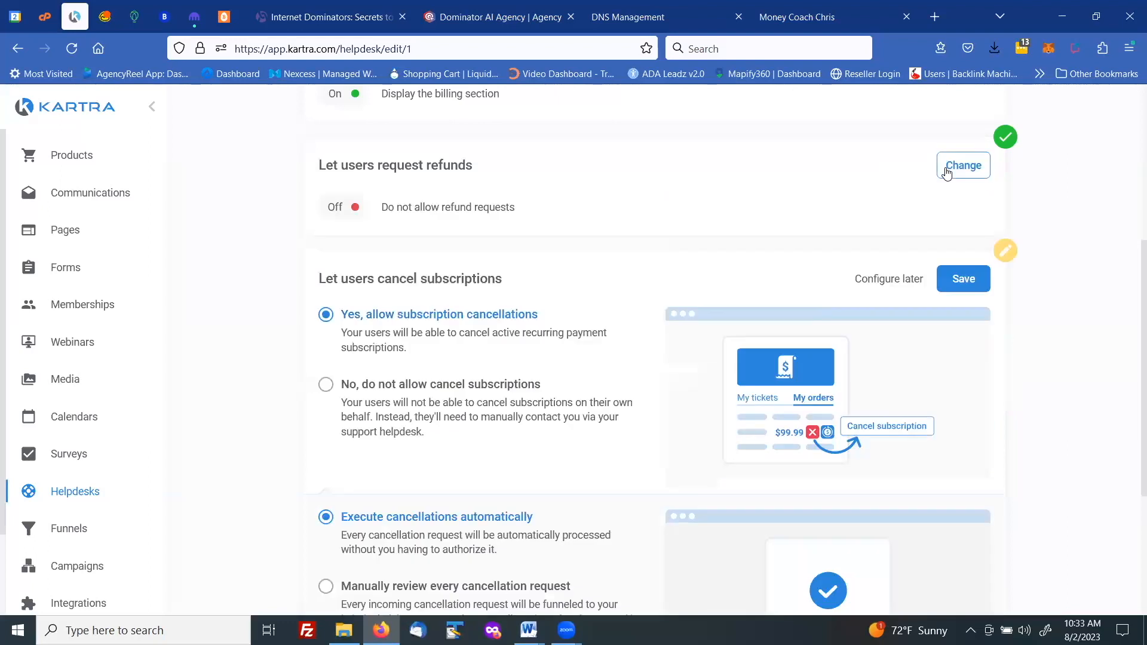
Save subscription cancellations as allowed and executed automatically, and continue to the Automations stage.
{"action": "left_click", "coordinate": [954, 289]}
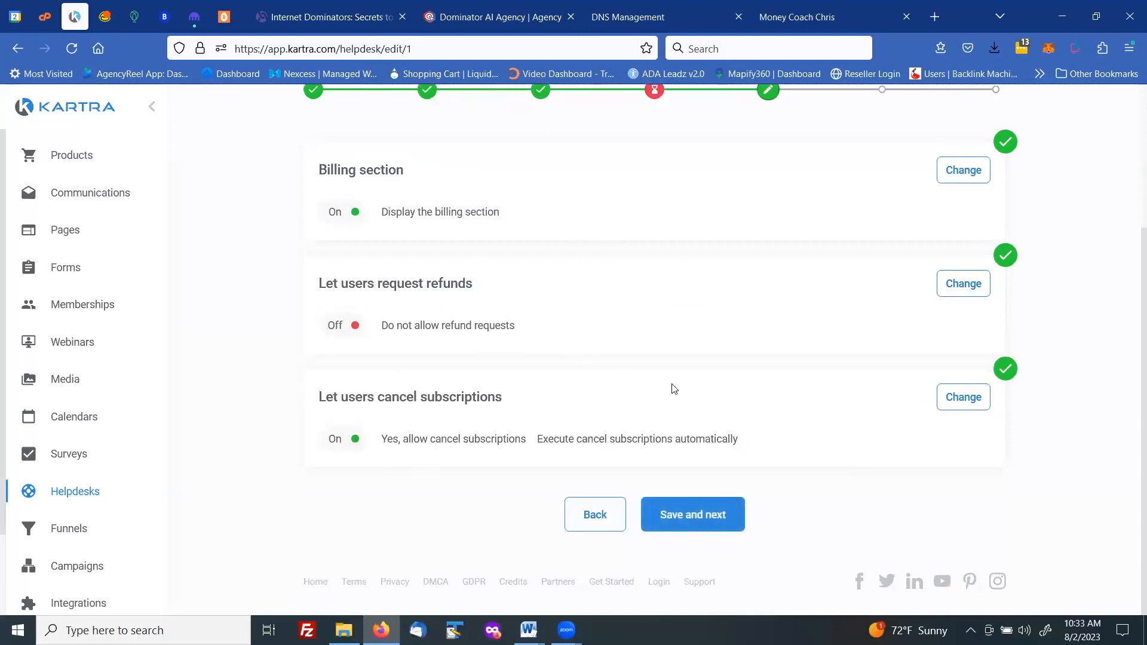
{"action": "left_click", "coordinate": [670, 503]}
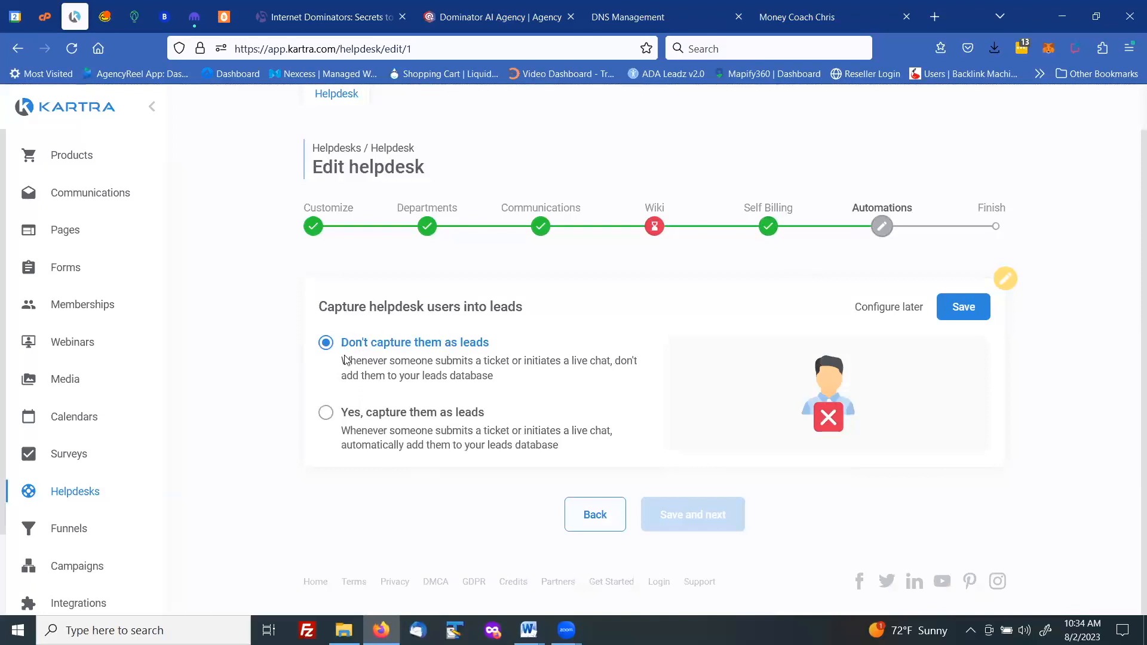
Choose and save the option to capture helpdesk users as leads.
{"action": "left_click", "coordinate": [326, 414]}
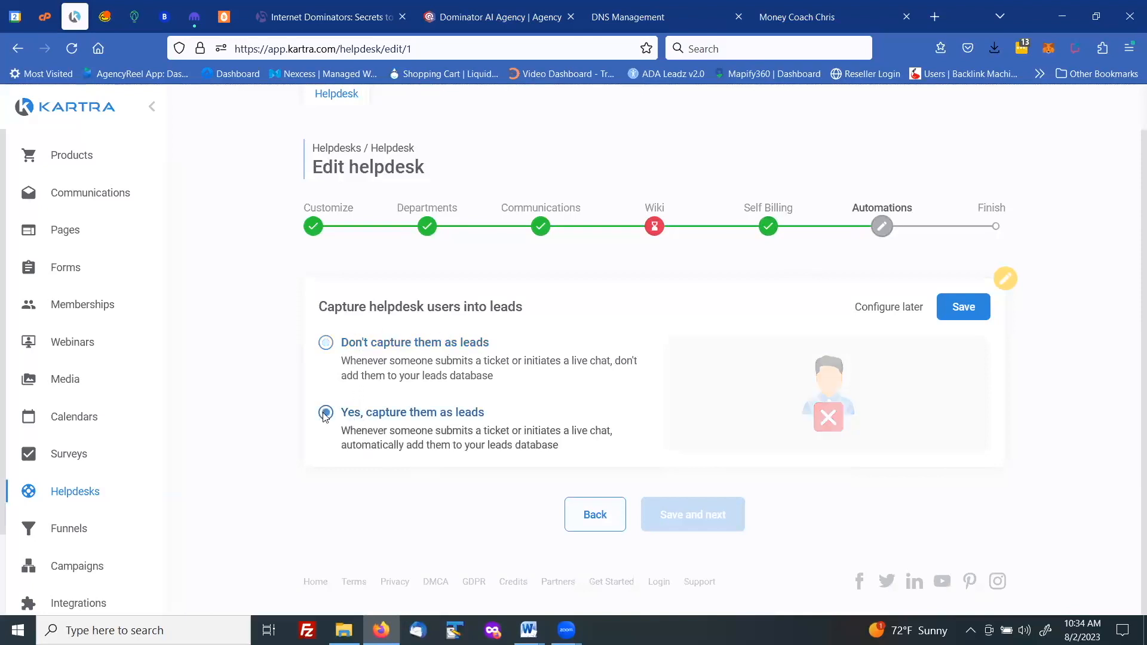
{"action": "left_click", "coordinate": [964, 307]}
{"action": "scroll", "coordinate": [559, 325], "scroll_direction": "down", "scroll_amount": 4}
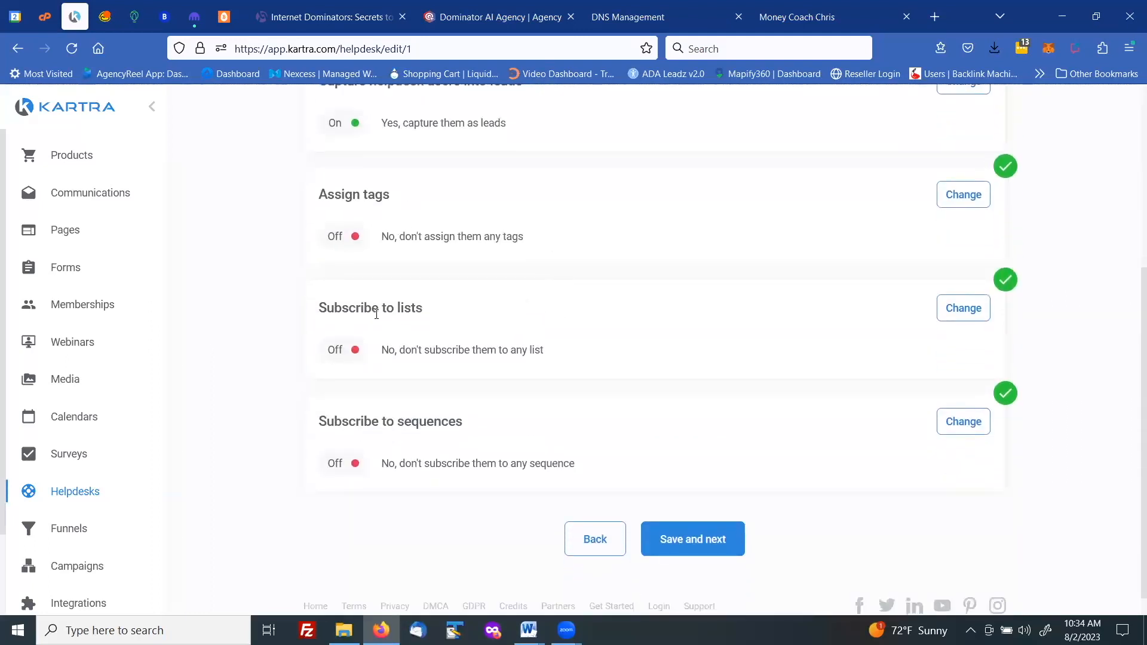
Change the list subscription so helpdesk users are subscribed to the Prospects list, and save it.
{"action": "left_click", "coordinate": [949, 313]}
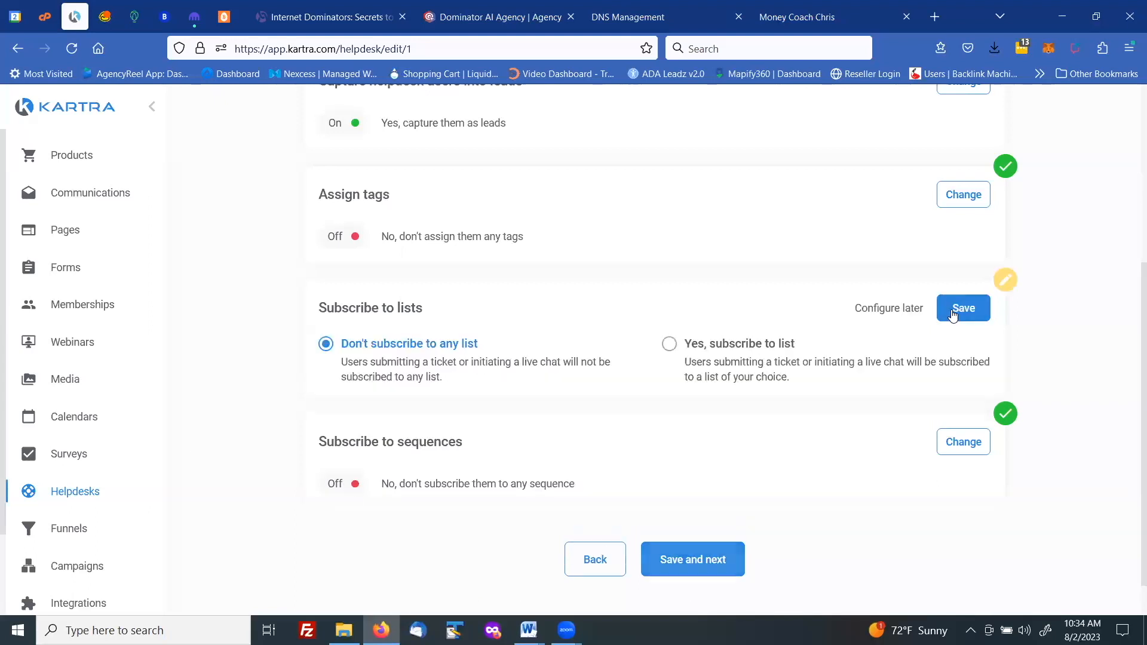
{"action": "left_click", "coordinate": [671, 346]}
{"action": "left_click", "coordinate": [370, 456]}
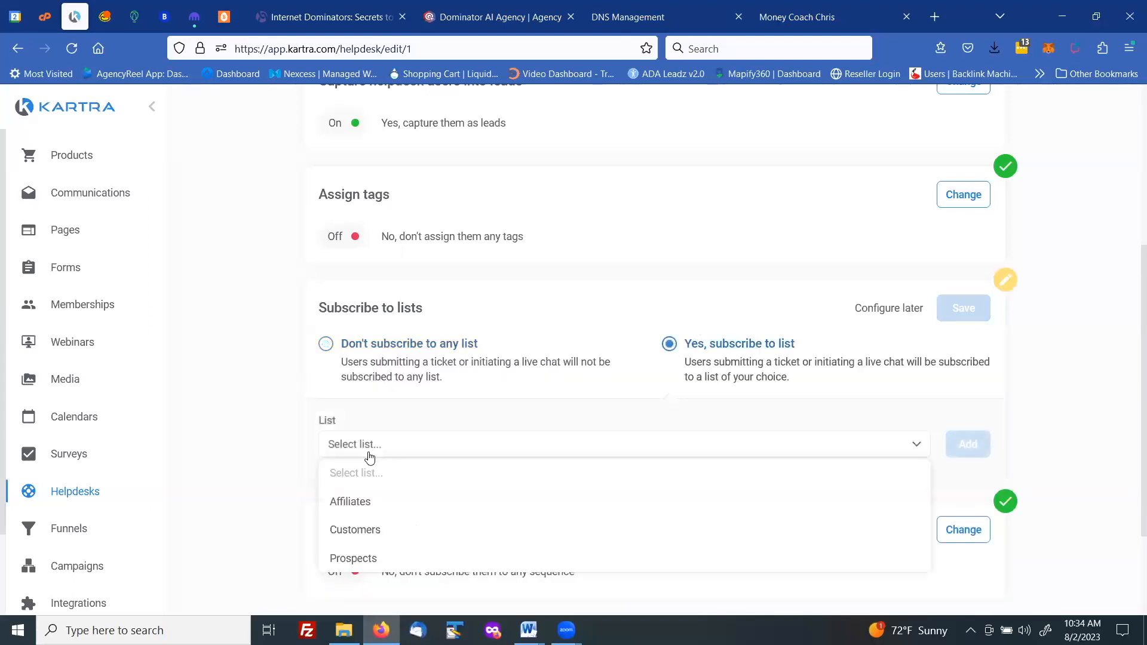
{"action": "left_click", "coordinate": [370, 559]}
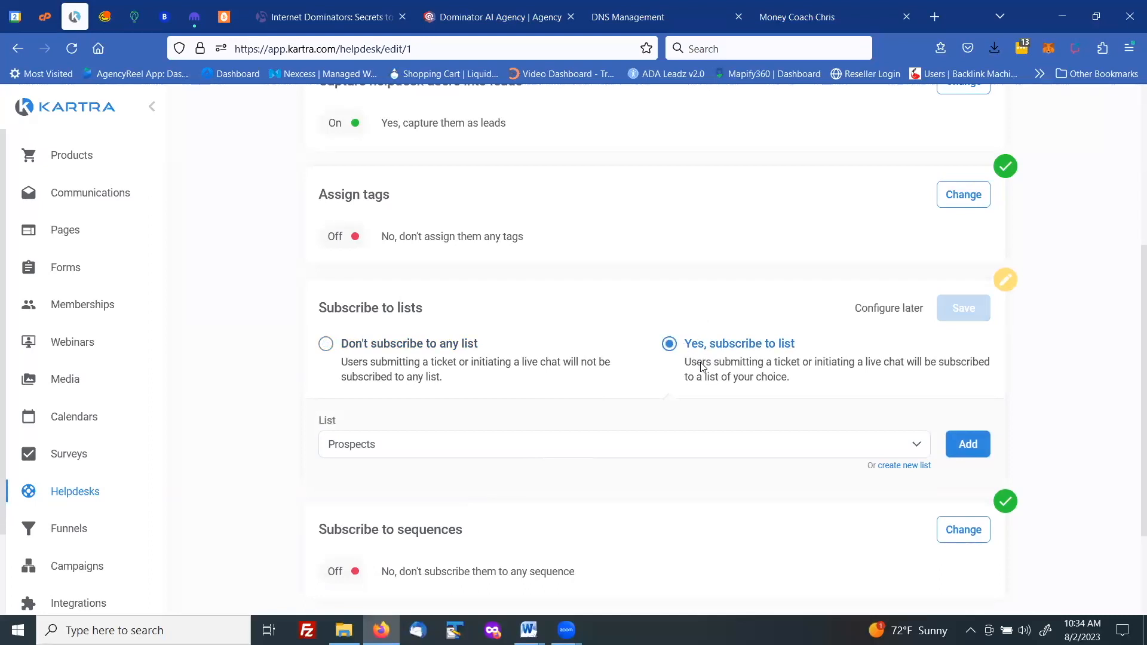
{"action": "left_click", "coordinate": [963, 446]}
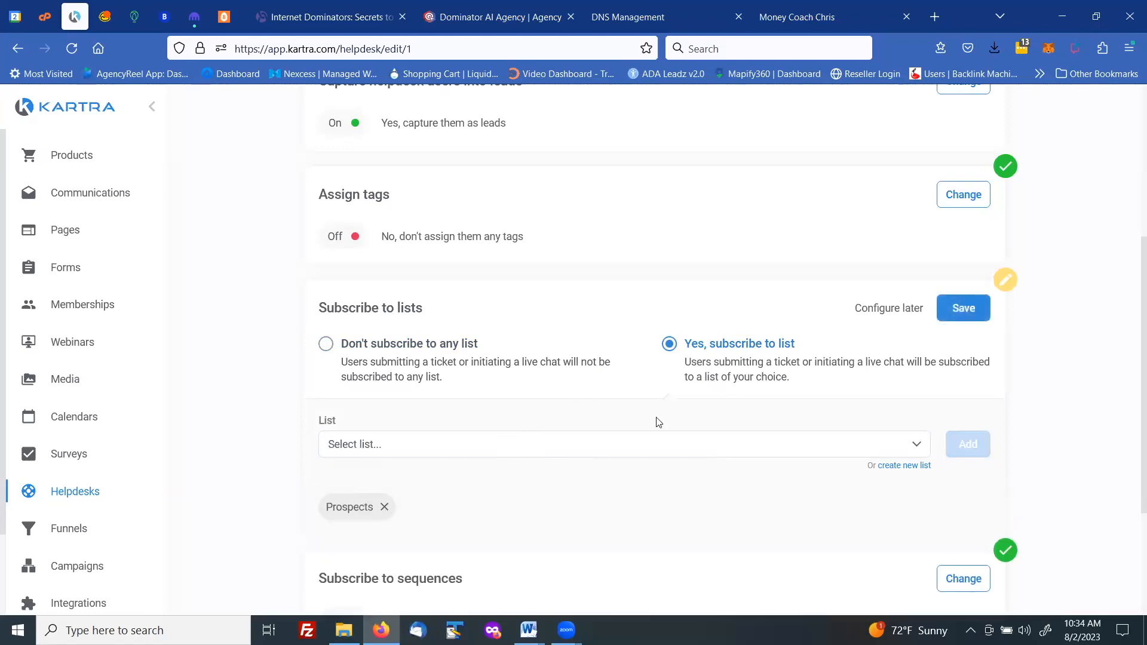
{"action": "left_click", "coordinate": [957, 316]}
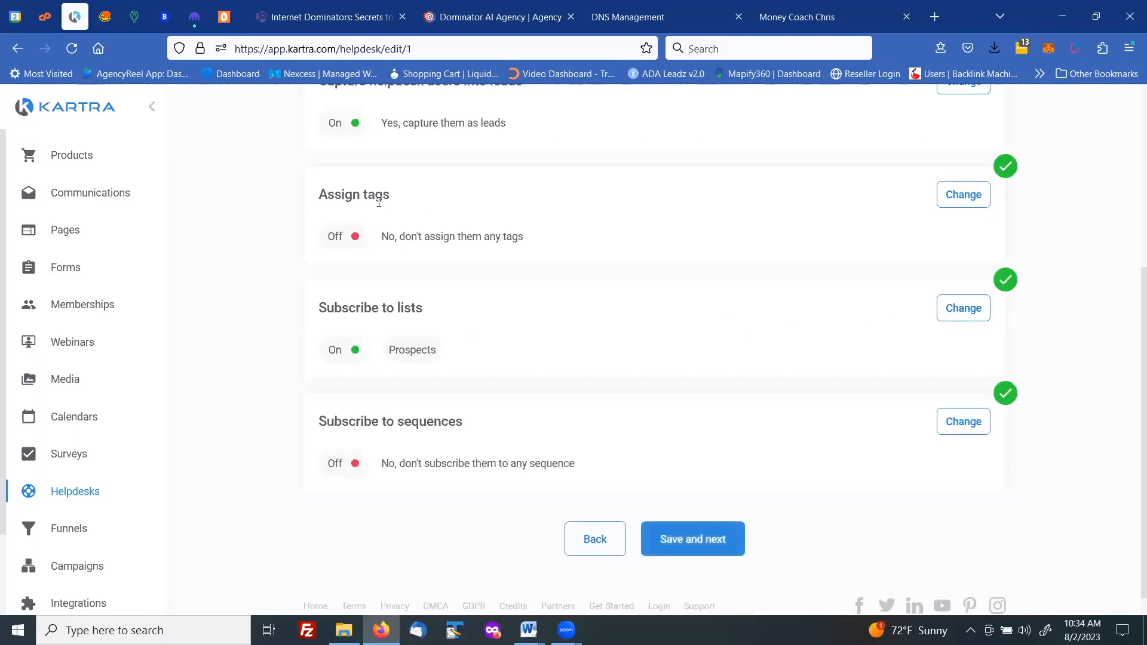
Turn on tag assignment and create a new tag named Helpdesk with the description Helpdesk and no particular category.
{"action": "left_click", "coordinate": [963, 197]}
{"action": "left_click", "coordinate": [670, 231]}
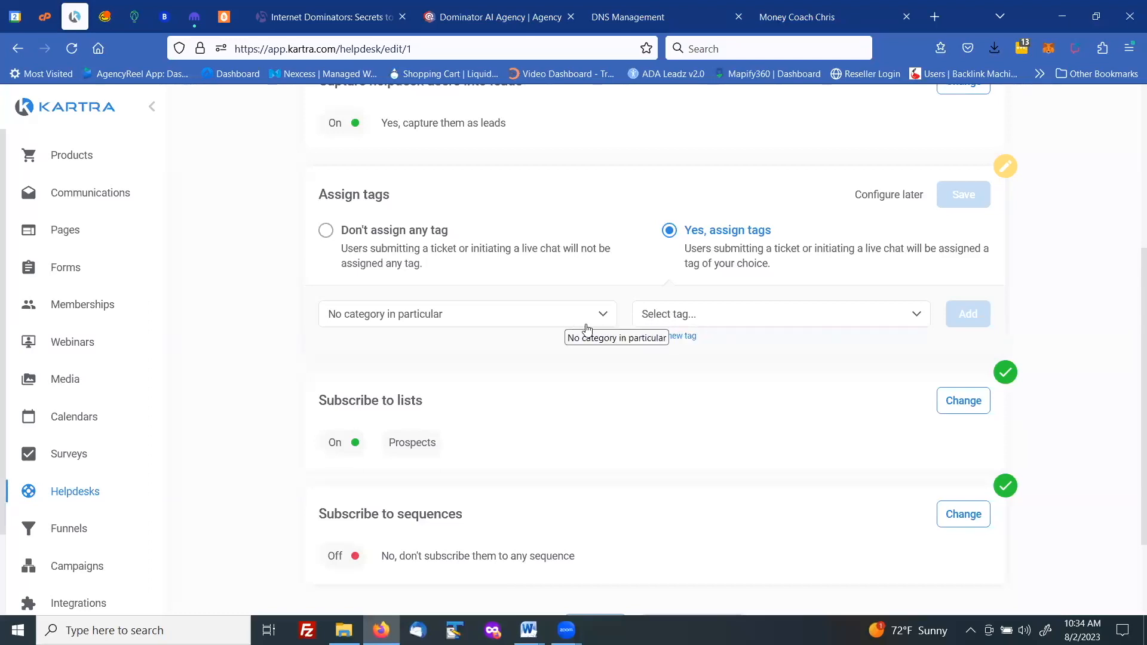
{"action": "left_click", "coordinate": [671, 337]}
{"action": "left_click", "coordinate": [482, 211]}
{"action": "type", "text": "He"}
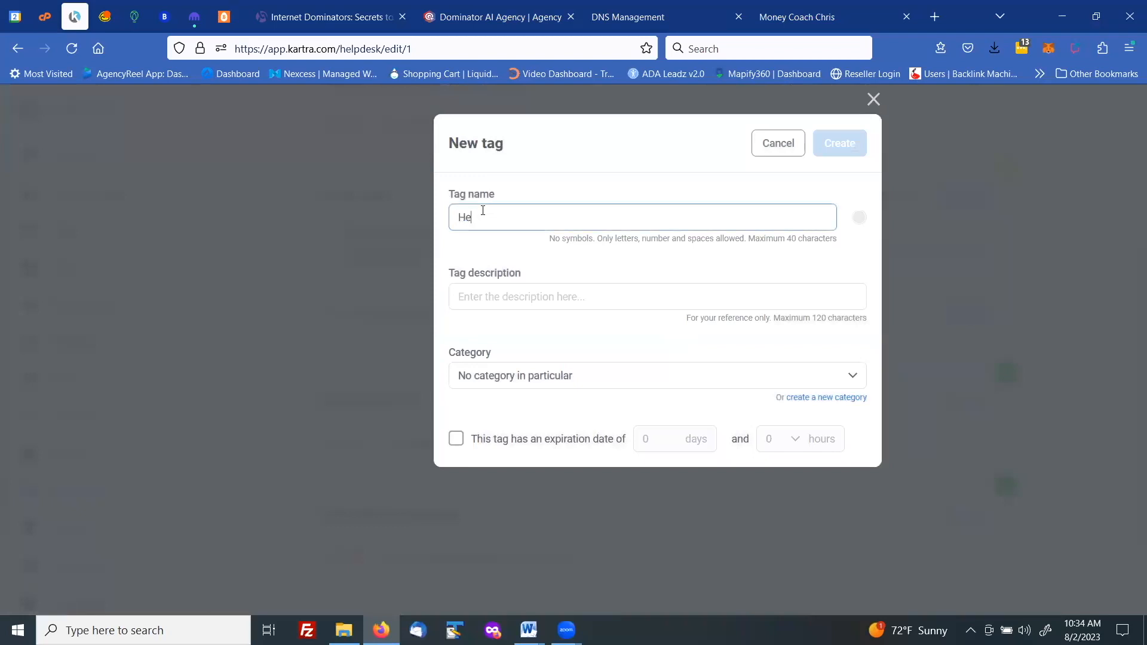
{"action": "type", "text": "lpdesk"}
{"action": "left_click", "coordinate": [483, 296]}
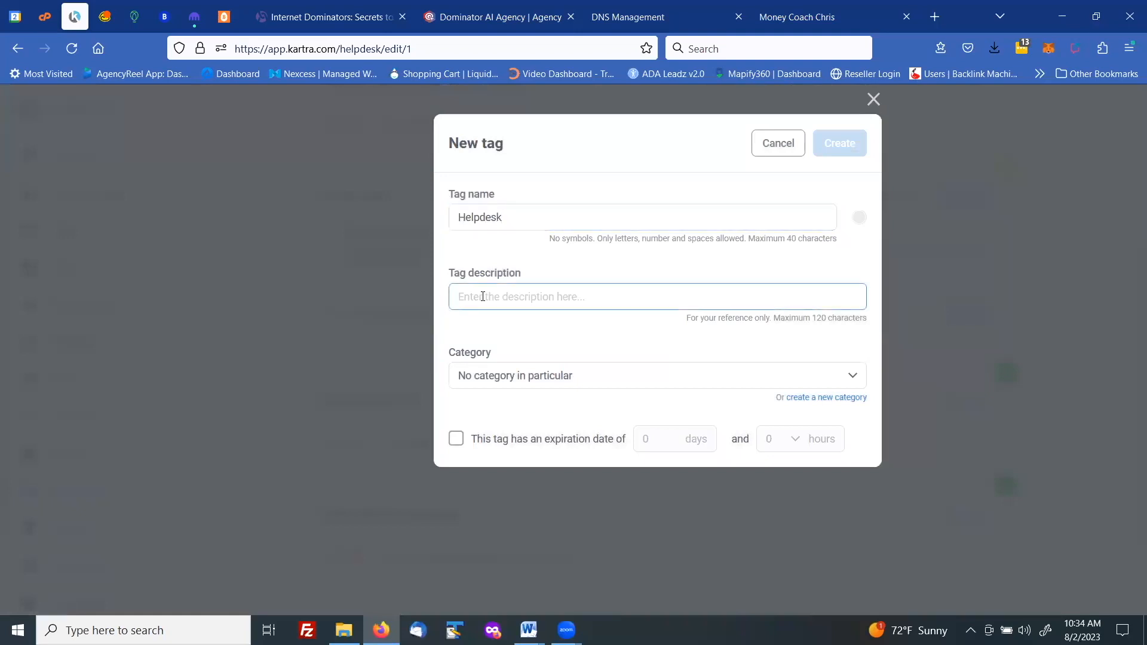
{"action": "type", "text": "Helpdesk"}
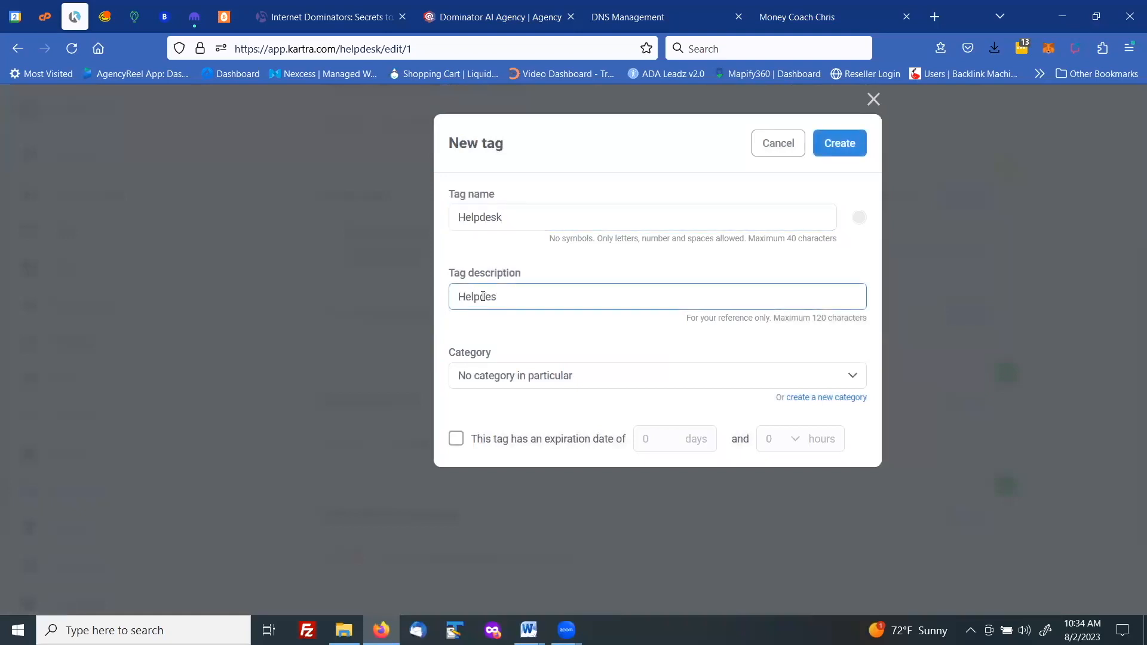
{"action": "left_click", "coordinate": [524, 383]}
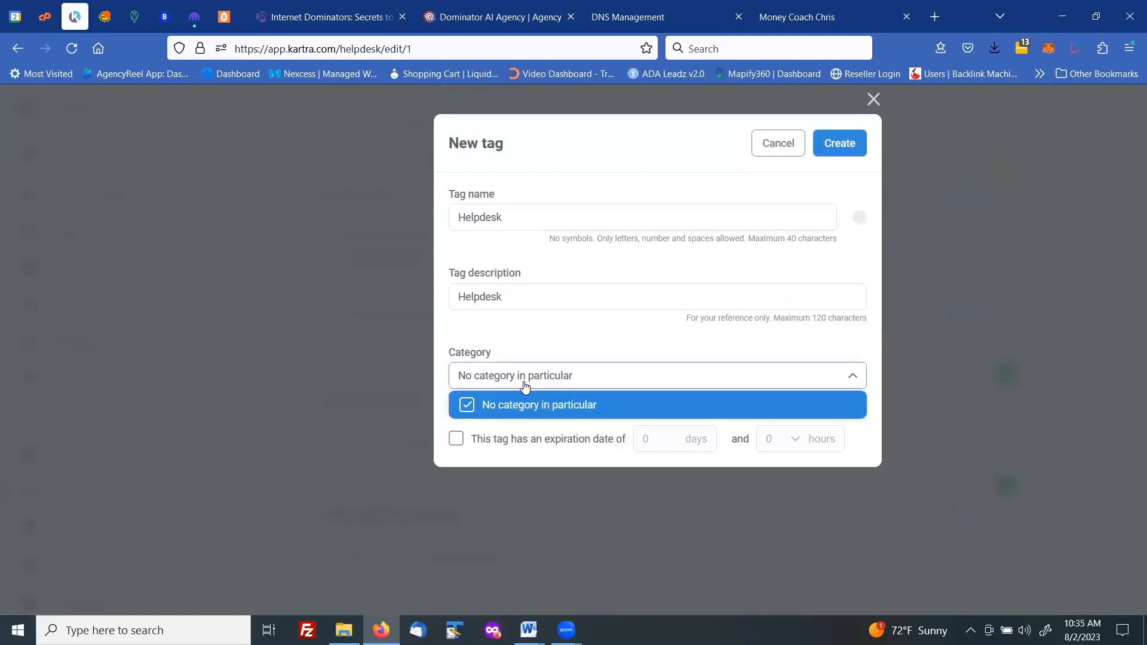
{"action": "left_click", "coordinate": [574, 380]}
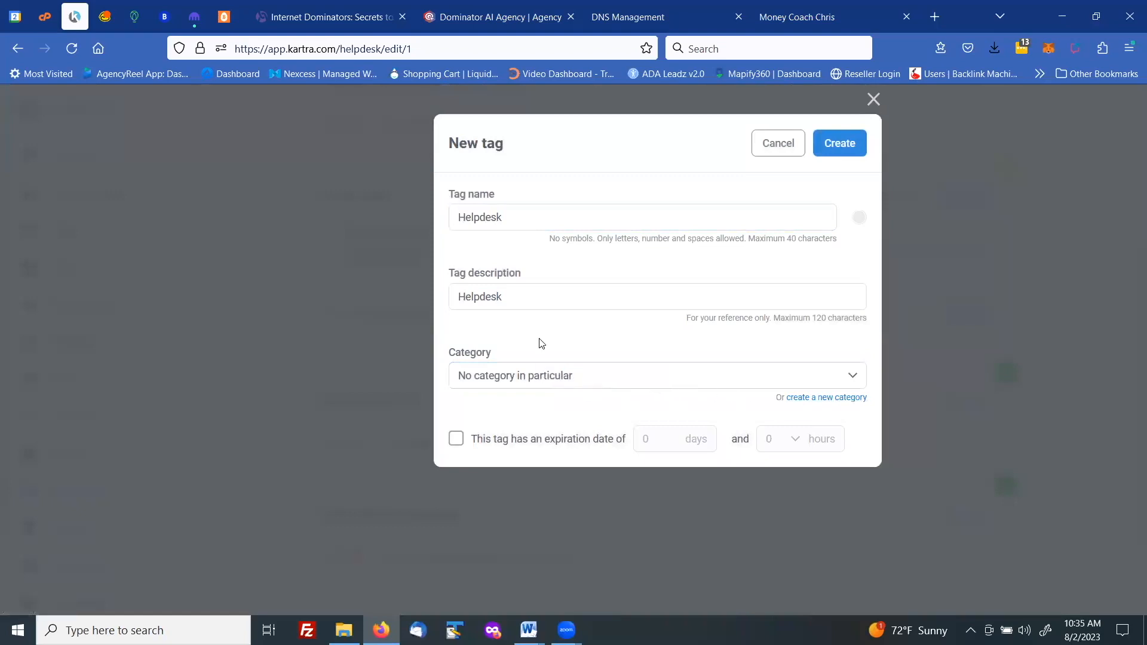
{"action": "left_click", "coordinate": [835, 148]}
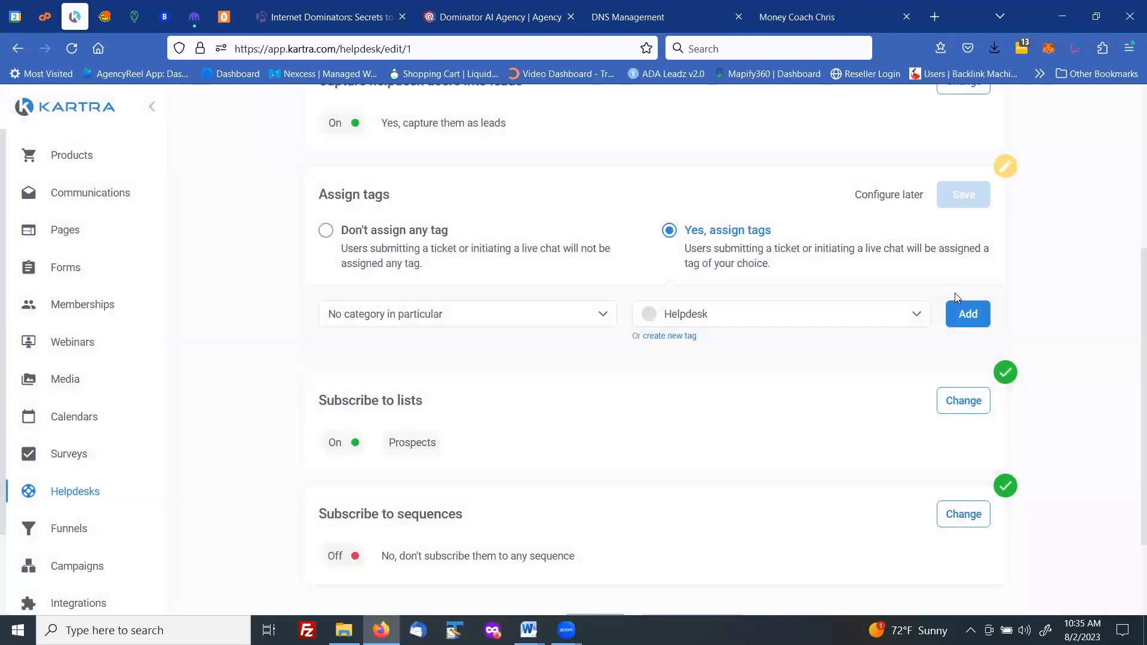
Add the Helpdesk tag to the tag assignment, save it and continue from Automations to the Finish stage.
{"action": "left_click", "coordinate": [971, 315]}
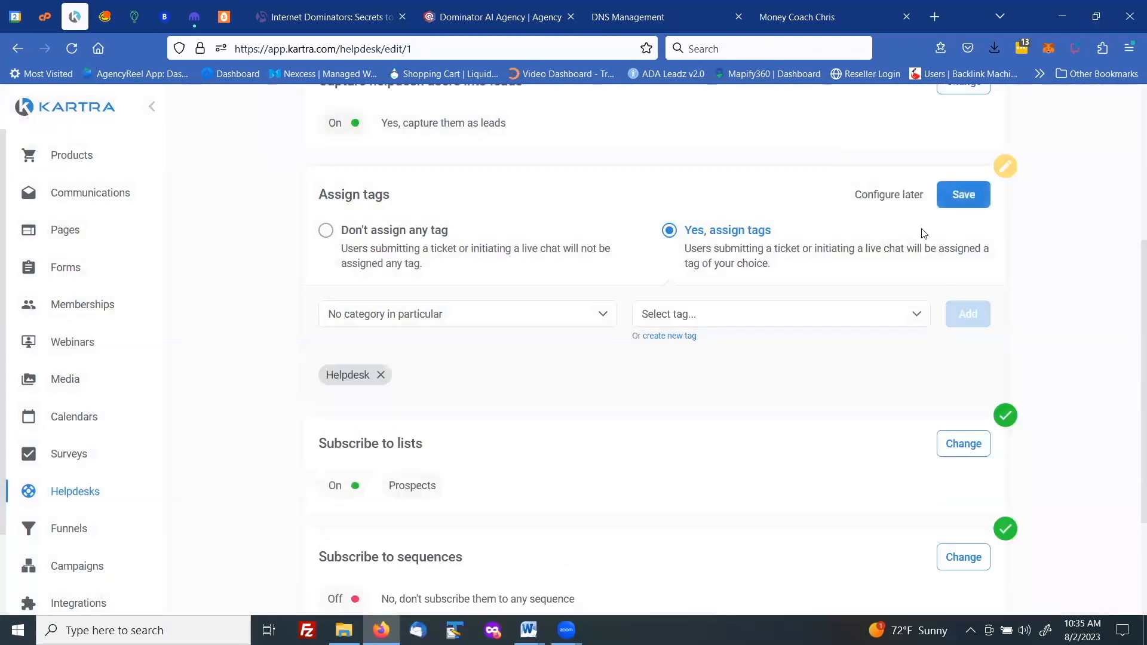
{"action": "left_click", "coordinate": [965, 192]}
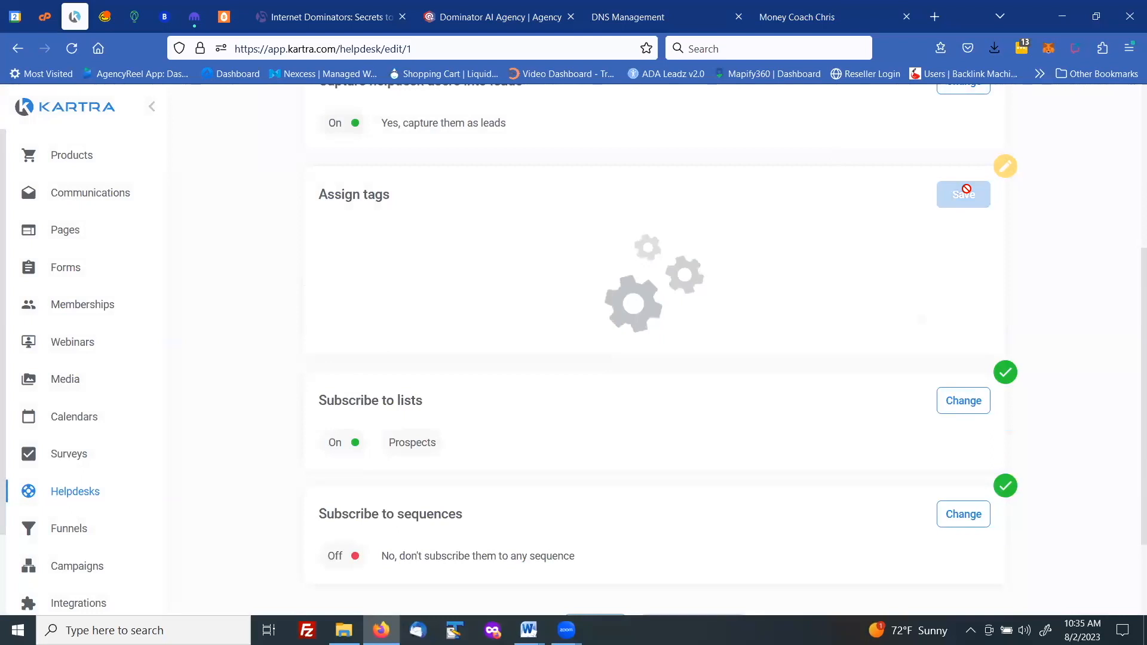
{"action": "scroll", "coordinate": [567, 302], "scroll_direction": "up", "scroll_amount": 2}
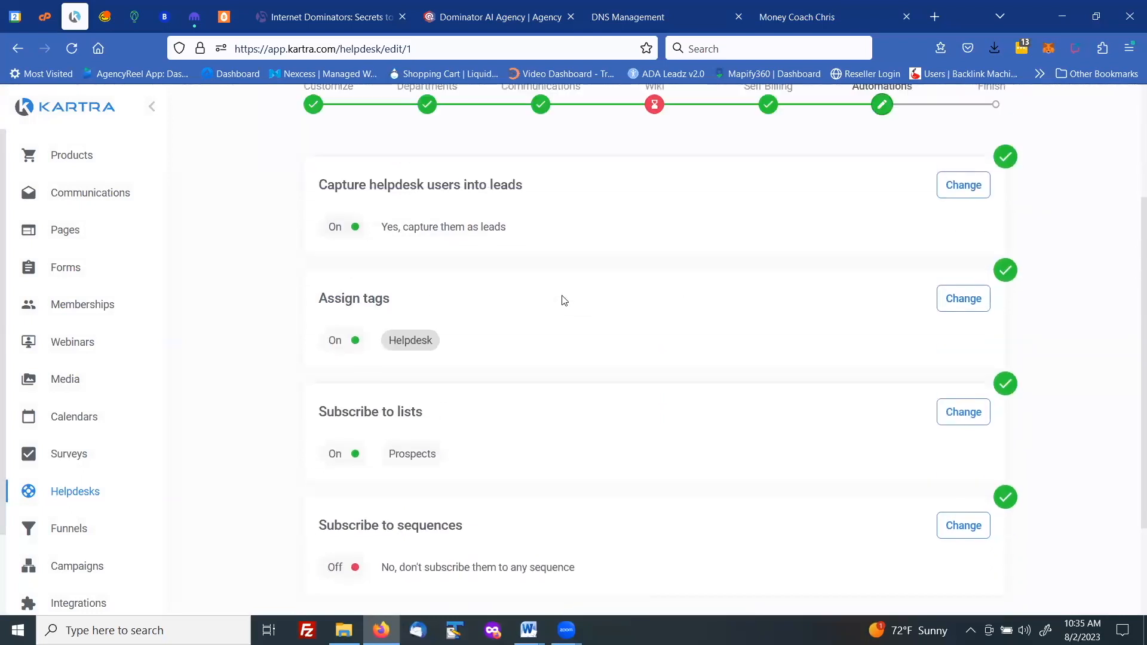
{"action": "scroll", "coordinate": [559, 296], "scroll_direction": "up", "scroll_amount": 1}
{"action": "scroll", "coordinate": [530, 297], "scroll_direction": "down", "scroll_amount": 2}
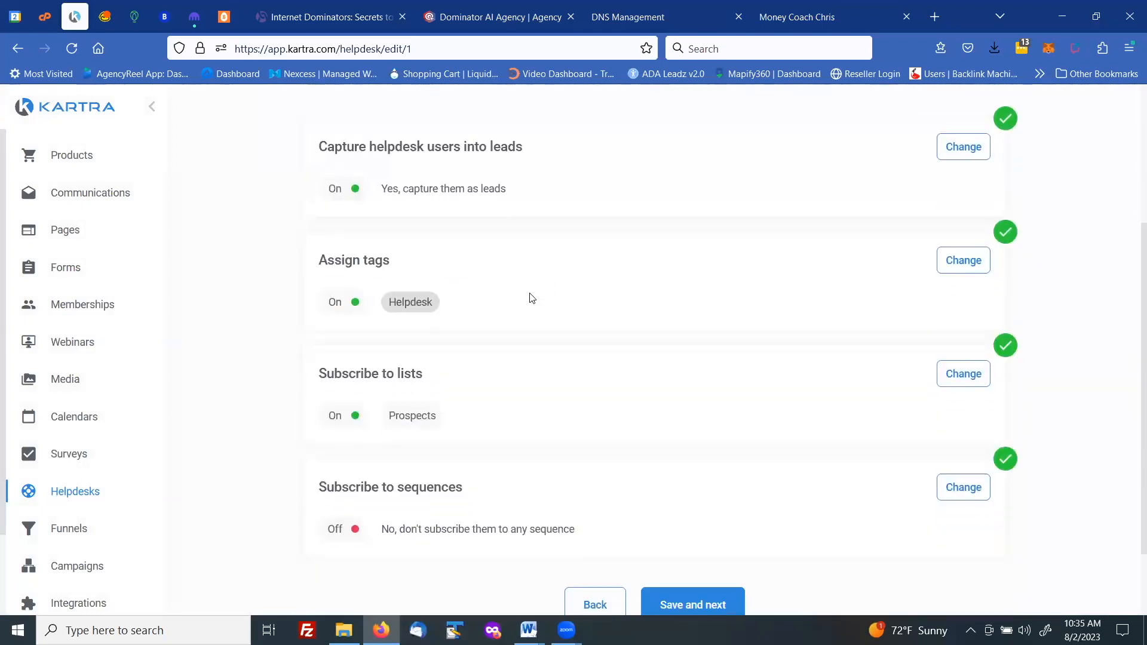
{"action": "scroll", "coordinate": [532, 298], "scroll_direction": "down", "scroll_amount": 1}
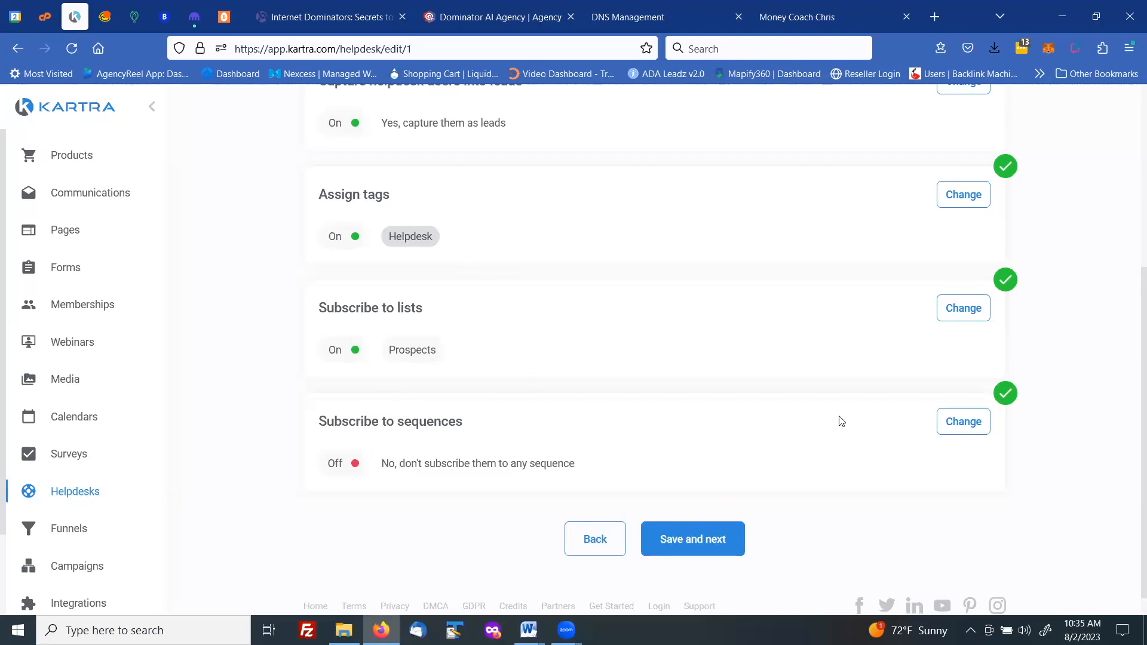
{"action": "left_click", "coordinate": [701, 541]}
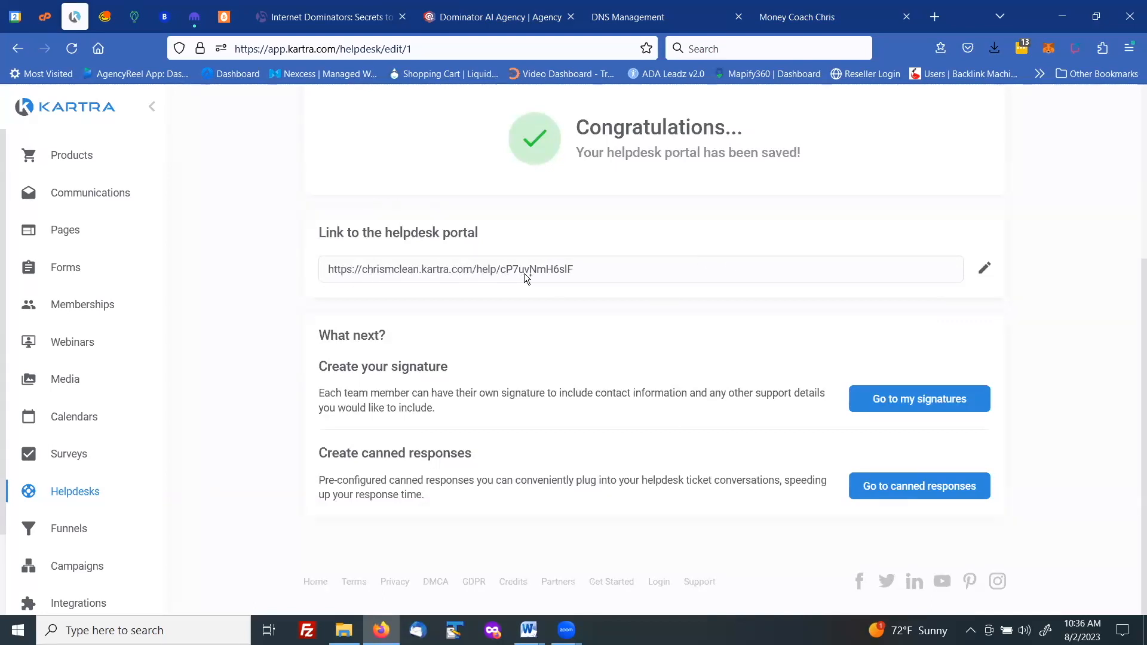
{"action": "left_click", "coordinate": [984, 274]}
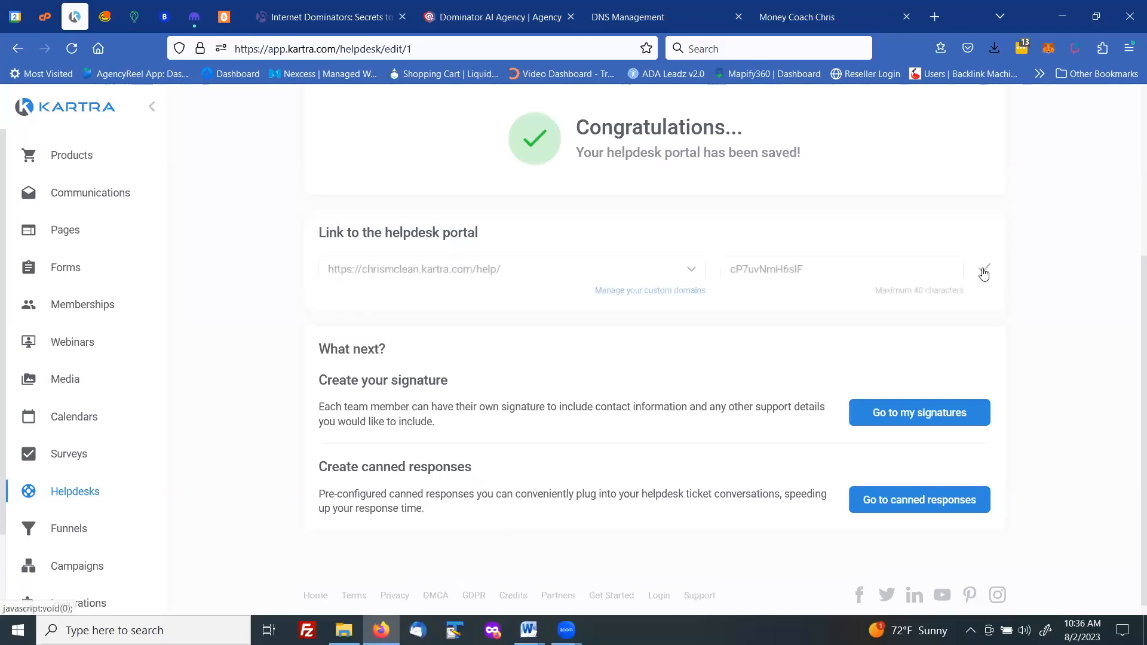
{"action": "left_click", "coordinate": [663, 275]}
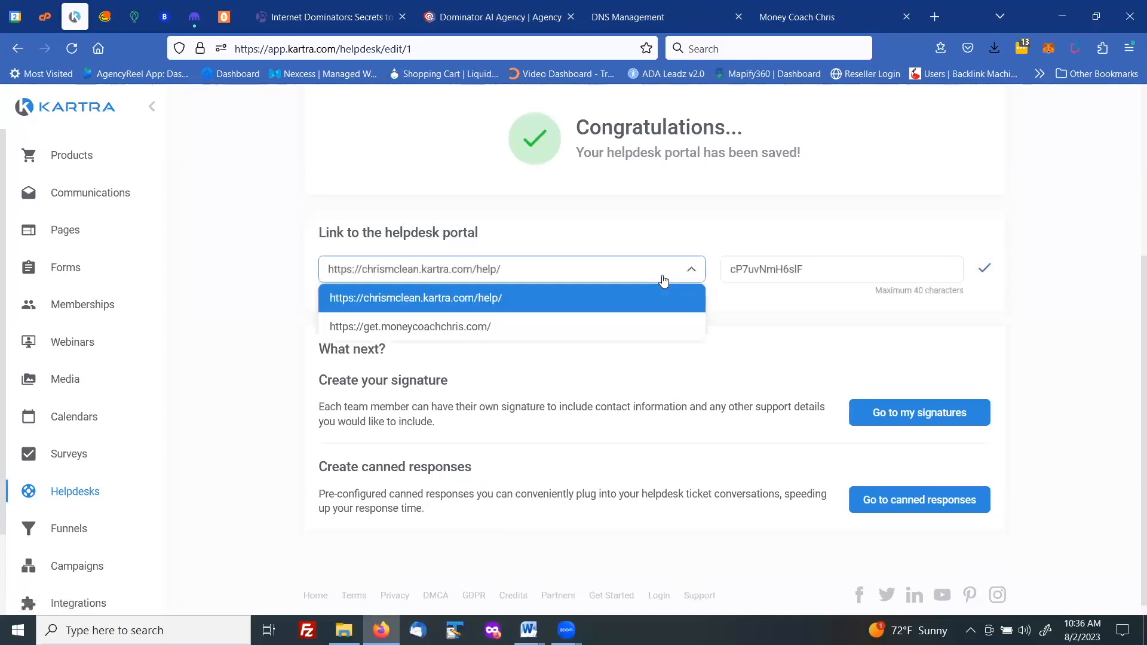
{"action": "left_click", "coordinate": [407, 329]}
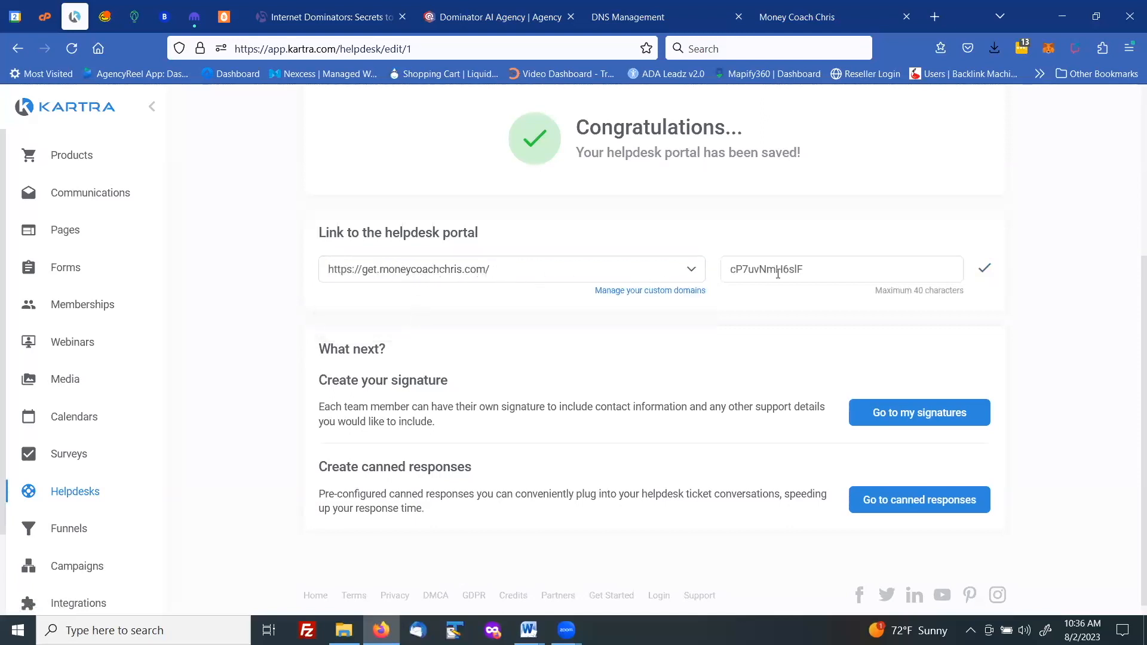
Try to save the helpdesk portal link with the path helpdesk.
{"action": "left_click_drag", "start_coordinate": [801, 268], "coordinate": [720, 276]}
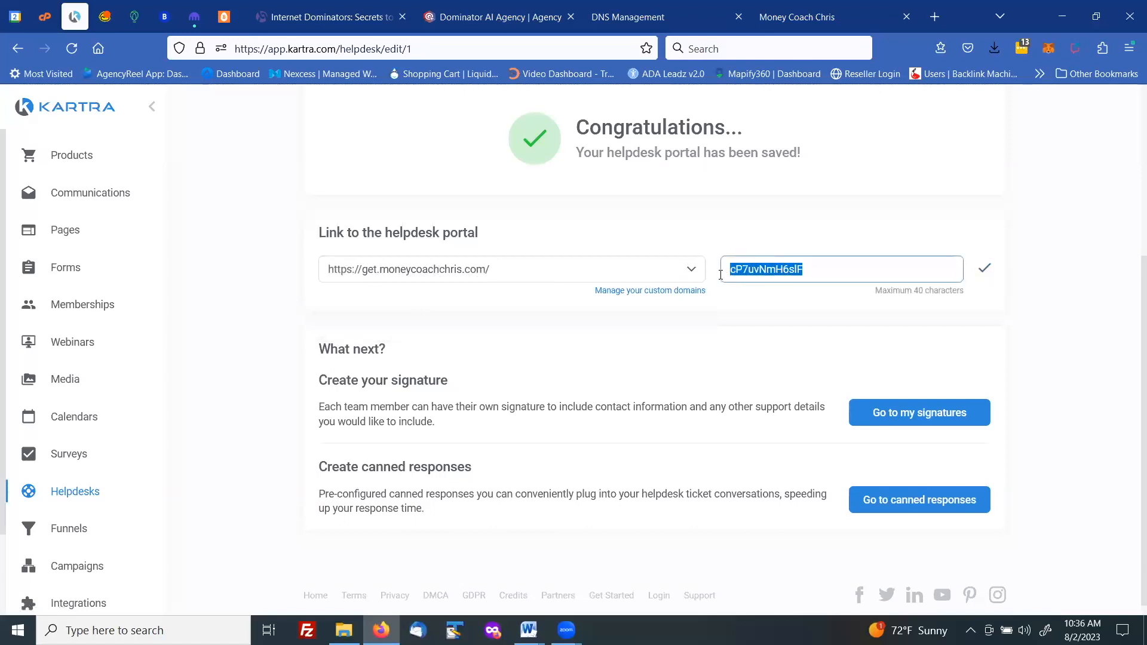
{"action": "type", "text": "helpdesk"}
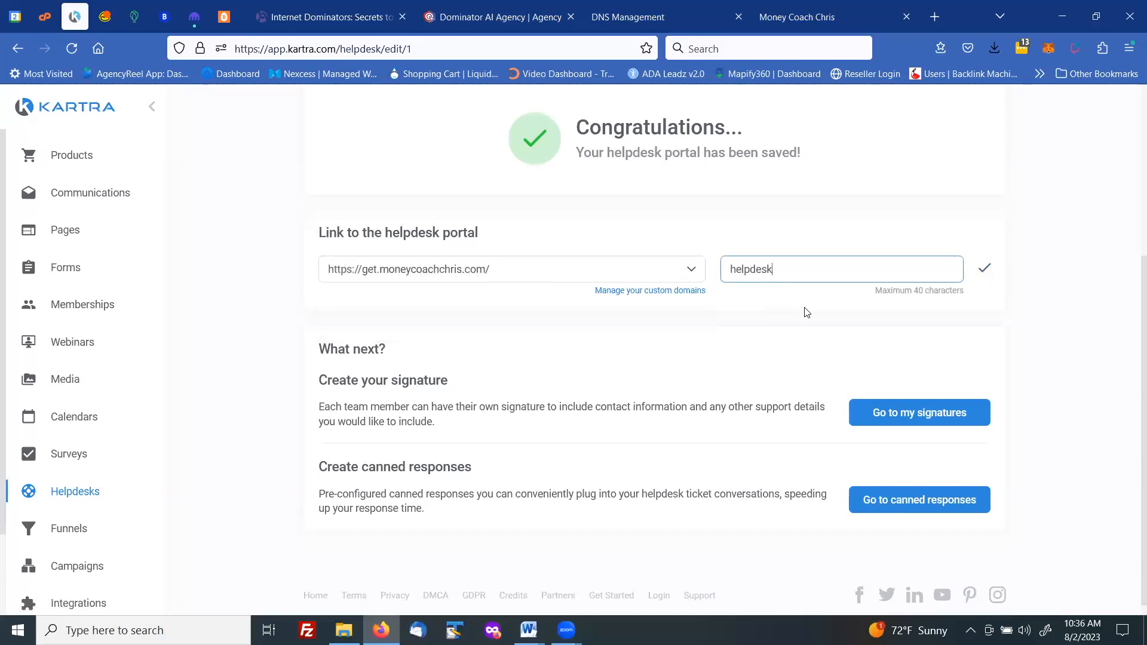
{"action": "left_click", "coordinate": [984, 274]}
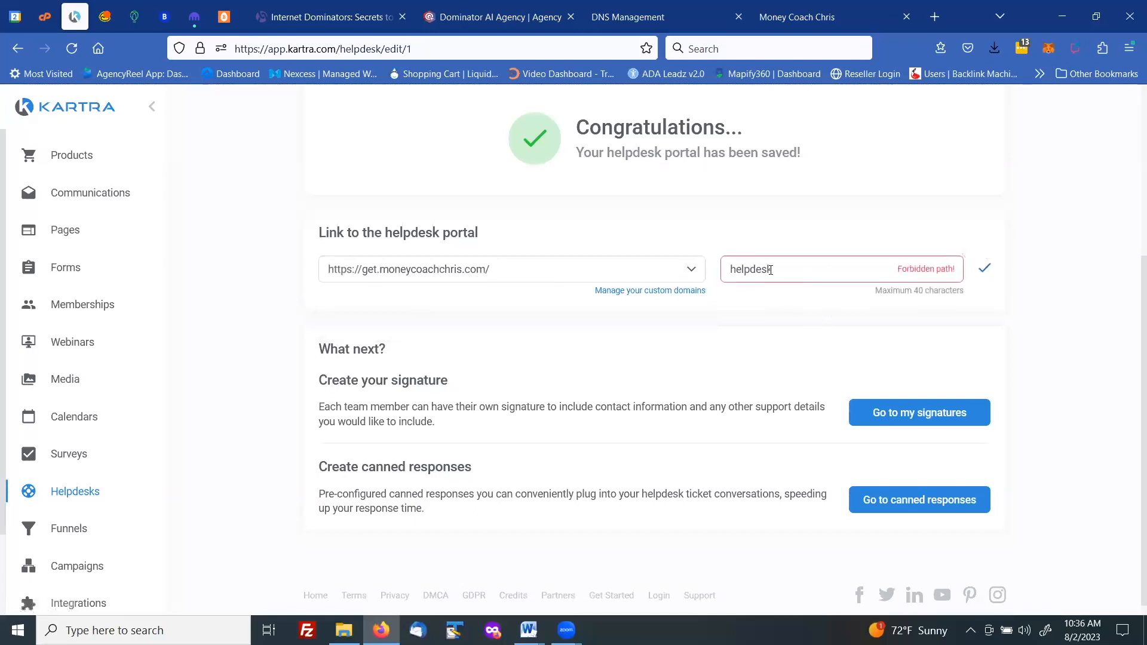
Replace the portal link's path with supportdesk and save the link.
{"action": "left_click_drag", "start_coordinate": [772, 270], "coordinate": [727, 270]}
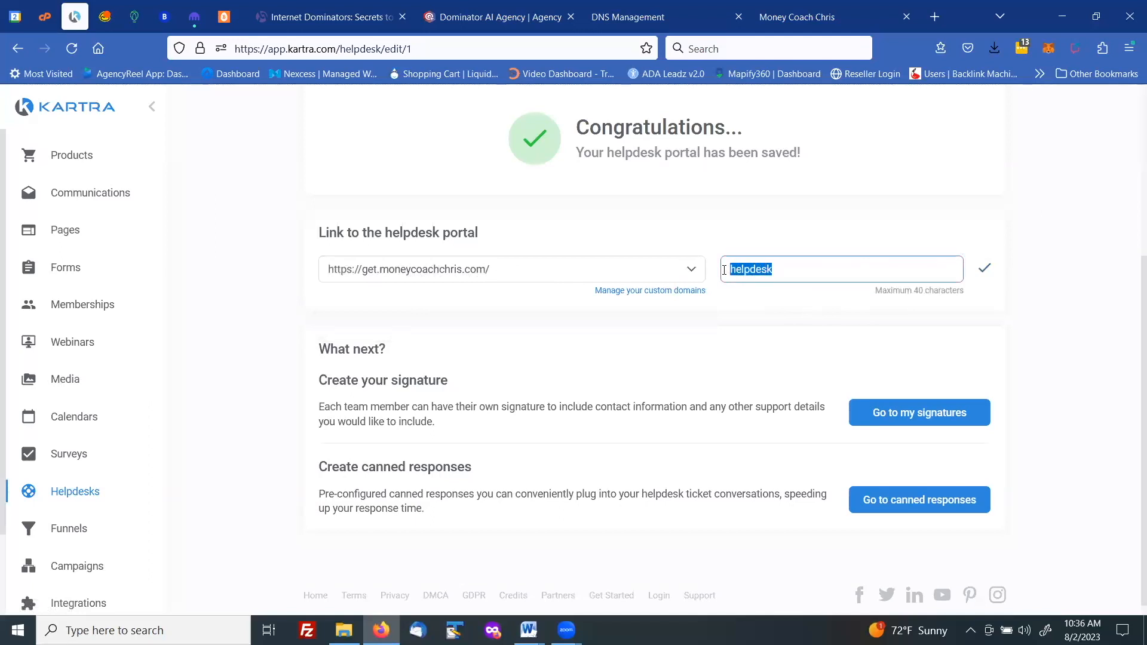
{"action": "type", "text": "sup"}
{"action": "type", "text": "po"}
{"action": "key", "text": "BackSpace"}
{"action": "type", "text": "portde"}
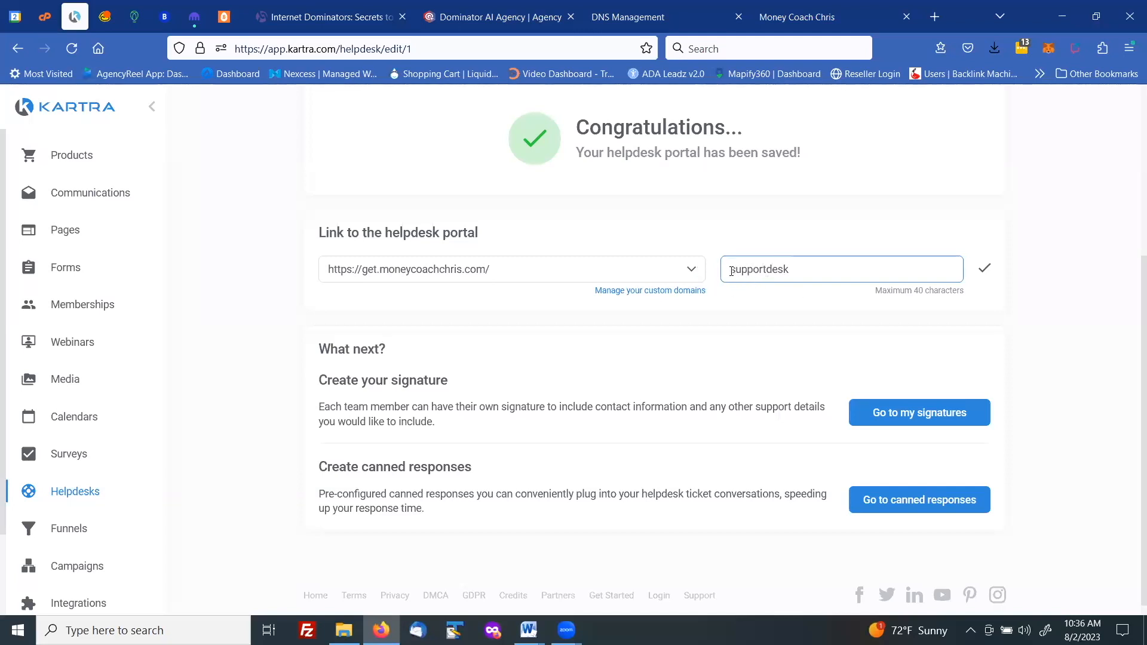
{"action": "left_click", "coordinate": [984, 272]}
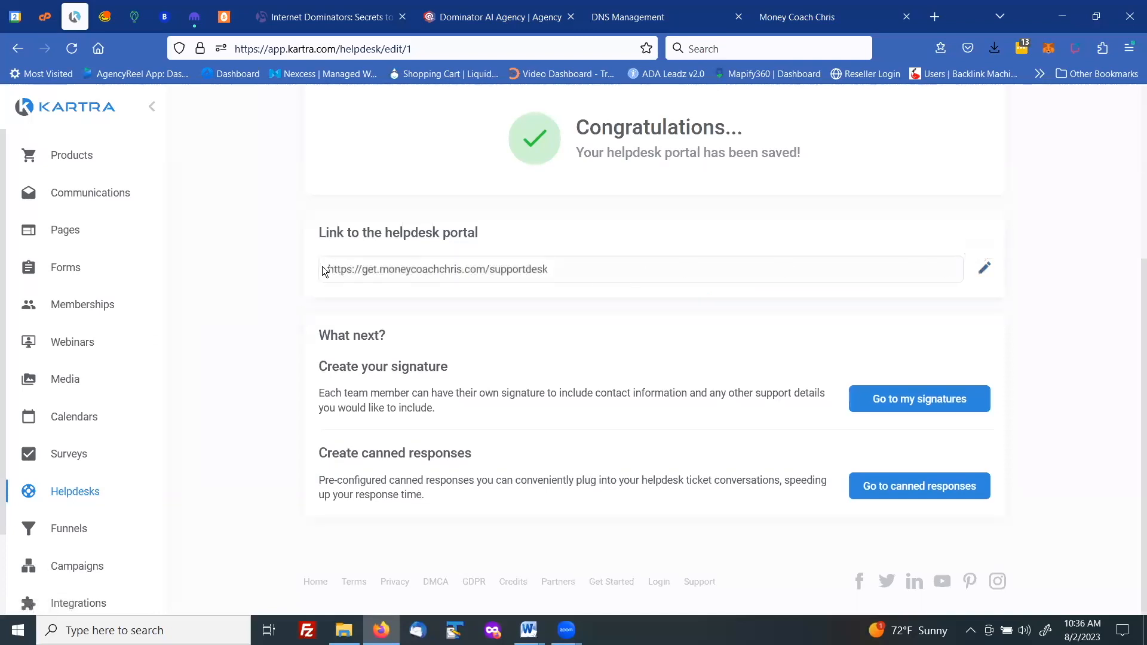
Copy the helpdesk portal link, open it in a new browser tab and save the cookie preferences.
{"action": "left_click_drag", "start_coordinate": [548, 268], "coordinate": [322, 272]}
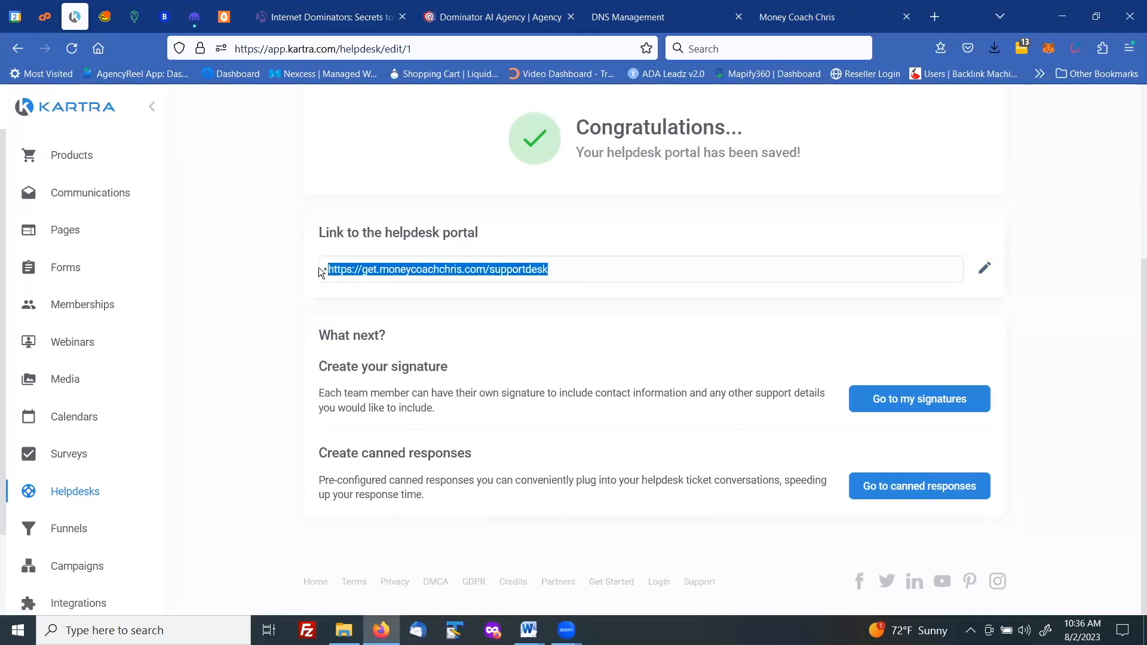
{"action": "right_click", "coordinate": [376, 267]}
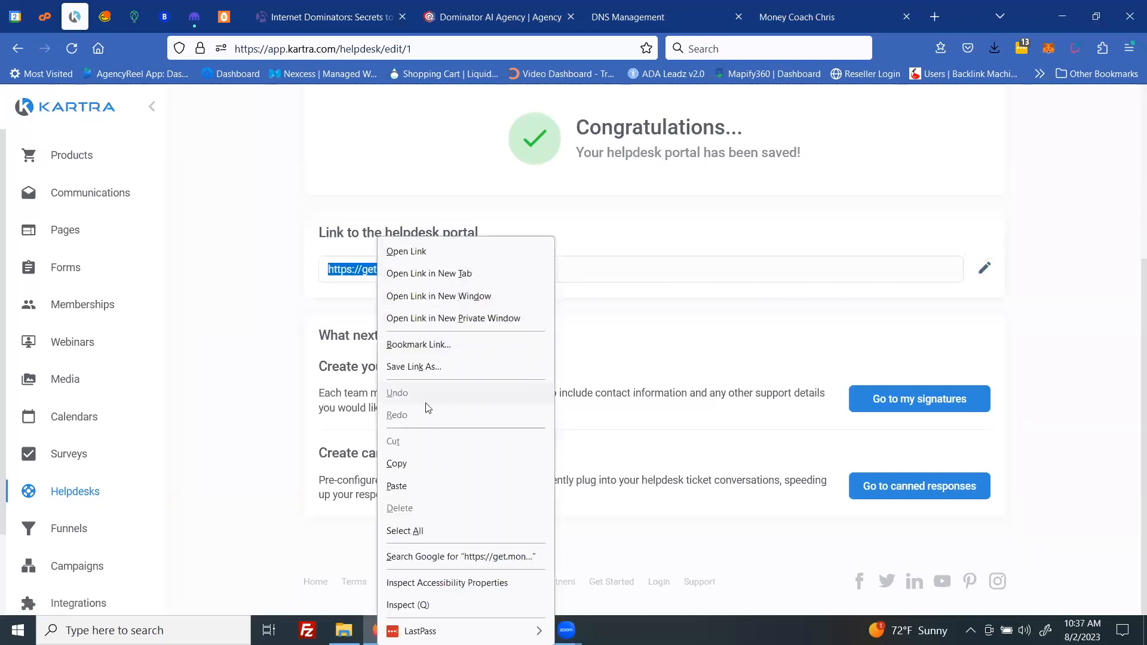
{"action": "left_click", "coordinate": [396, 464]}
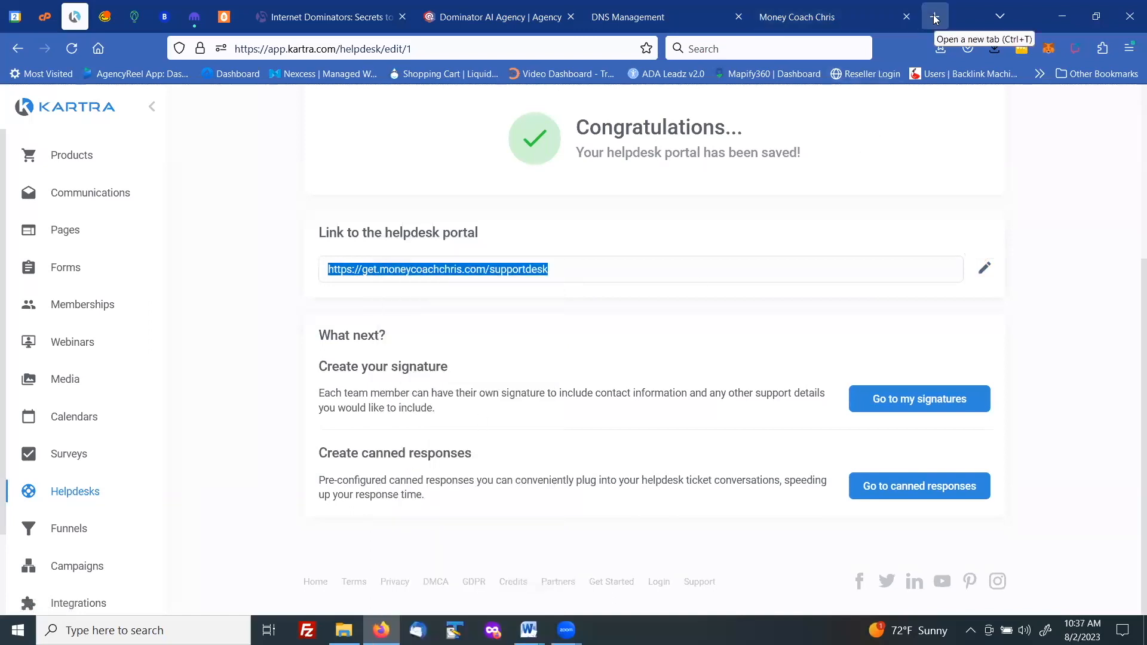
{"action": "left_click", "coordinate": [752, 37]}
{"action": "left_click", "coordinate": [935, 17]}
{"action": "right_click", "coordinate": [369, 52]}
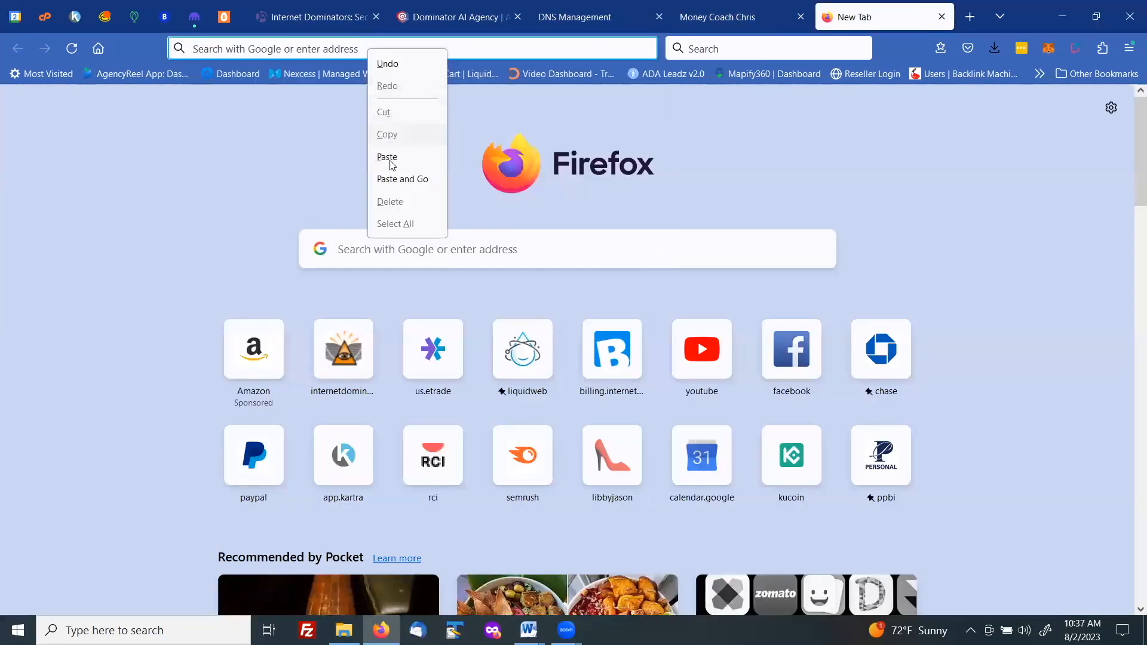
{"action": "left_click", "coordinate": [374, 156]}
{"action": "key", "text": "Return"}
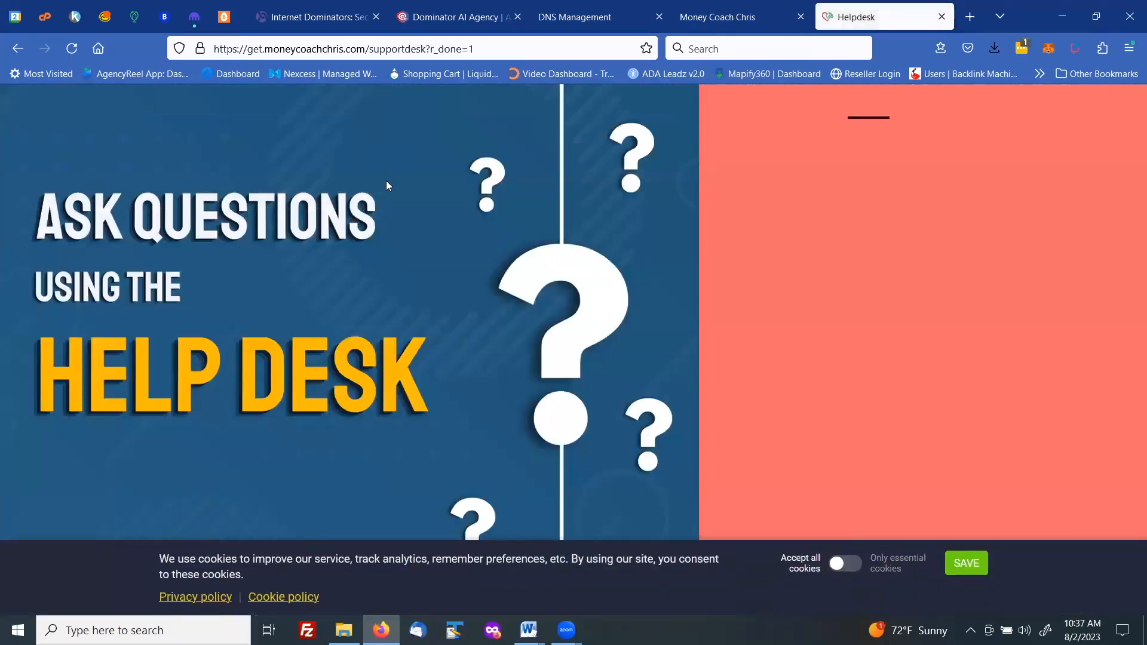
{"action": "left_click", "coordinate": [956, 566]}
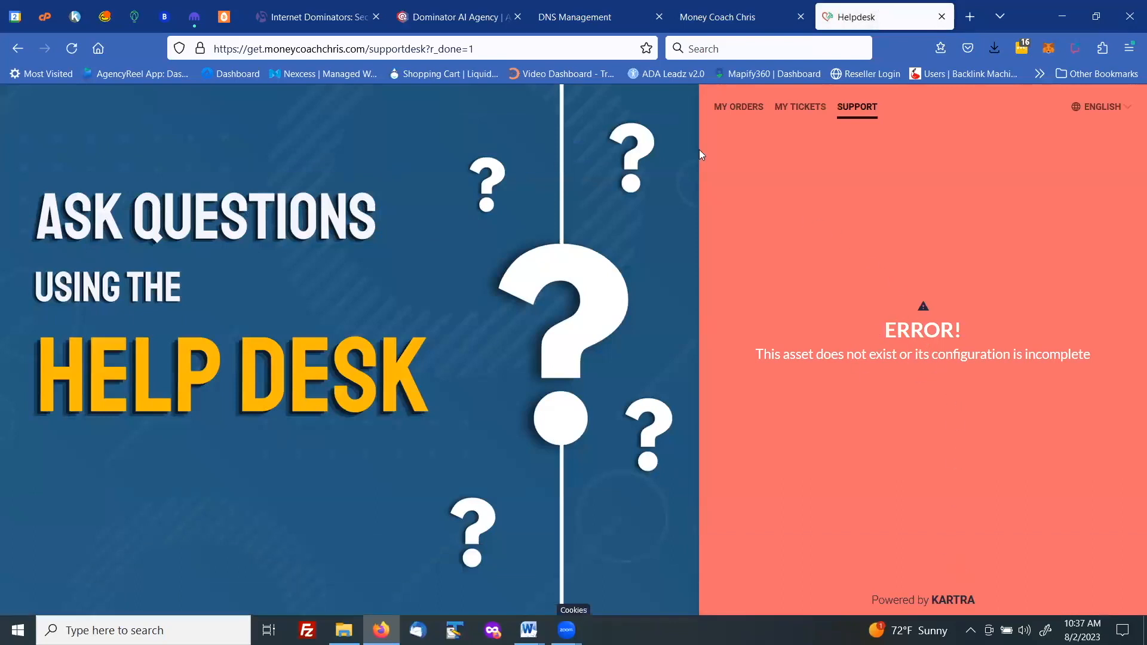
Return to the Kartra helpdesk setup, check its stages and open the list of helpdesks.
{"action": "left_click", "coordinate": [75, 17]}
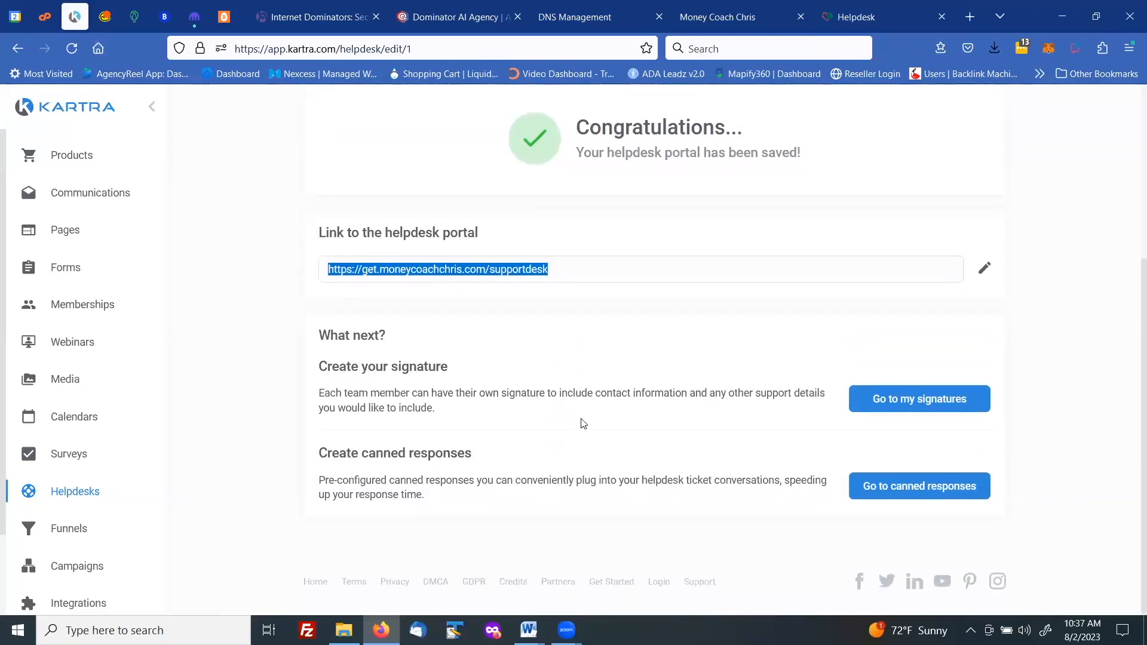
{"action": "scroll", "coordinate": [583, 424], "scroll_direction": "up", "scroll_amount": 4}
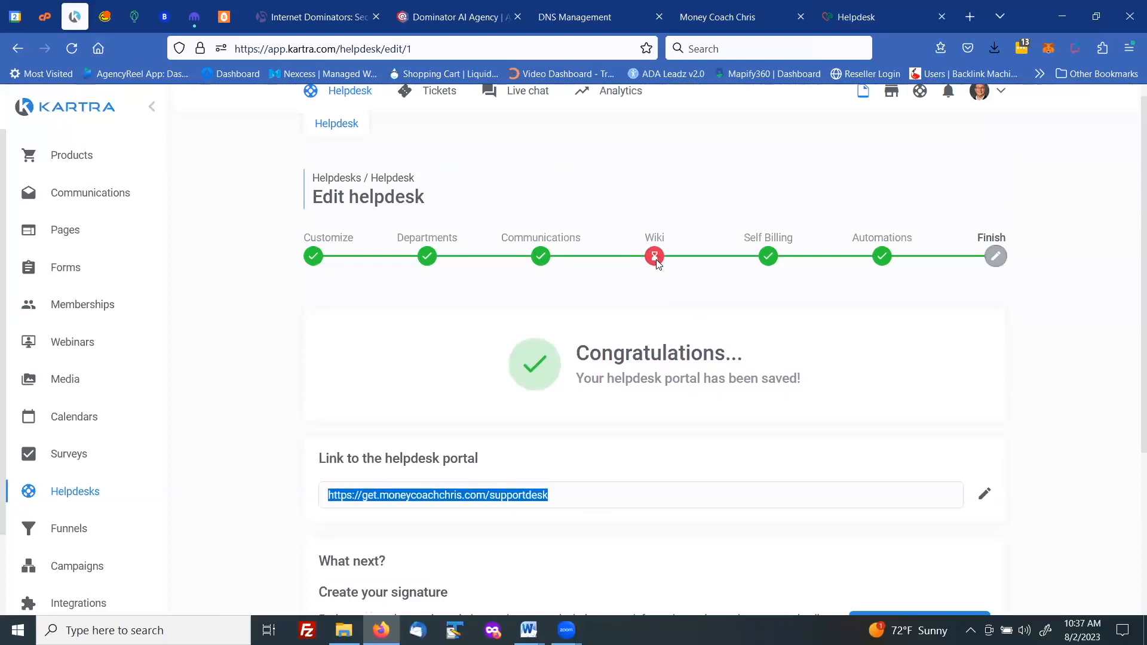
{"action": "scroll", "coordinate": [657, 263], "scroll_direction": "down", "scroll_amount": 4}
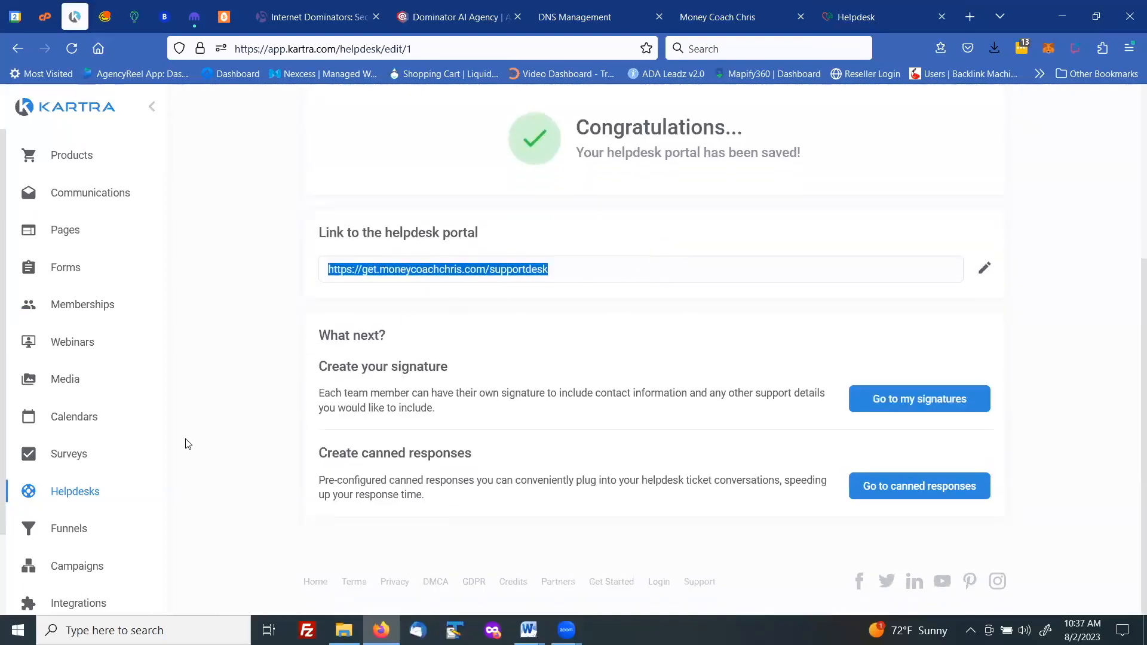
{"action": "left_click", "coordinate": [65, 496]}
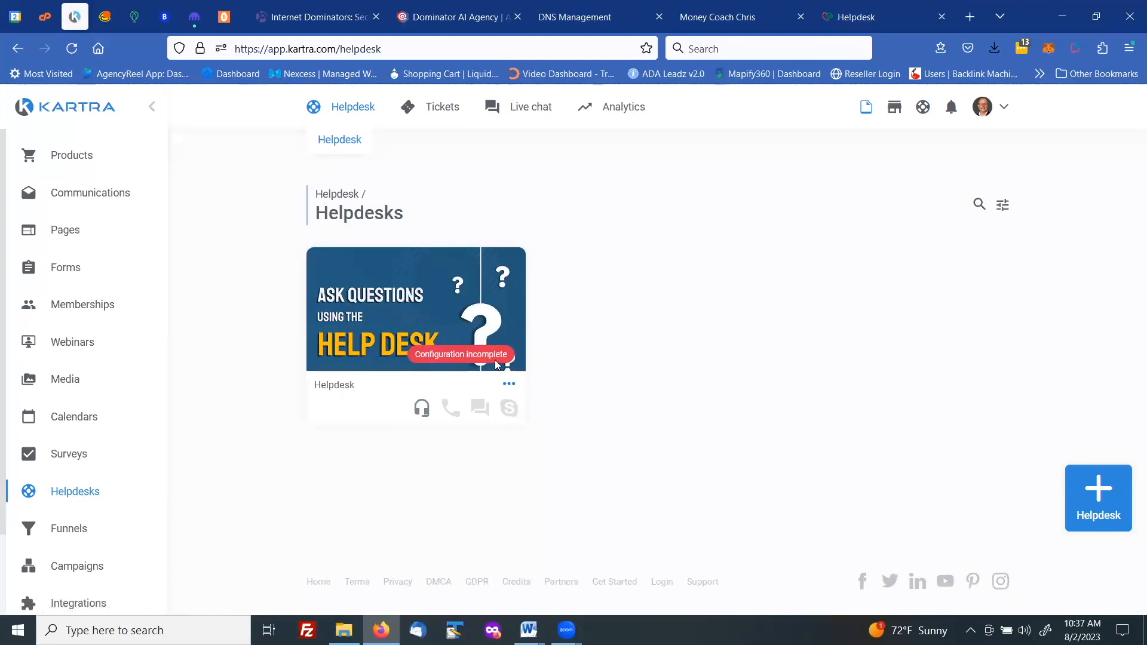
{"action": "left_click", "coordinate": [509, 387]}
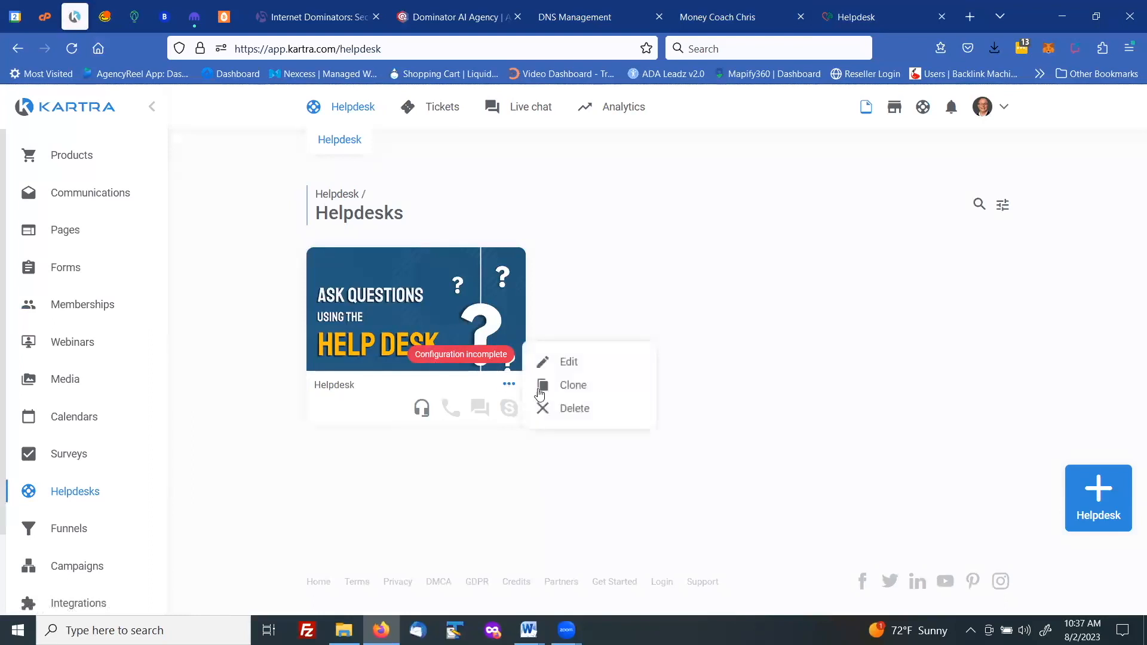
{"action": "left_click", "coordinate": [572, 359]}
{"action": "left_click", "coordinate": [792, 143]}
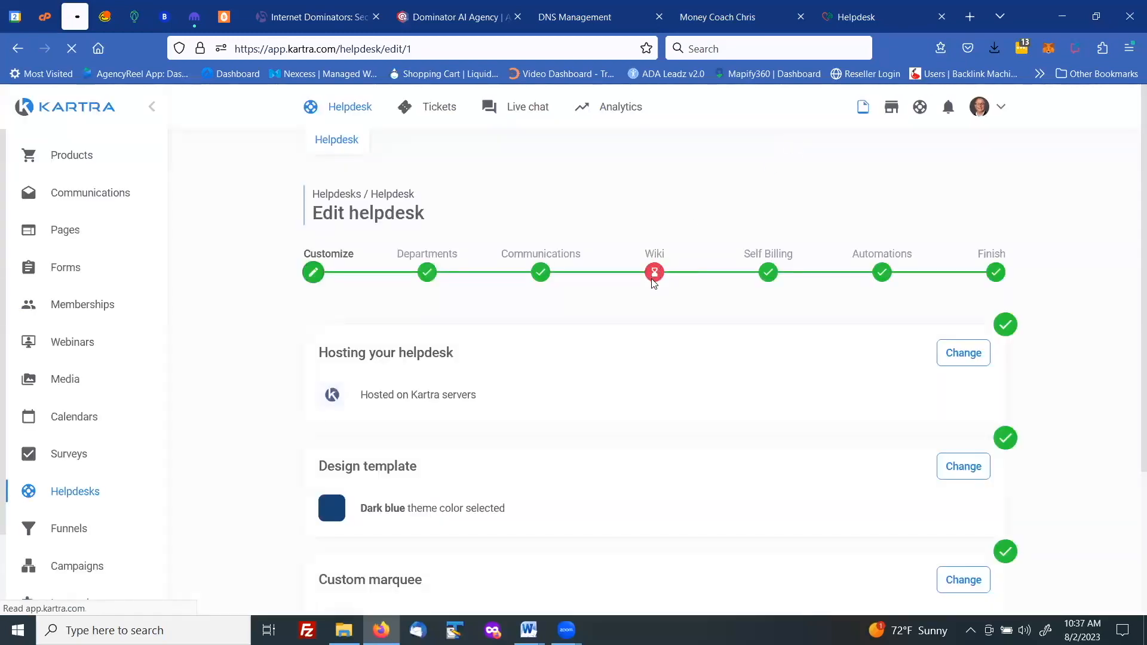
{"action": "scroll", "coordinate": [617, 460], "scroll_direction": "down", "scroll_amount": 5}
{"action": "left_click", "coordinate": [654, 443]}
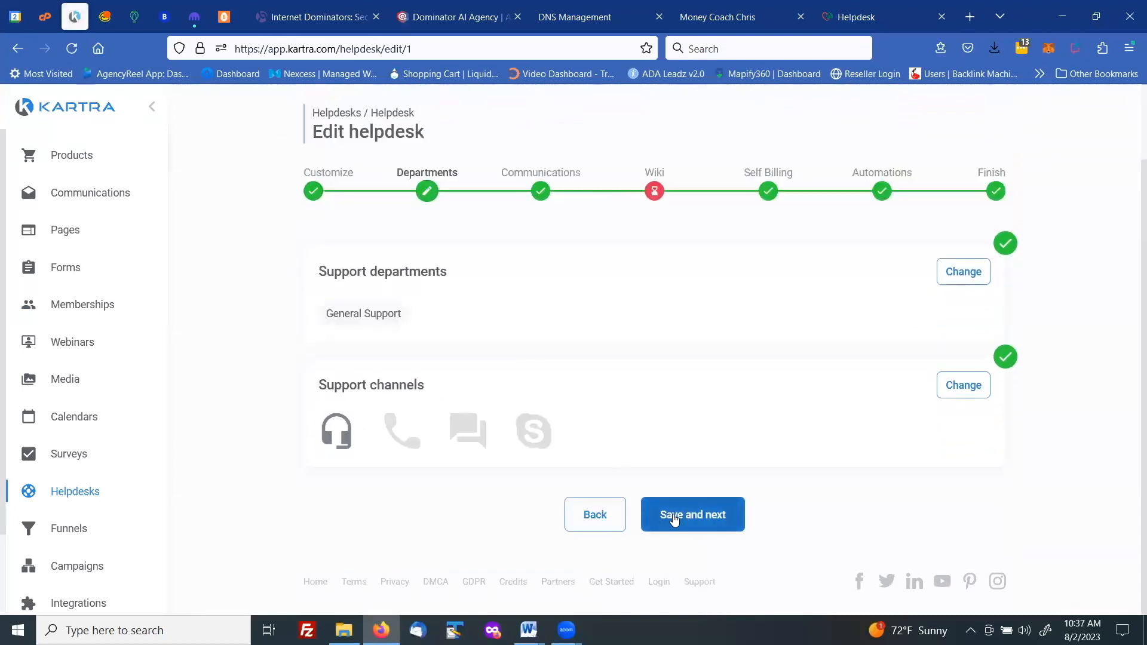
{"action": "left_click", "coordinate": [674, 516]}
Open the Helpdesk for editing and continue through Customize, Departments and Communications to the Wiki stage.
{"action": "left_click", "coordinate": [508, 384]}
{"action": "left_click", "coordinate": [568, 360]}
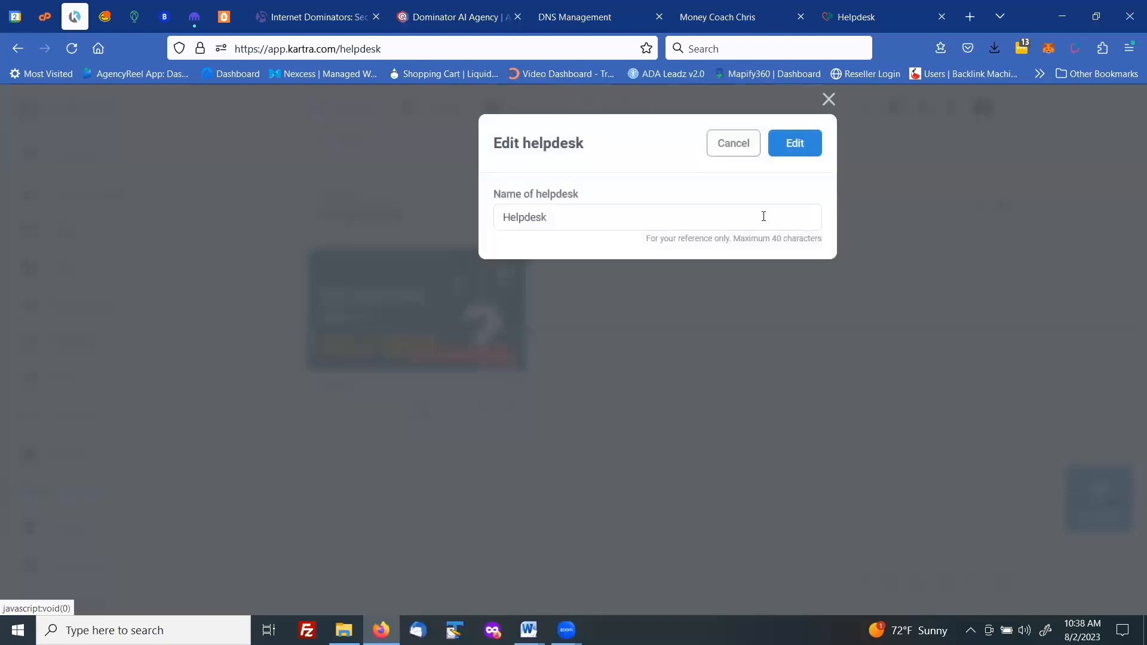
{"action": "left_click", "coordinate": [795, 149]}
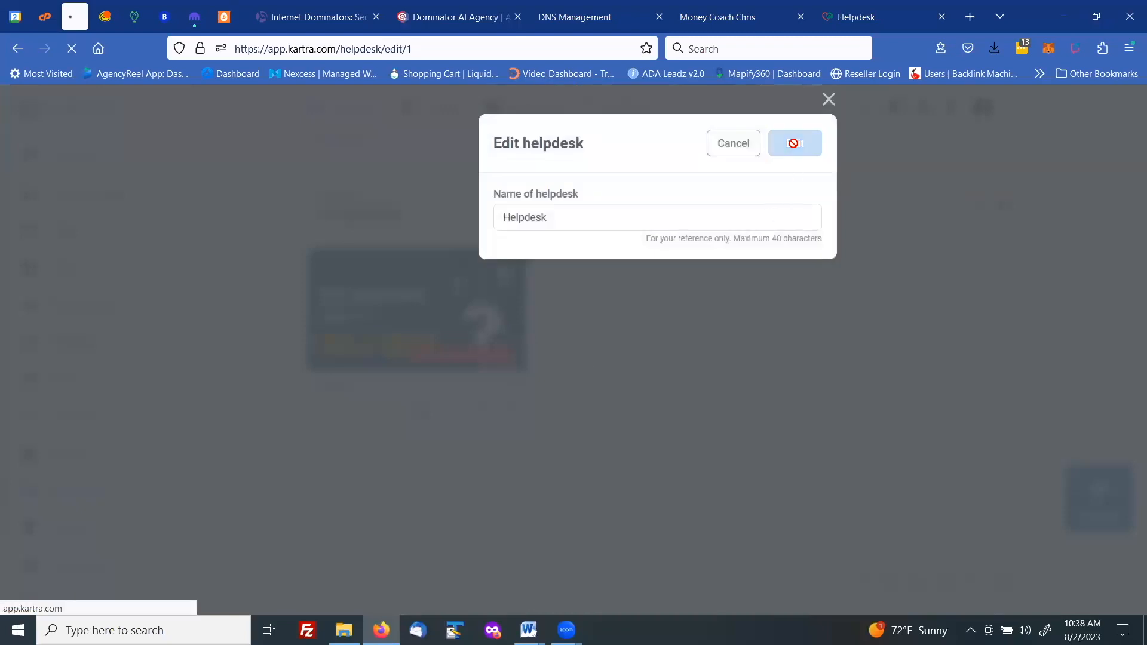
{"action": "scroll", "coordinate": [612, 454], "scroll_direction": "down", "scroll_amount": 3}
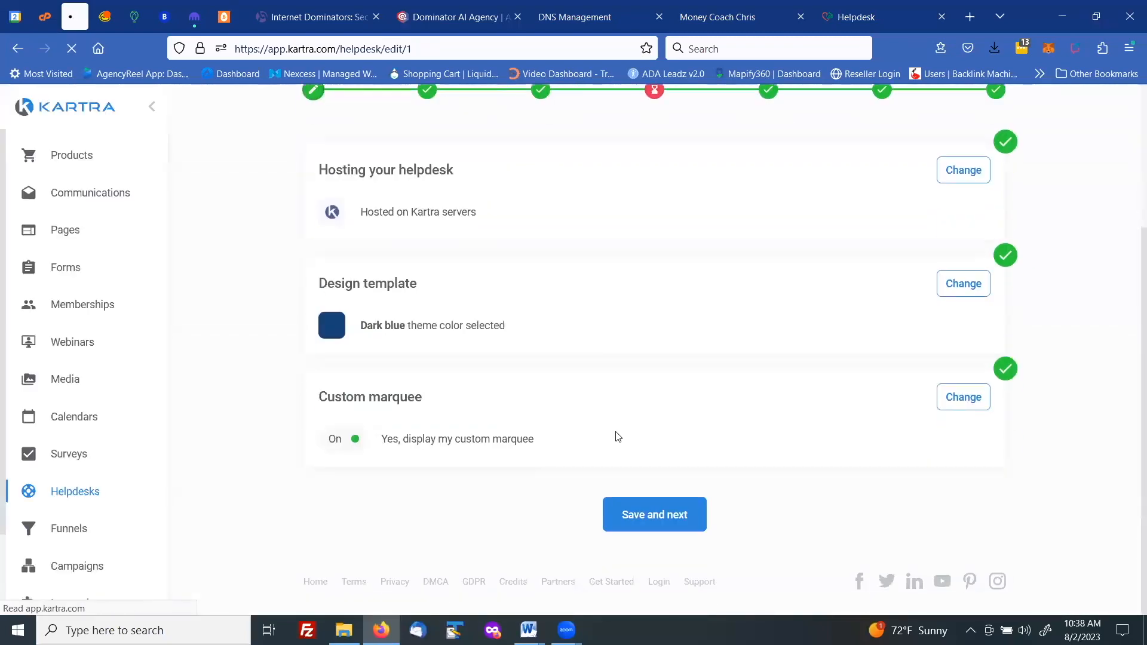
{"action": "left_click", "coordinate": [657, 515]}
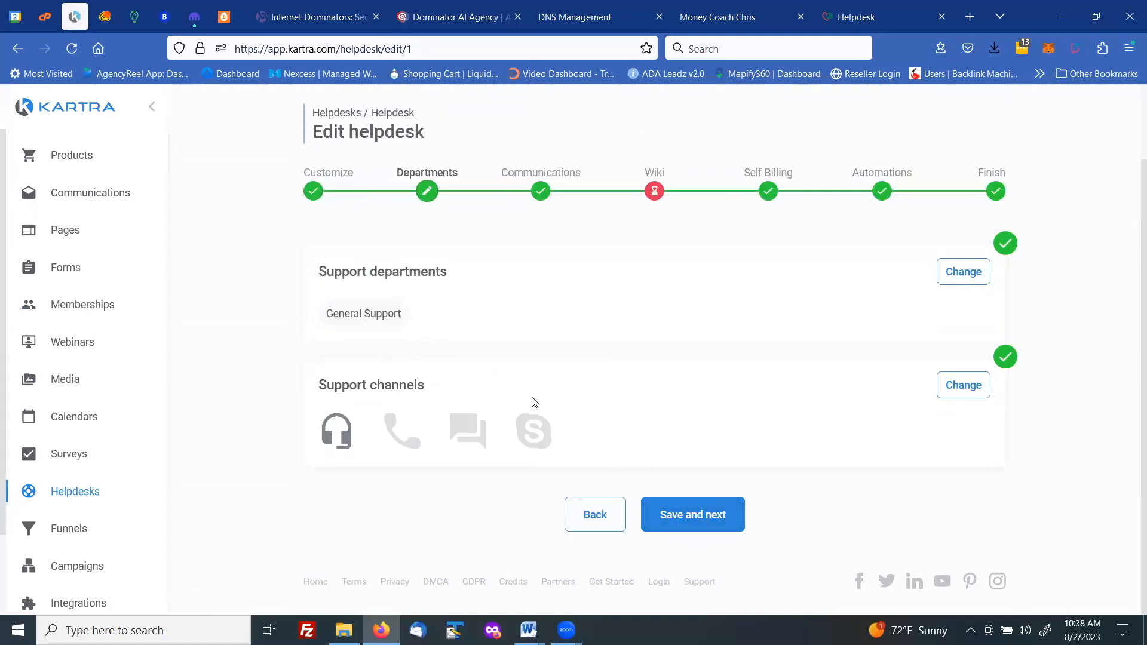
{"action": "left_click", "coordinate": [677, 516]}
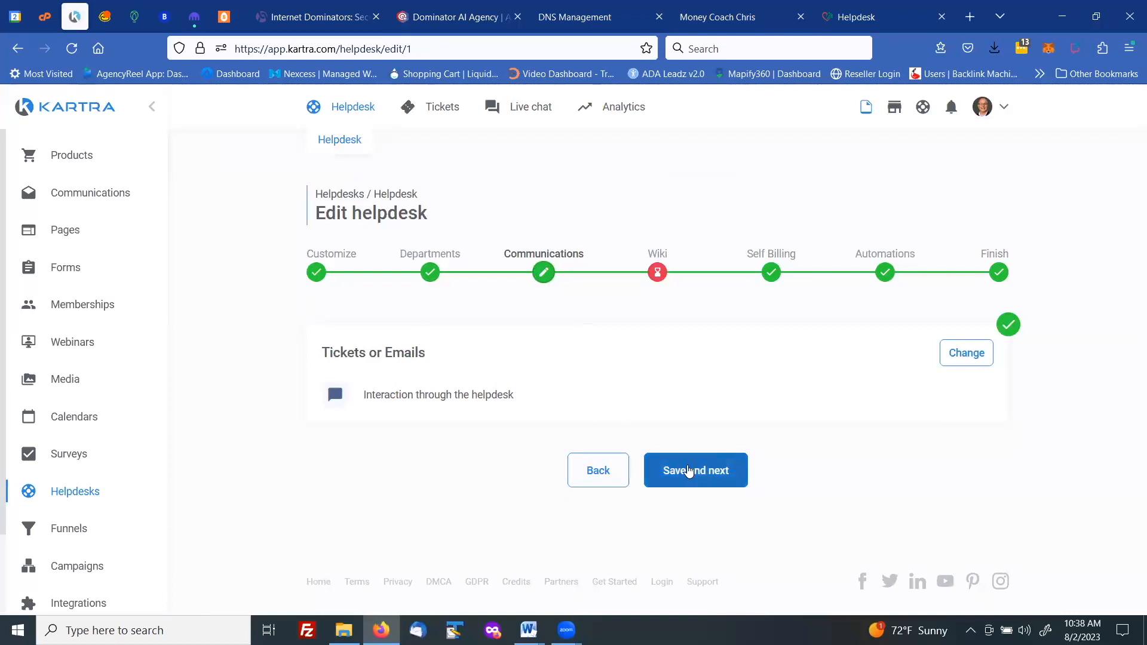
{"action": "left_click", "coordinate": [689, 472]}
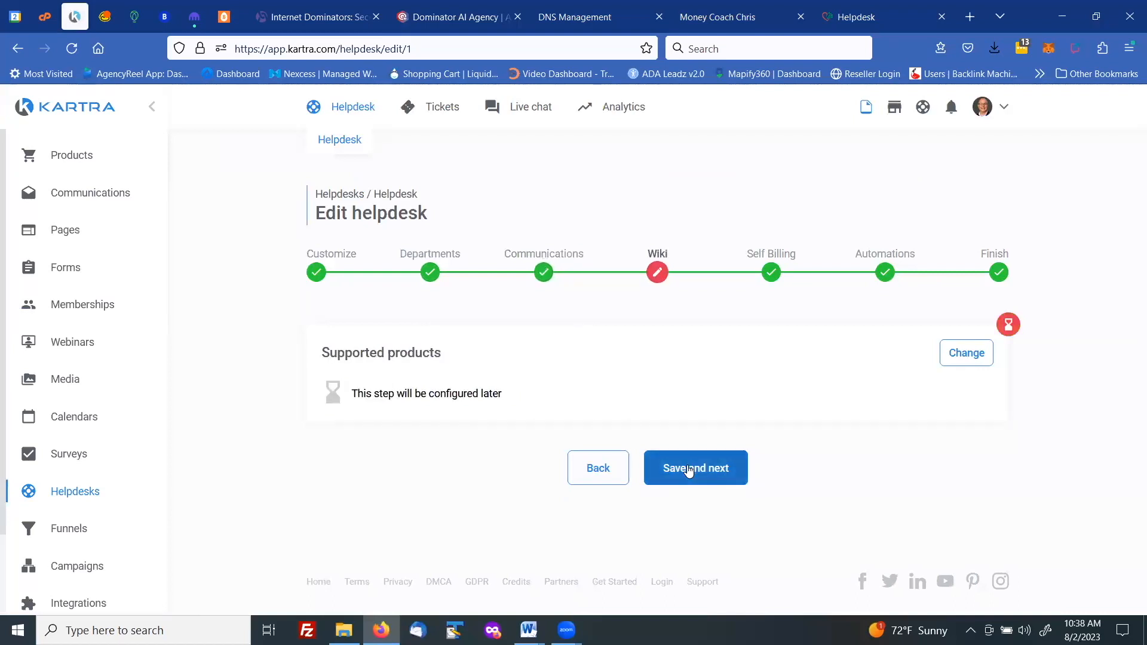
Add Support Wiki as a supported product in the Wiki stage and save it.
{"action": "left_click", "coordinate": [961, 358]}
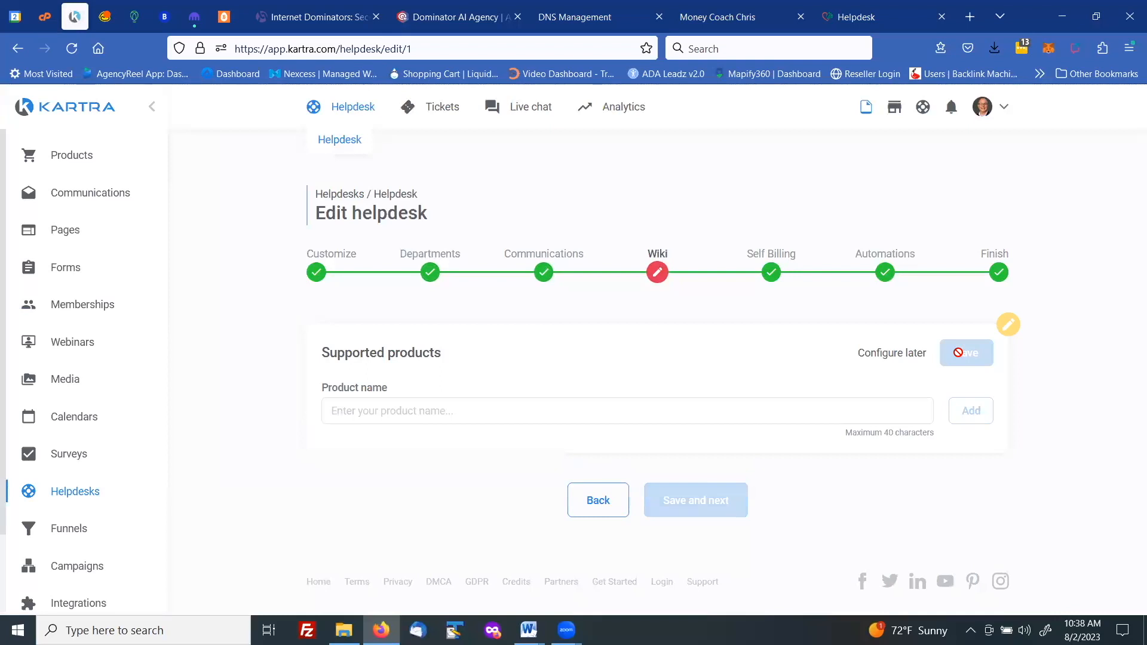
{"action": "left_click", "coordinate": [350, 415]}
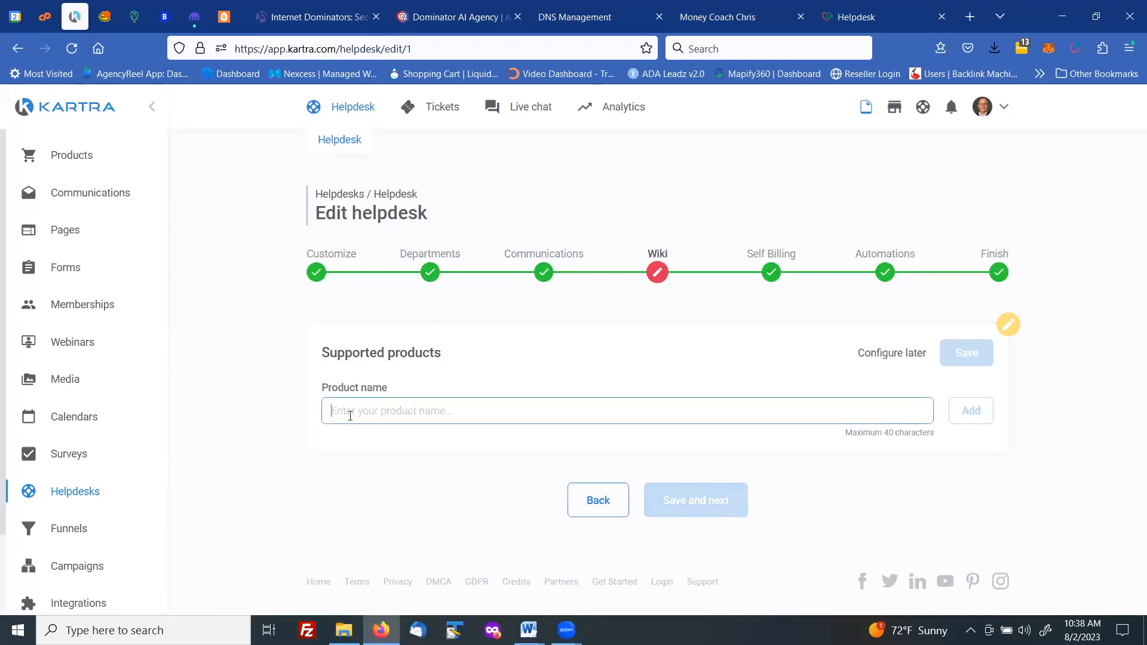
{"action": "type", "text": "Su"}
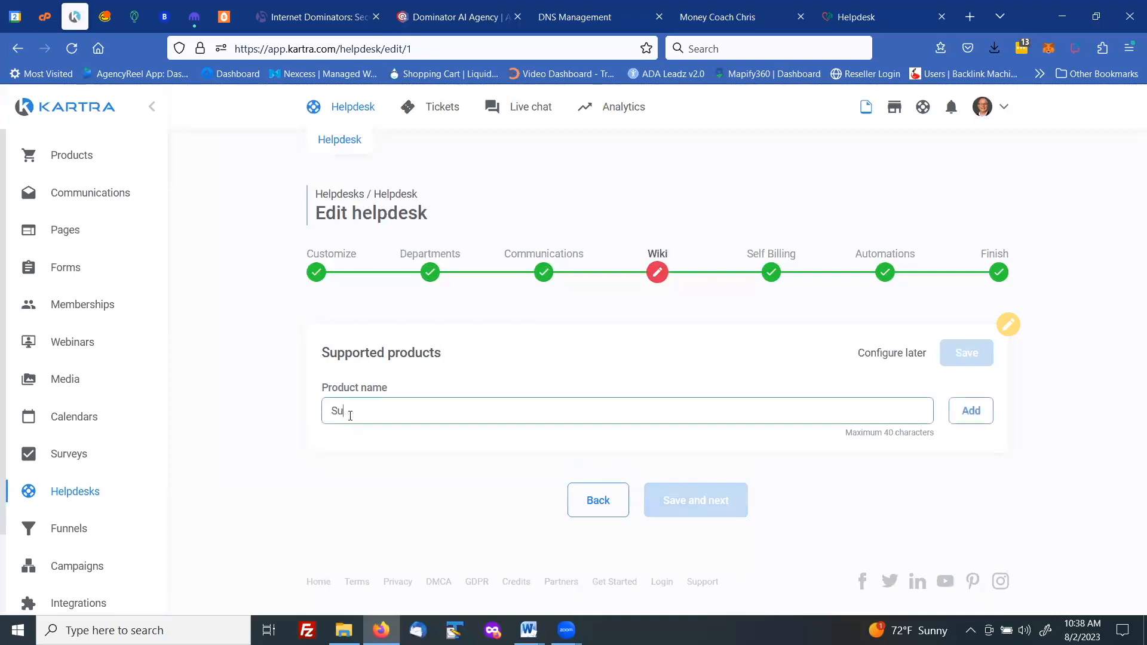
{"action": "type", "text": "pport Wikk"}
{"action": "left_click", "coordinate": [969, 411]}
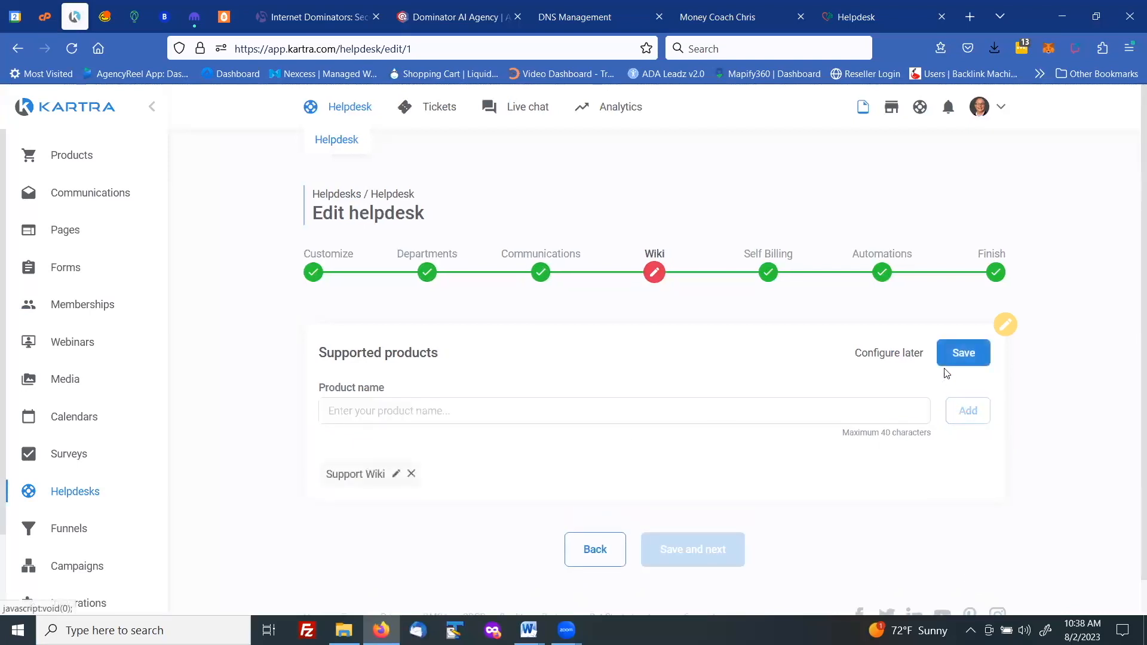
{"action": "left_click", "coordinate": [957, 357]}
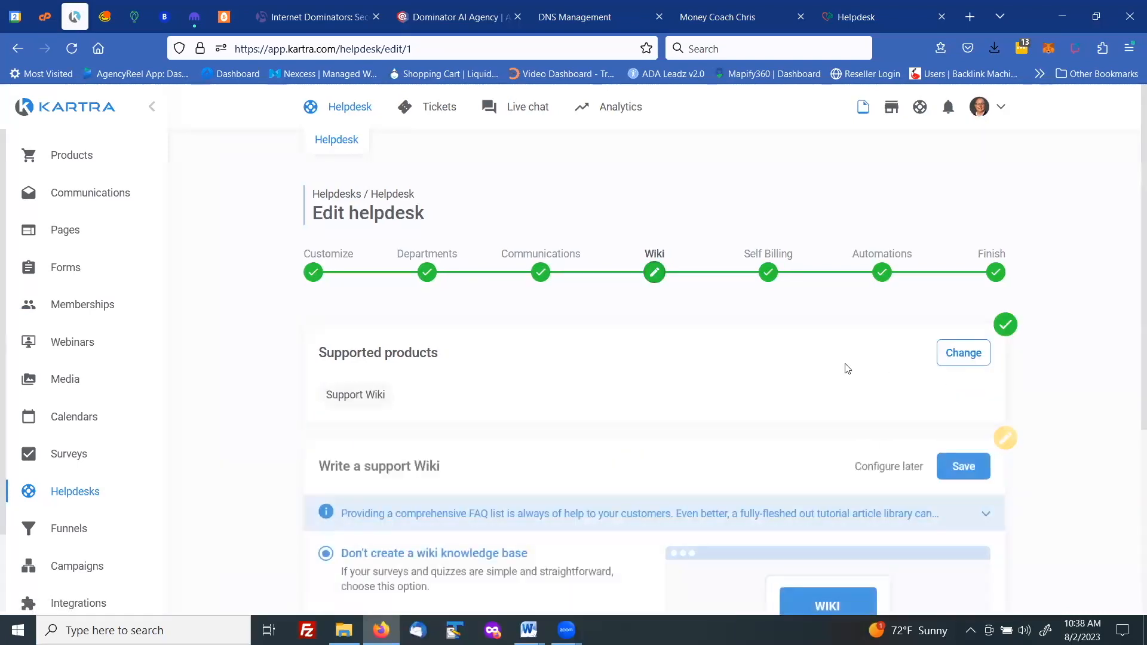
Save the support Wiki setting as "Don't create a wiki knowledge base" and continue to Self Billing.
{"action": "scroll", "coordinate": [746, 366], "scroll_direction": "down", "scroll_amount": 3}
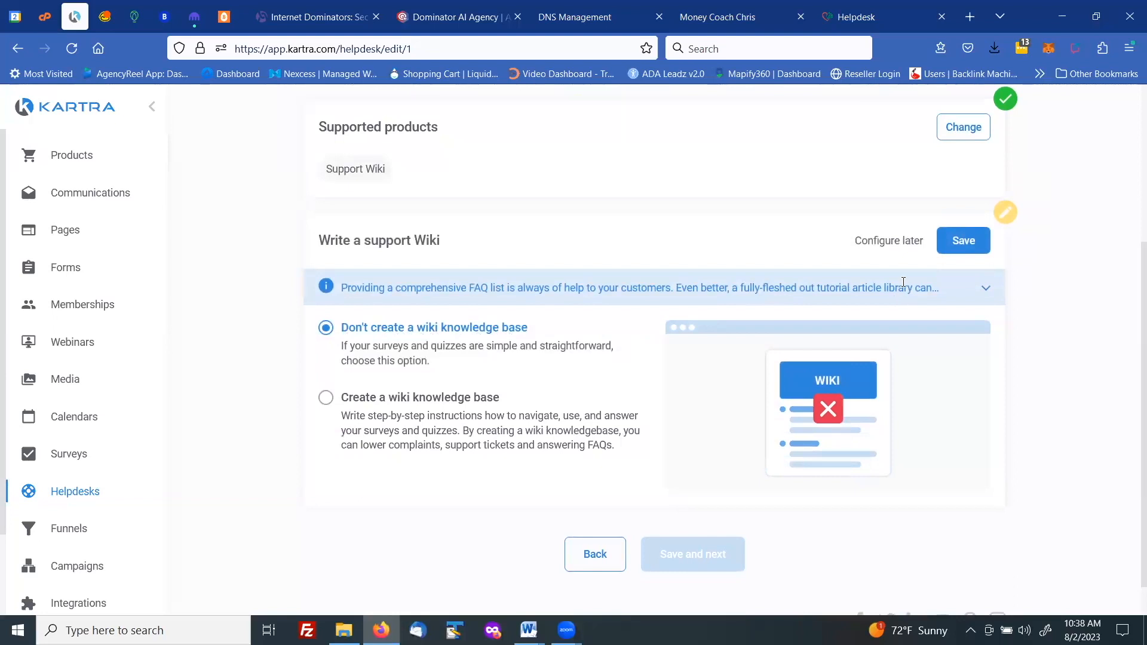
{"action": "left_click", "coordinate": [955, 244]}
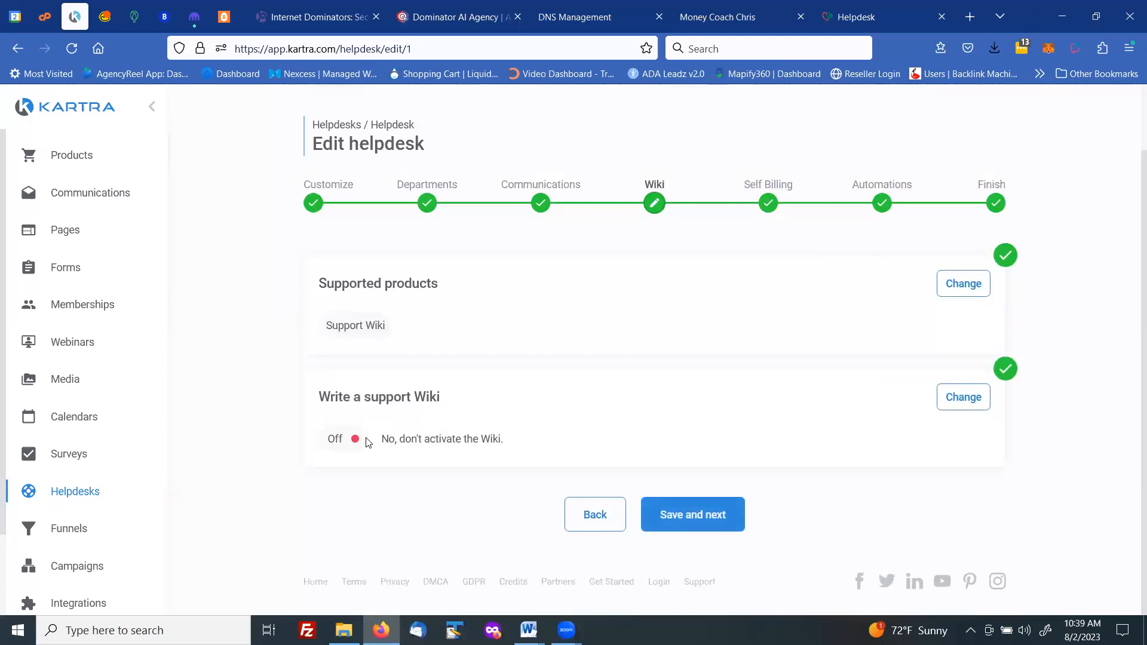
{"action": "left_click", "coordinate": [693, 519]}
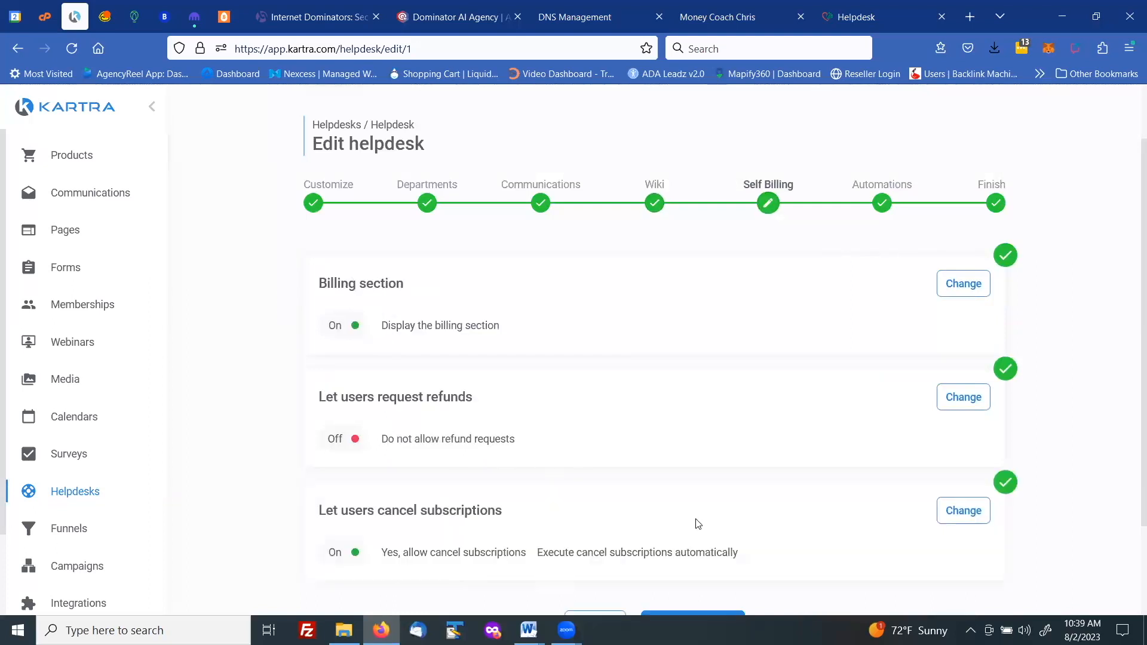
Save the Self Billing and Automations stages as they are to reach the Finish stage.
{"action": "scroll", "coordinate": [696, 478], "scroll_direction": "down", "scroll_amount": 2}
{"action": "left_click", "coordinate": [687, 521]}
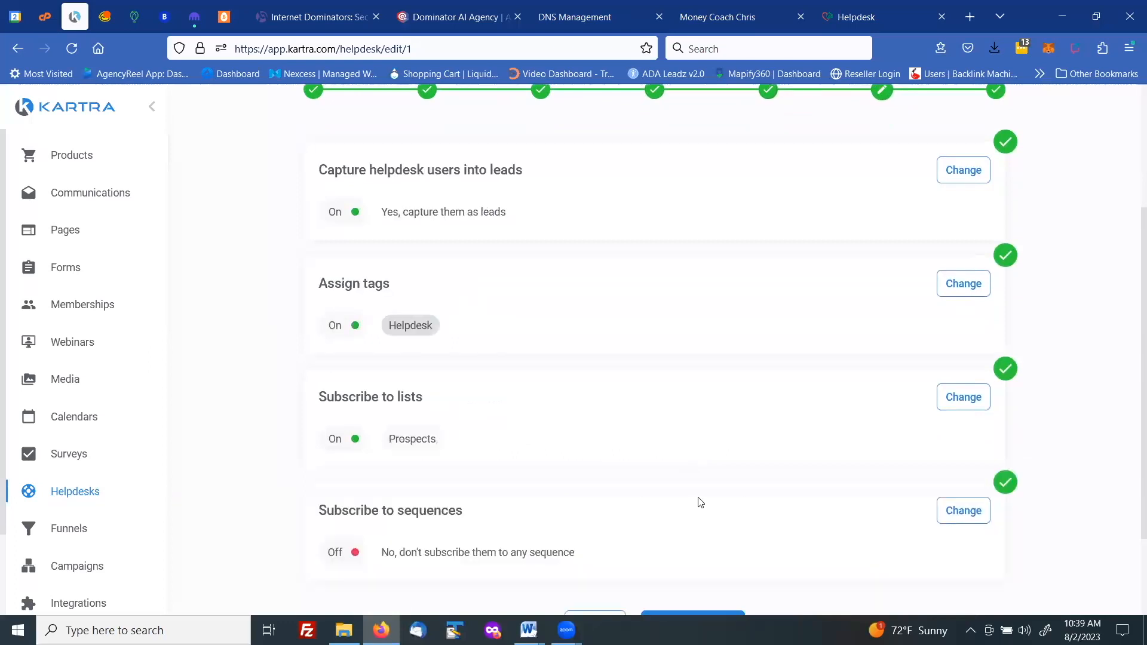
{"action": "scroll", "coordinate": [699, 500], "scroll_direction": "down", "scroll_amount": 2}
{"action": "left_click", "coordinate": [701, 519]}
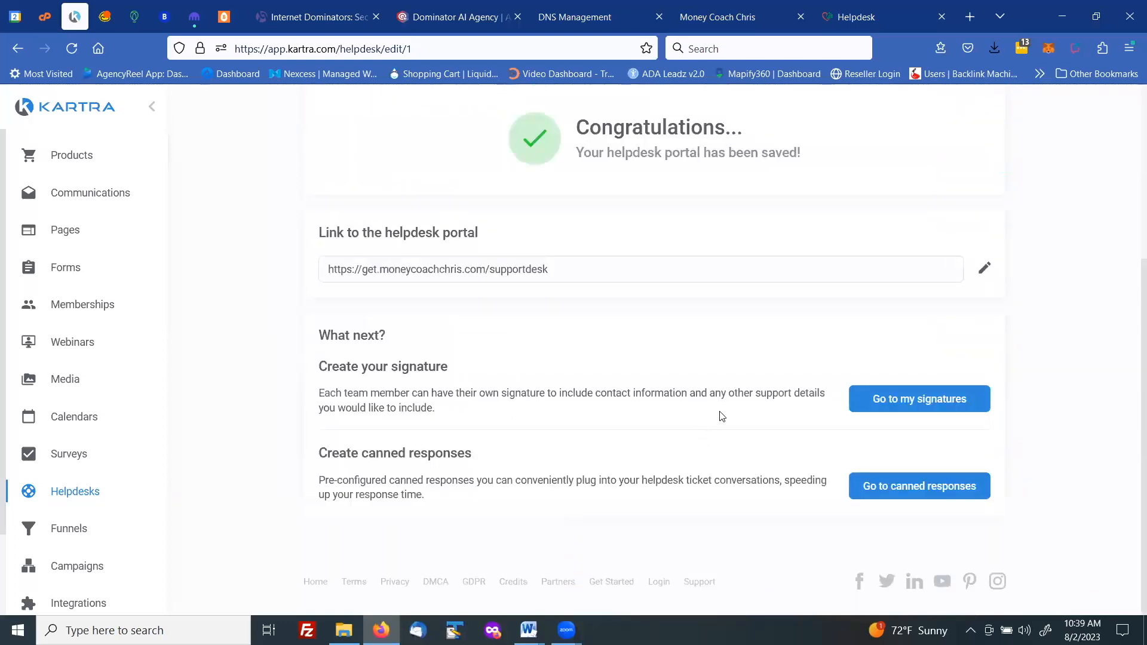
Switch to the live helpdesk portal and look through its available languages.
{"action": "left_click", "coordinate": [887, 23]}
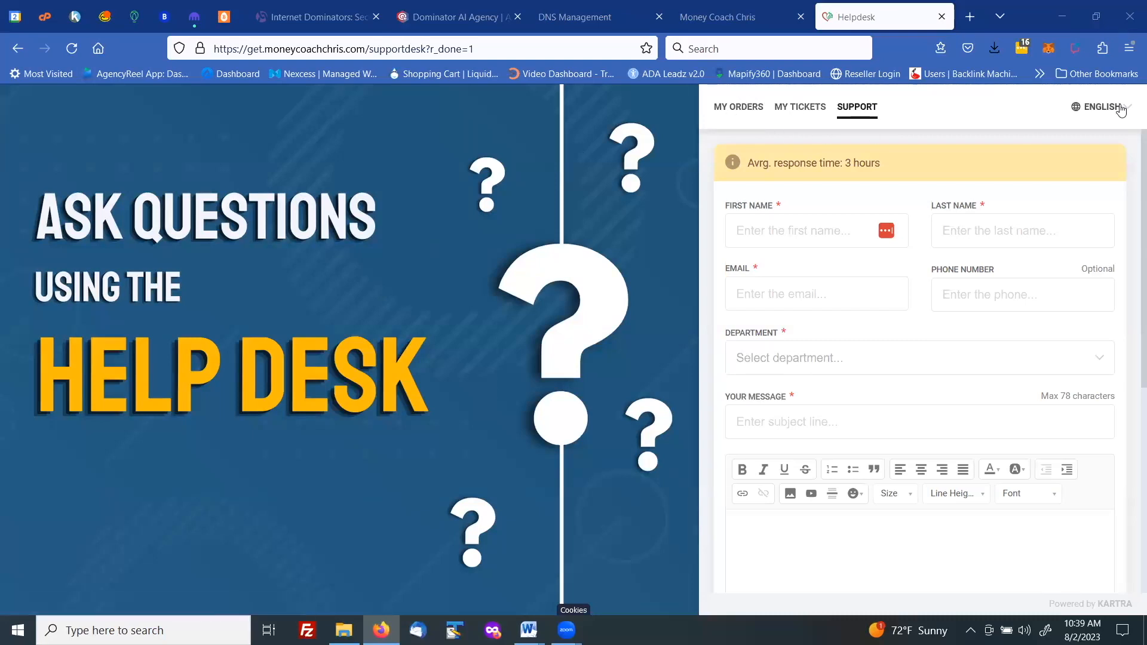
{"action": "left_click", "coordinate": [1100, 107]}
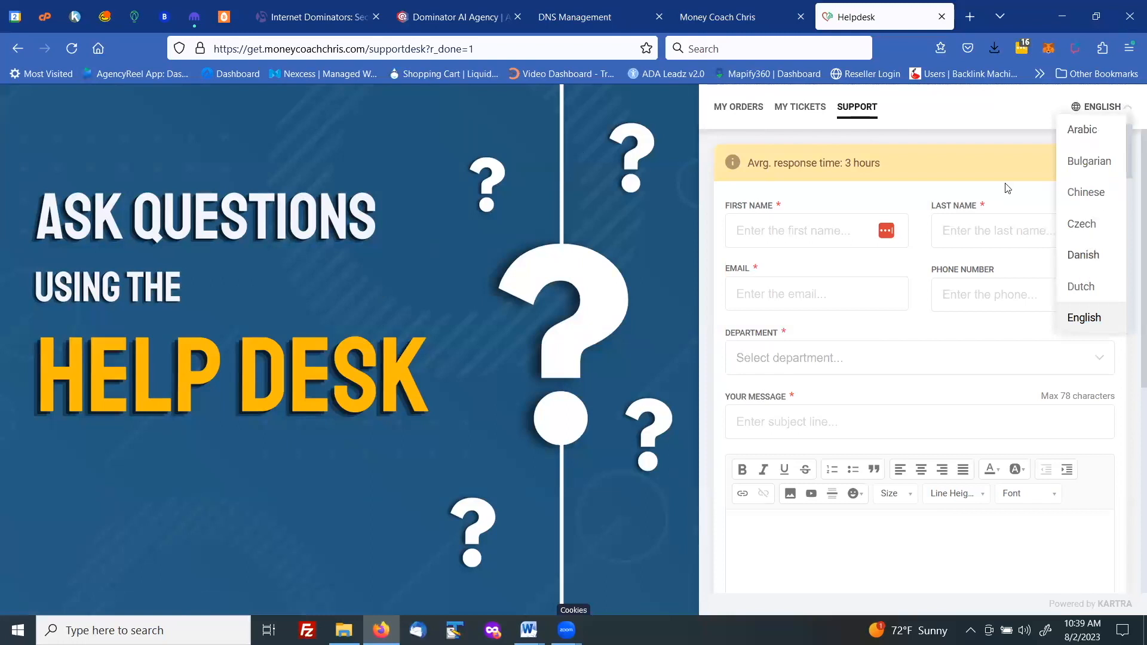
{"action": "left_click", "coordinate": [982, 143]}
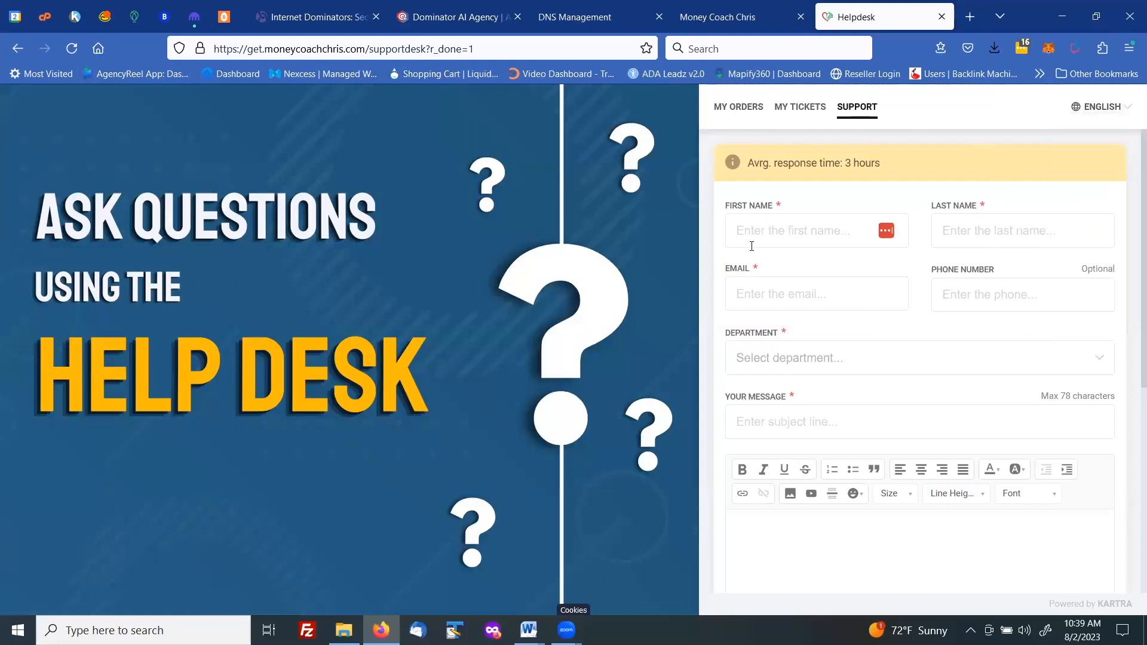
Choose General Support as the ticket department and accept both future communications and the GDPR & CCPA terms.
{"action": "left_click", "coordinate": [835, 364]}
{"action": "left_click", "coordinate": [799, 424]}
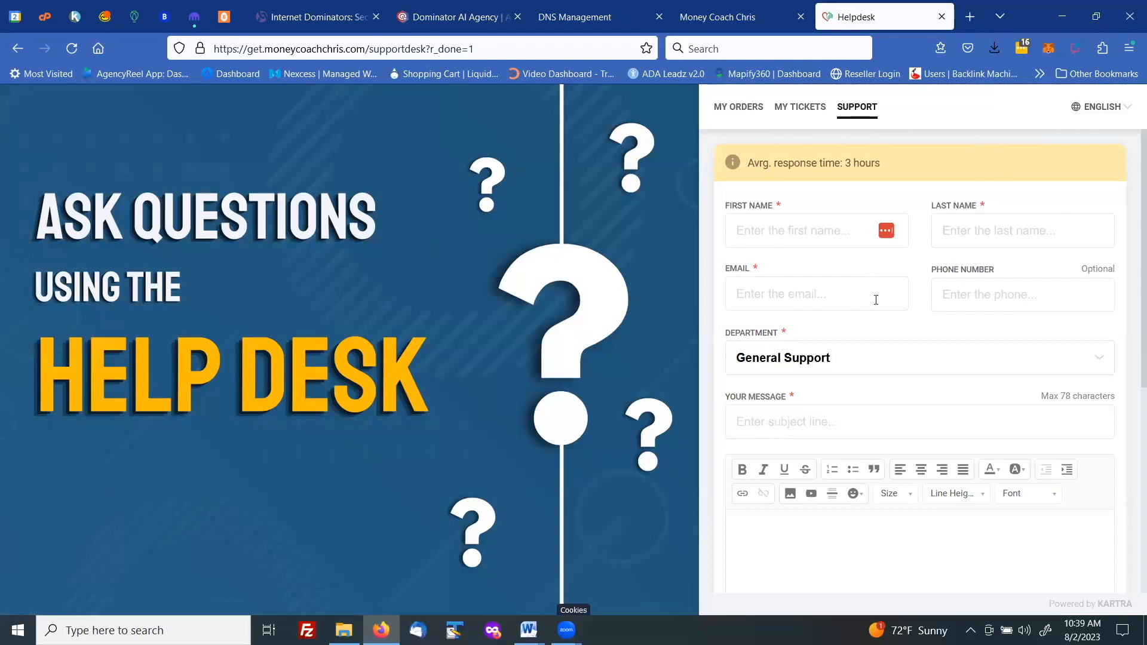
{"action": "scroll", "coordinate": [785, 421], "scroll_direction": "down", "scroll_amount": 3}
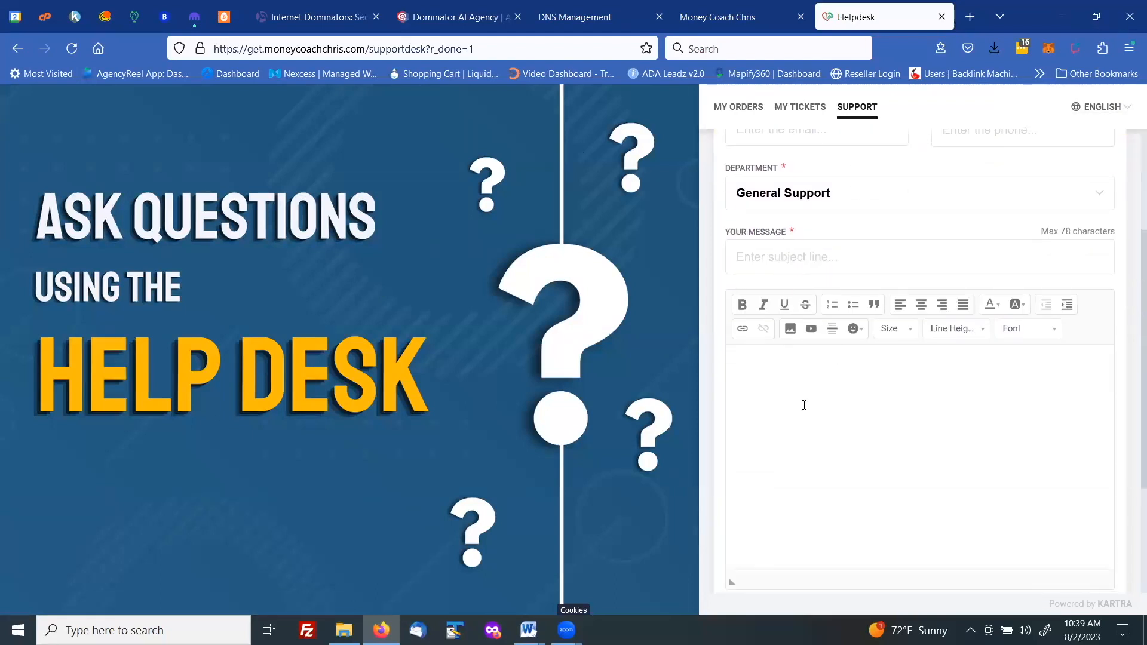
{"action": "scroll", "coordinate": [809, 391], "scroll_direction": "down", "scroll_amount": 3}
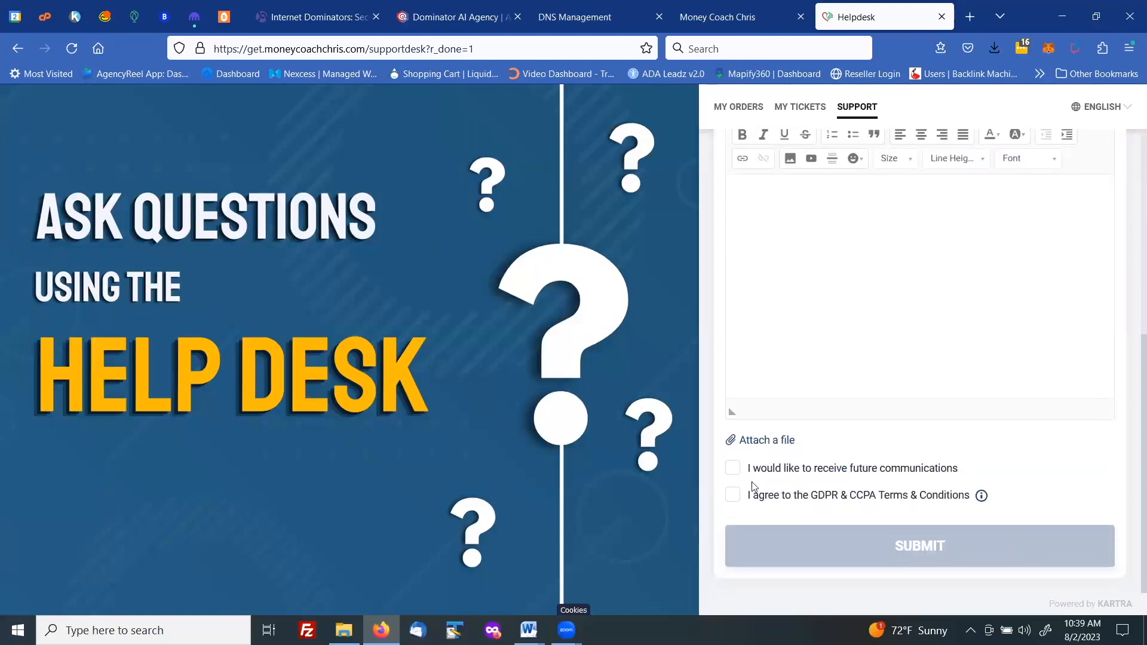
{"action": "left_click", "coordinate": [732, 471]}
{"action": "left_click", "coordinate": [734, 495]}
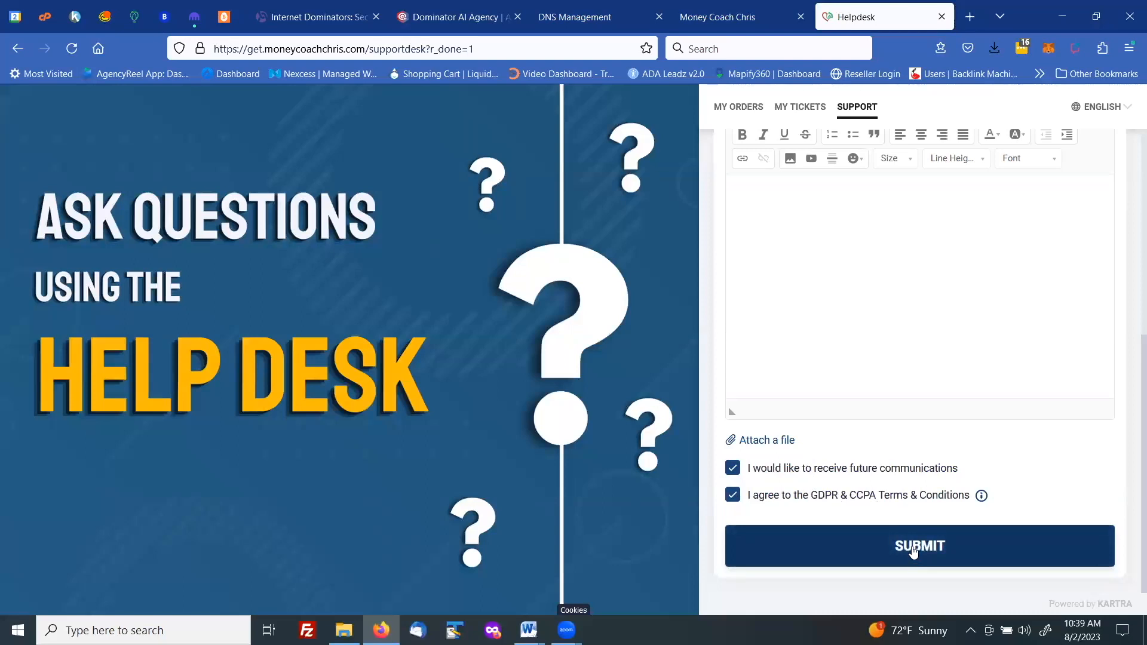
Review the upper part of the portal's support form, then go back to the Kartra helpdesk setup.
{"action": "scroll", "coordinate": [918, 405], "scroll_direction": "up", "scroll_amount": 3}
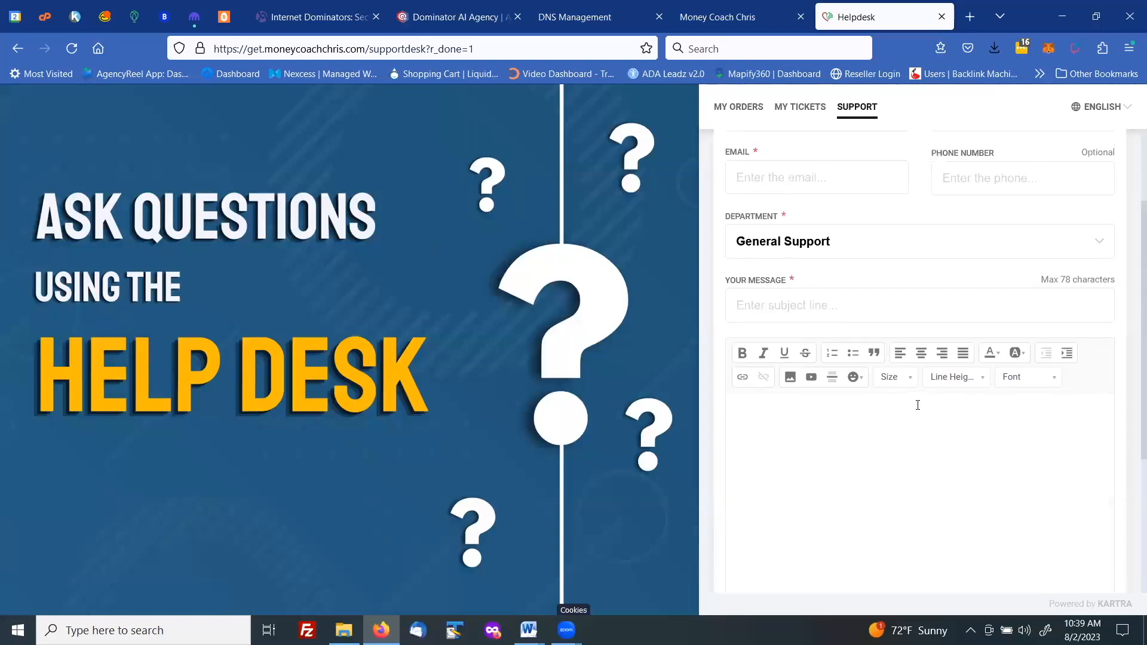
{"action": "scroll", "coordinate": [918, 405], "scroll_direction": "up", "scroll_amount": 2}
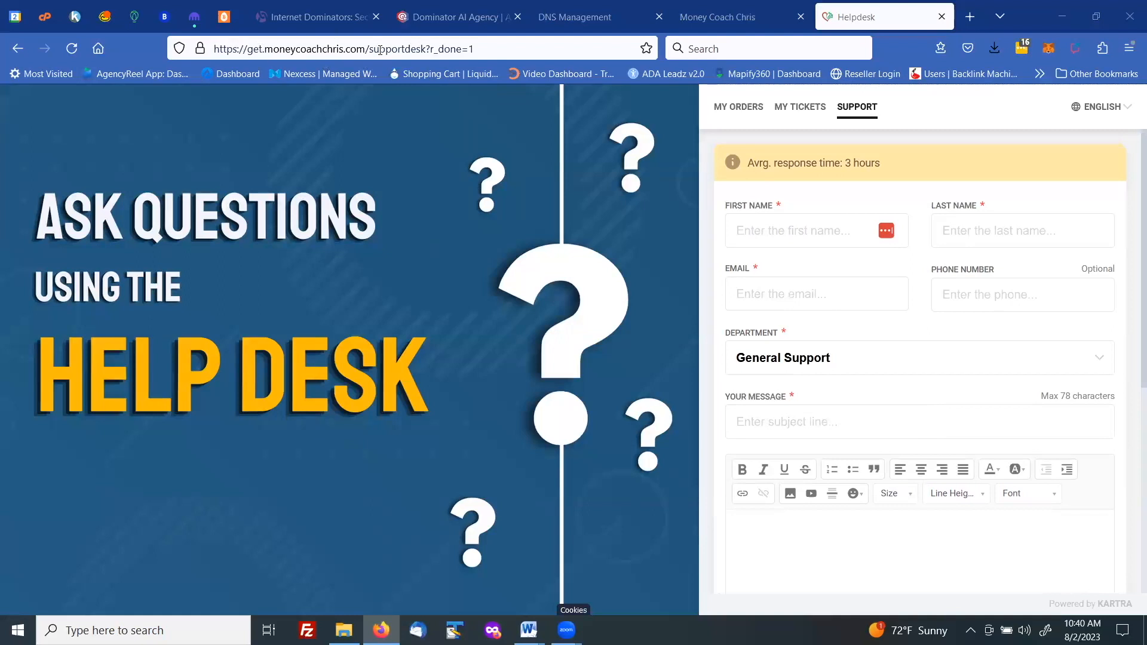
{"action": "left_click", "coordinate": [75, 20]}
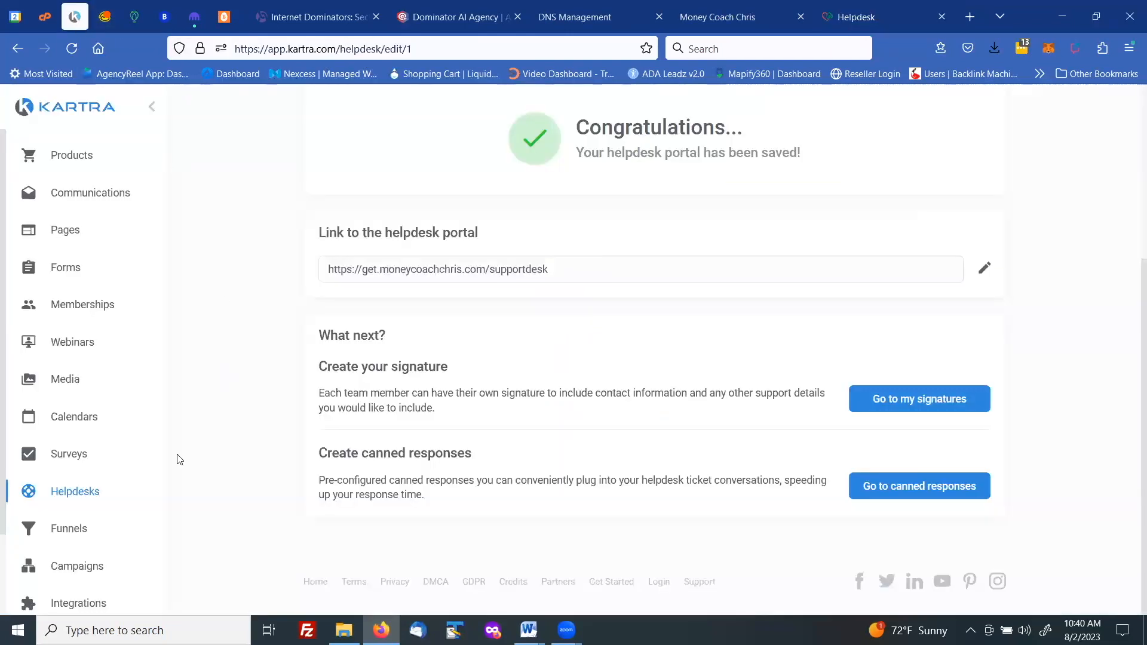